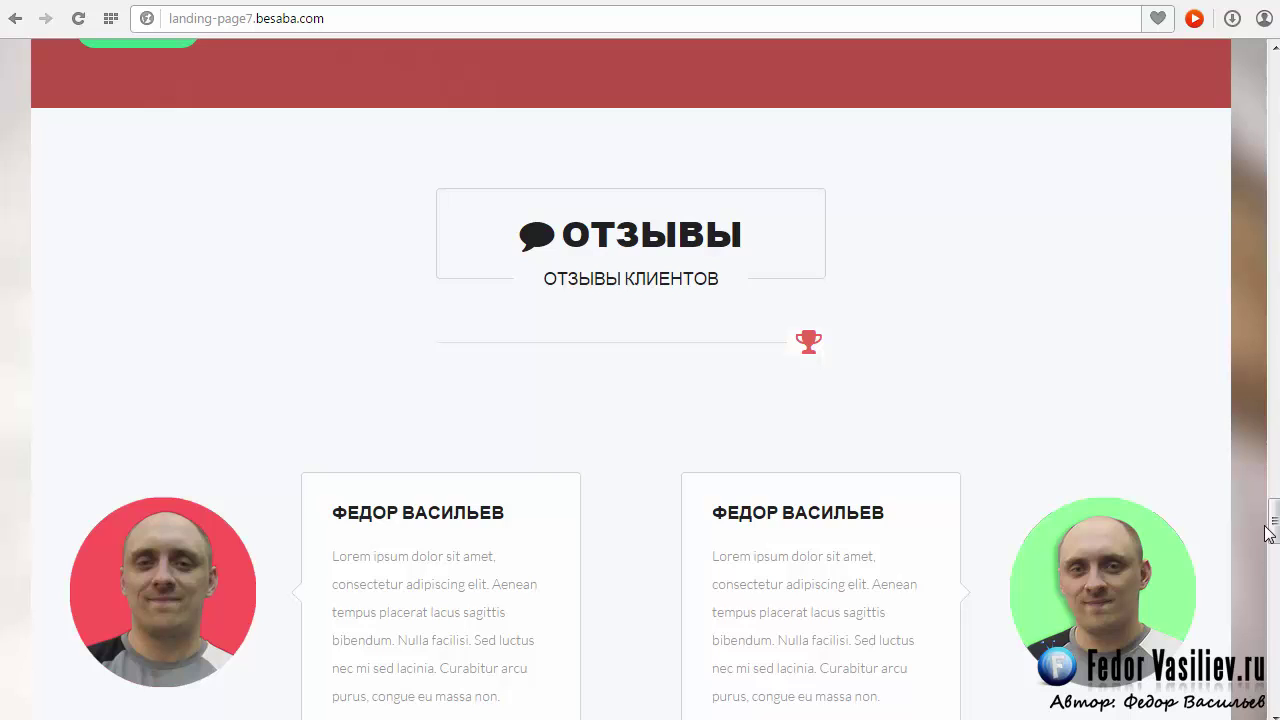
Page through the client testimonial slides on the landing page and compare them with the template demo's testimonial slider
scroll(1275, 527, down, 2)
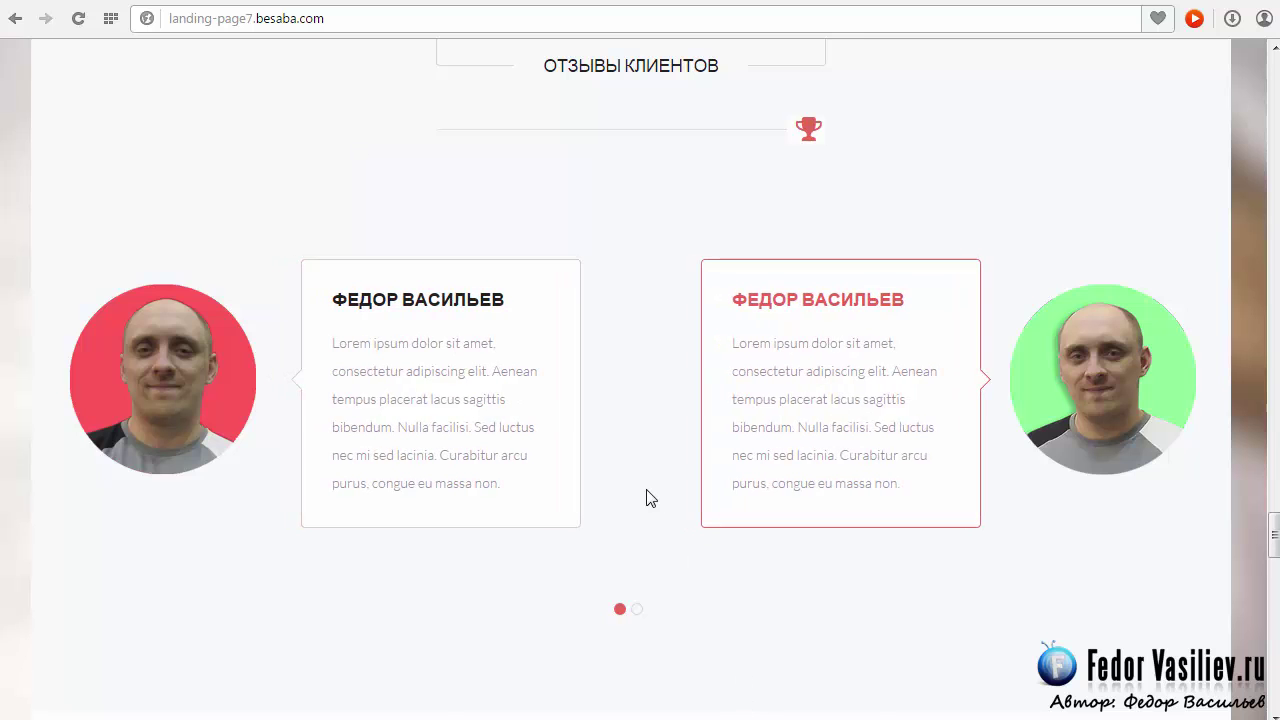
click(636, 611)
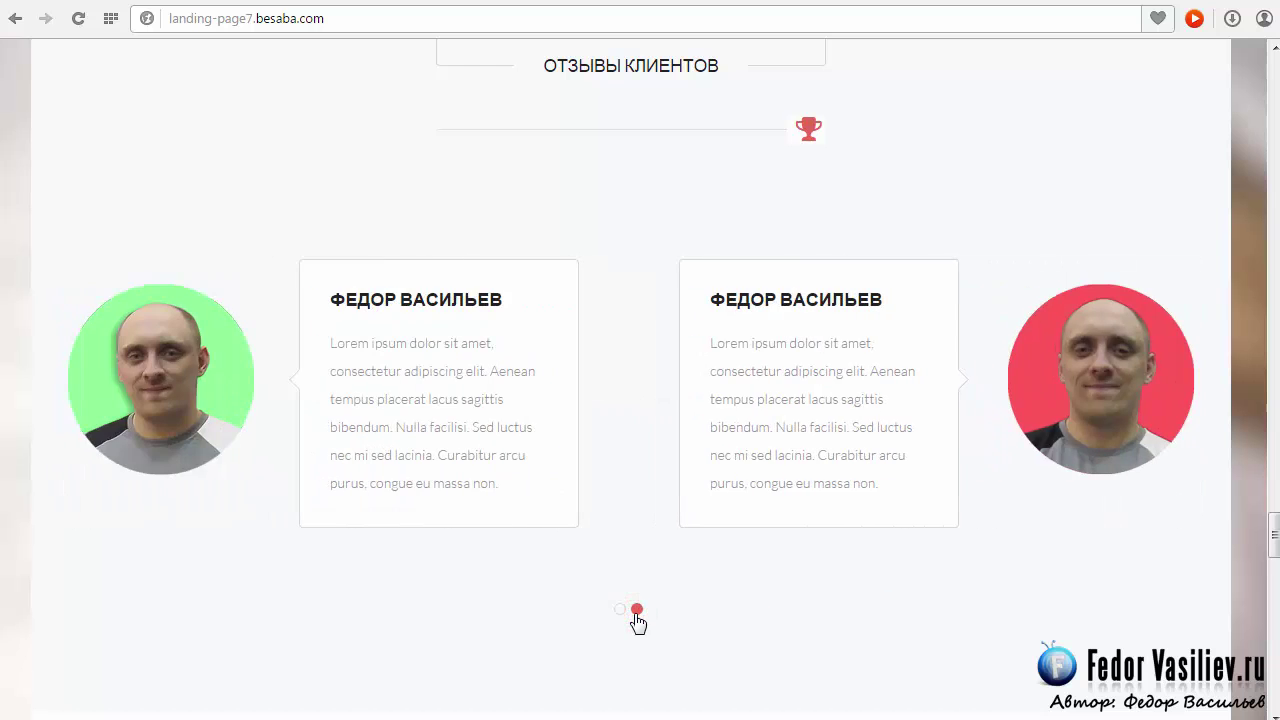
click(619, 612)
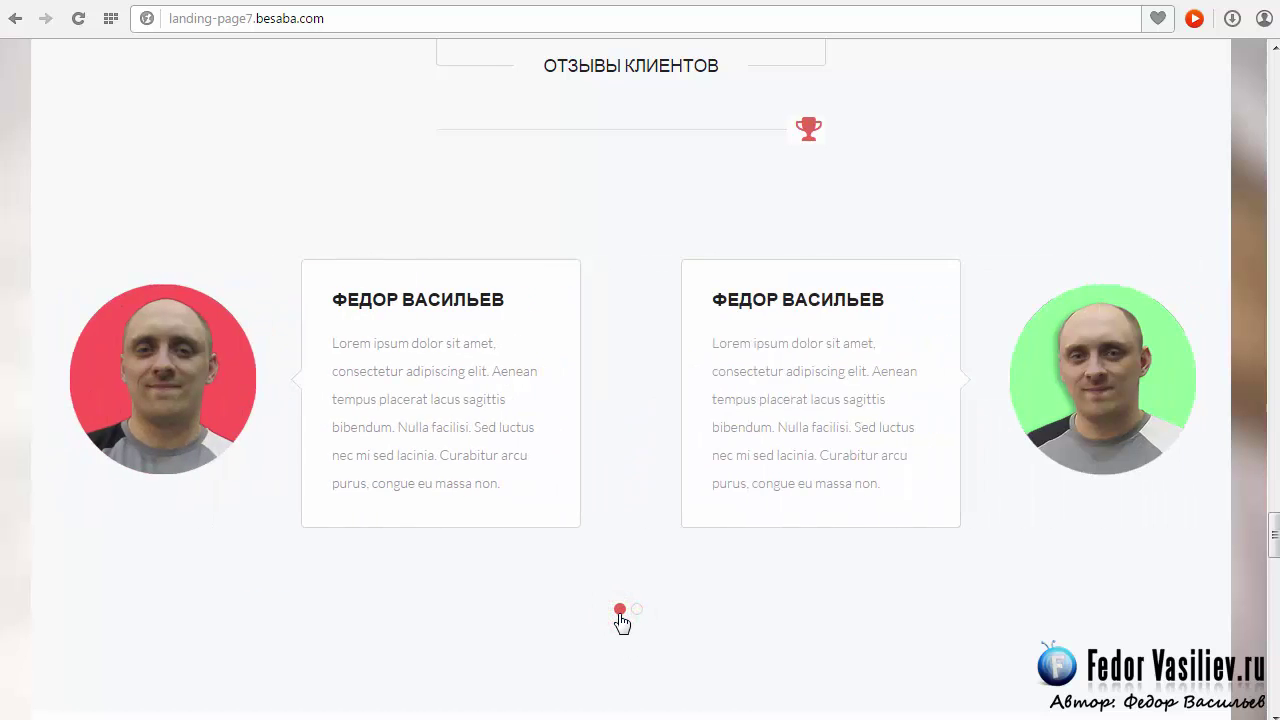
click(636, 612)
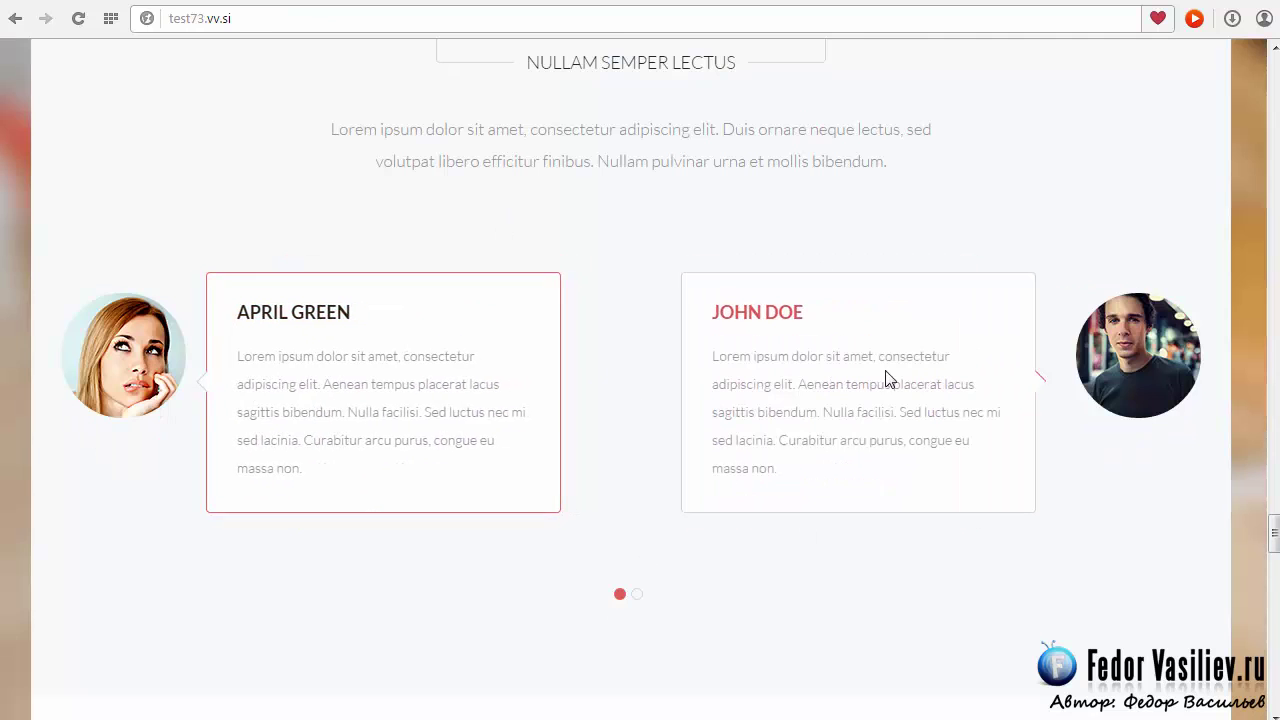
click(637, 595)
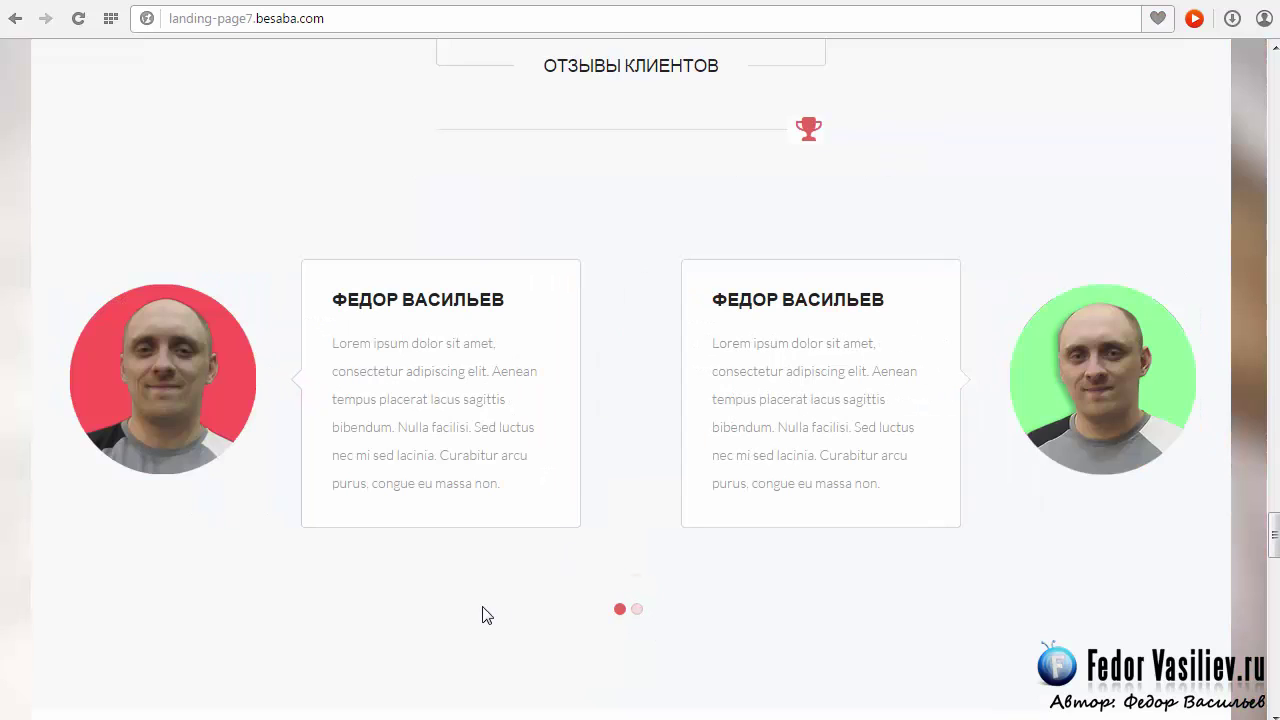
click(636, 610)
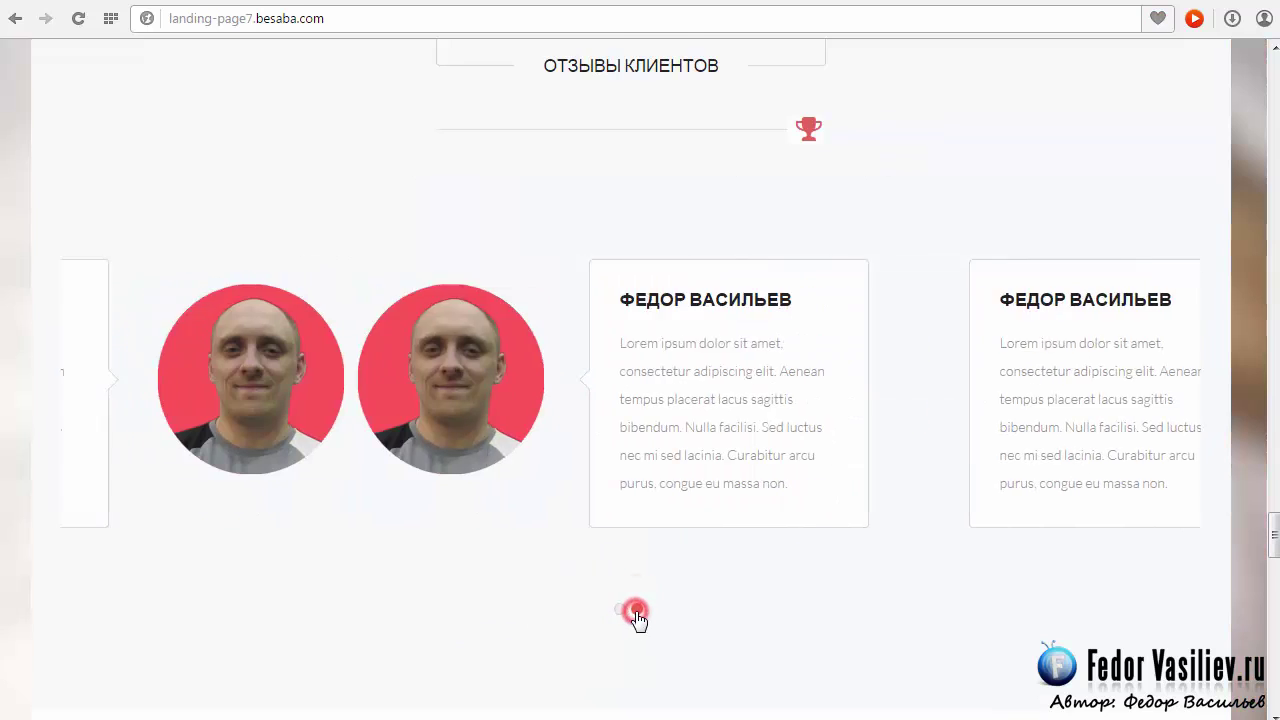
click(620, 609)
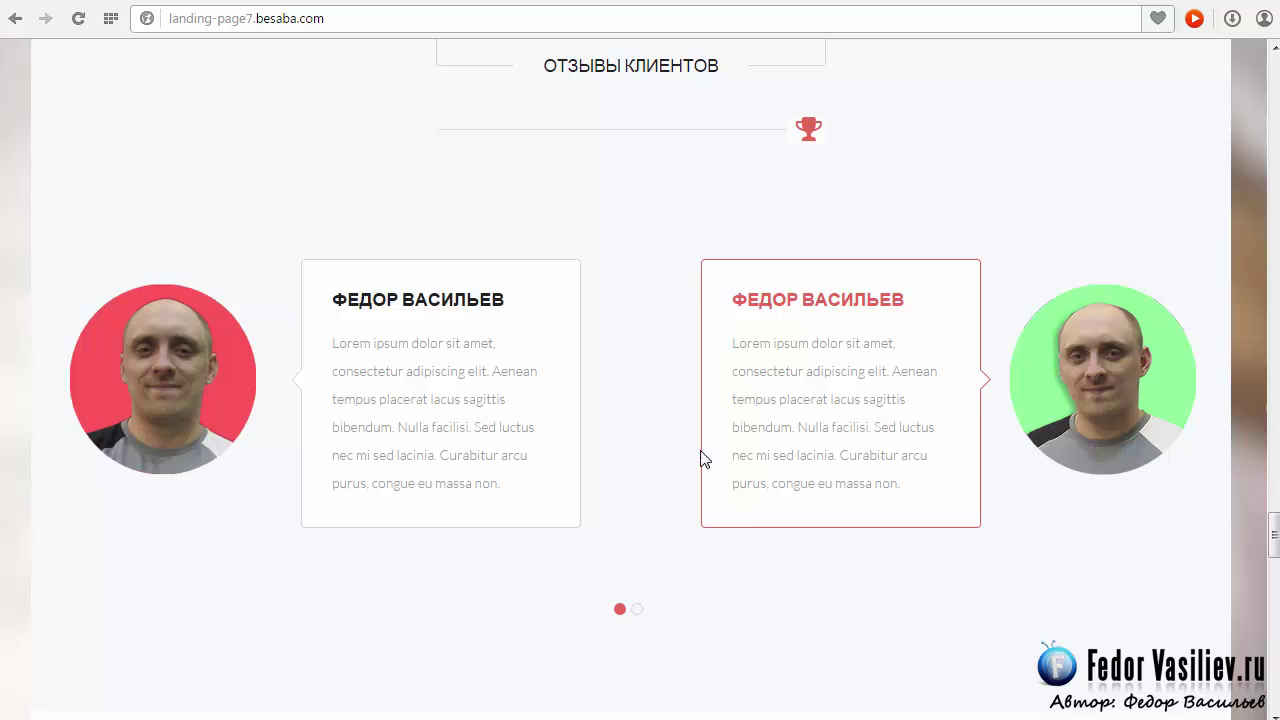
click(636, 609)
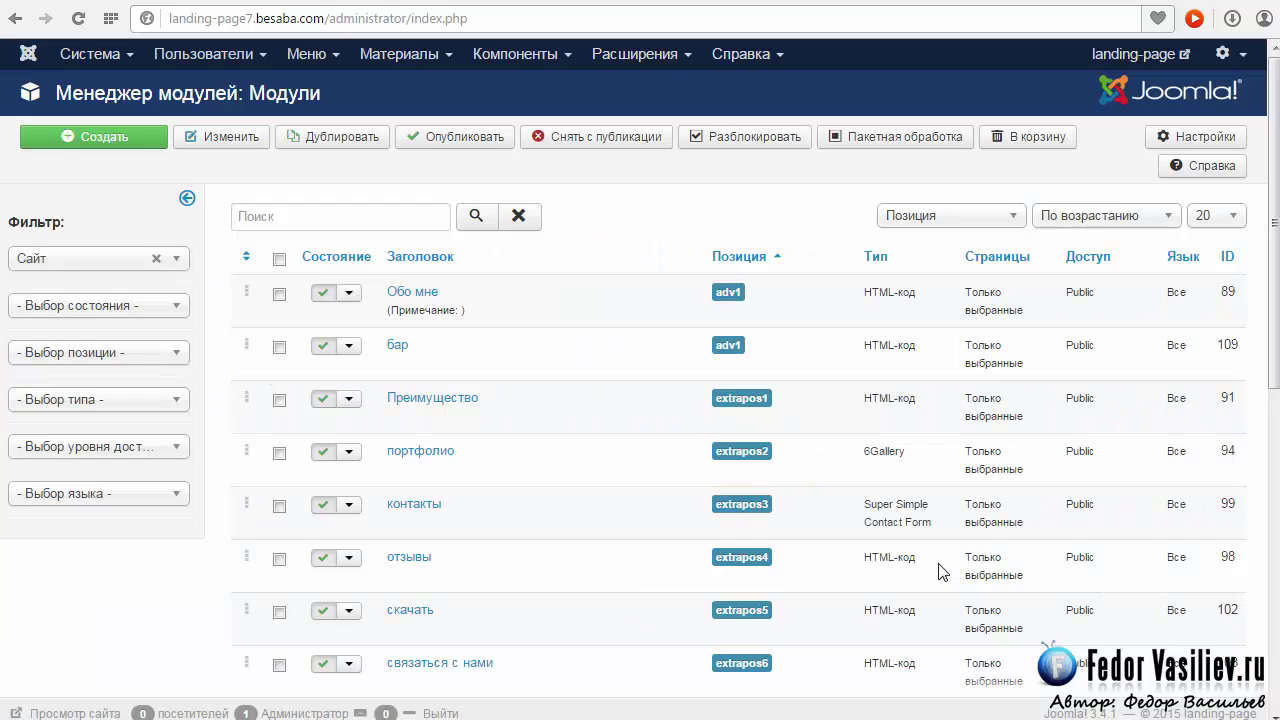
Filter the landing page's module list by position user11
click(160, 356)
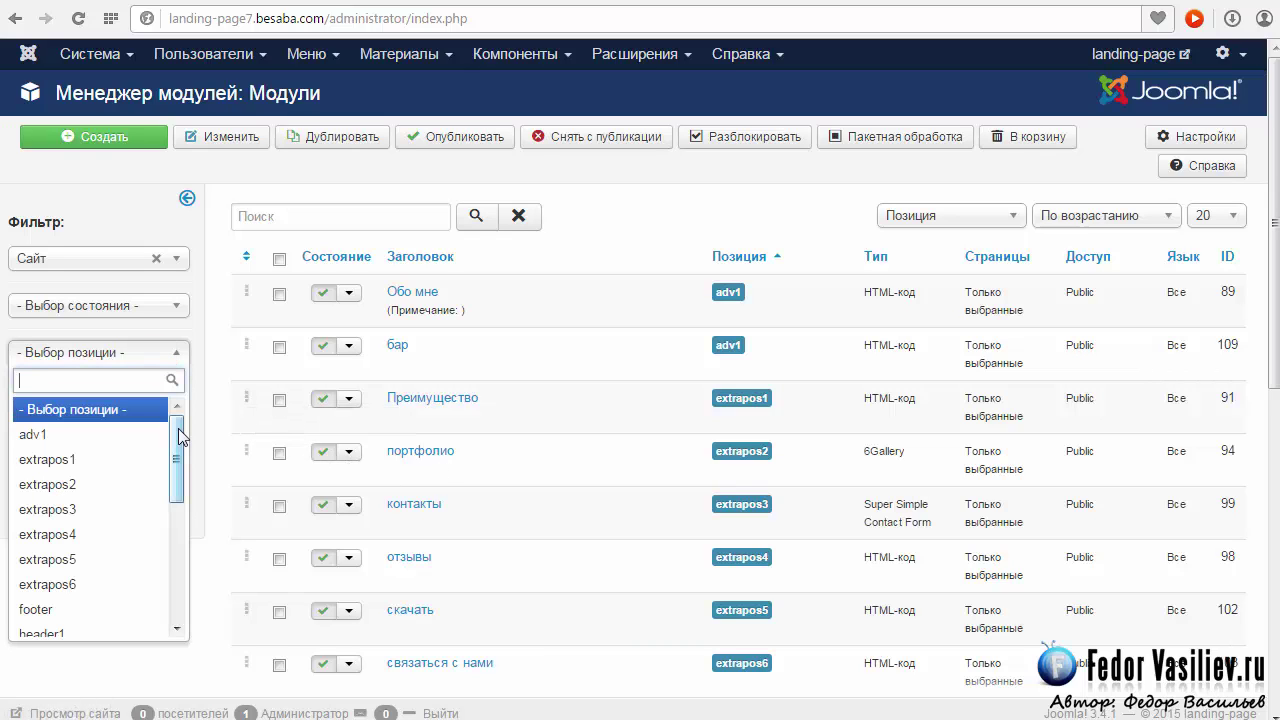
drag(180, 432, 174, 520)
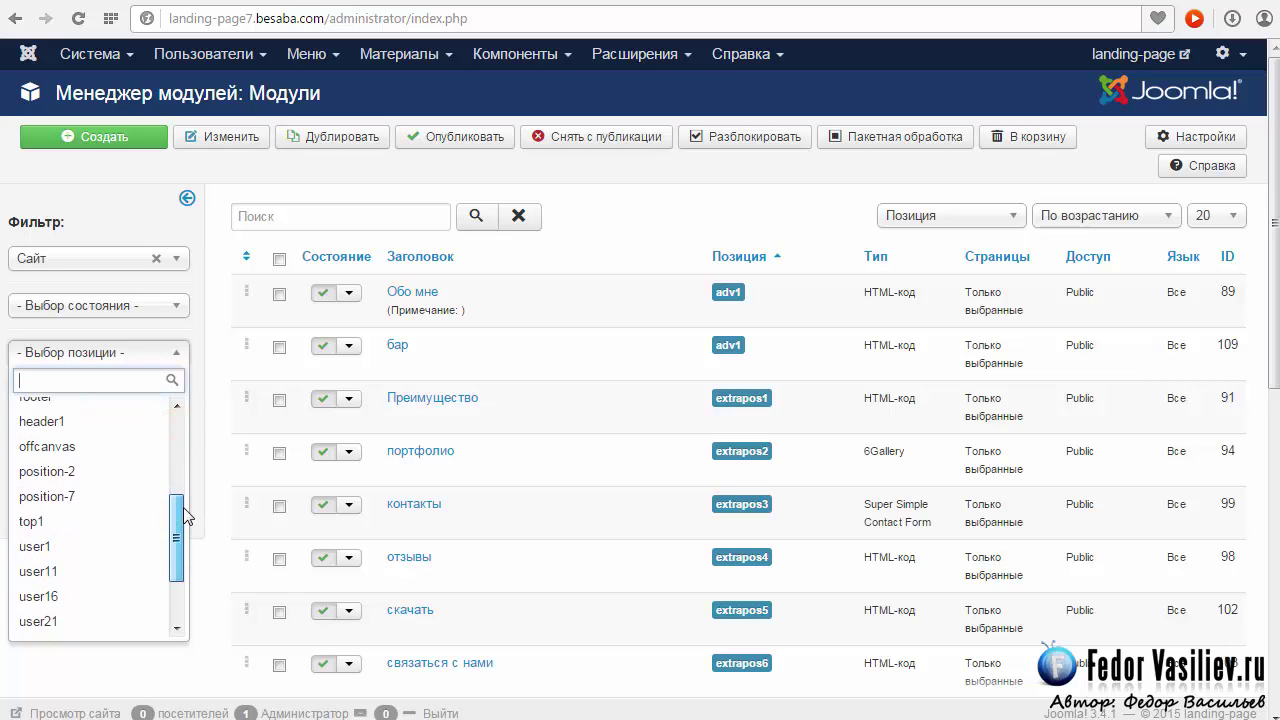
click(88, 578)
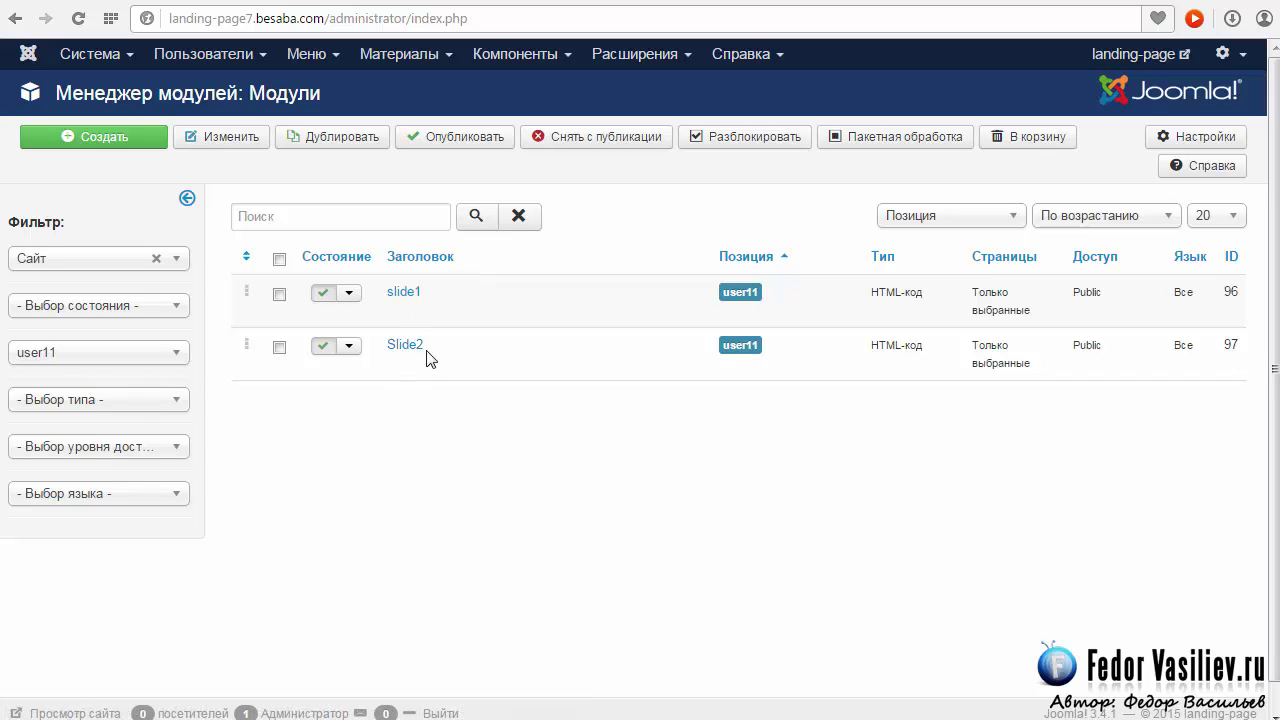
Check the type and position of the slide1 and Slide2 modules, and view the first testimonial slide on the landing page
triple_click(866, 292)
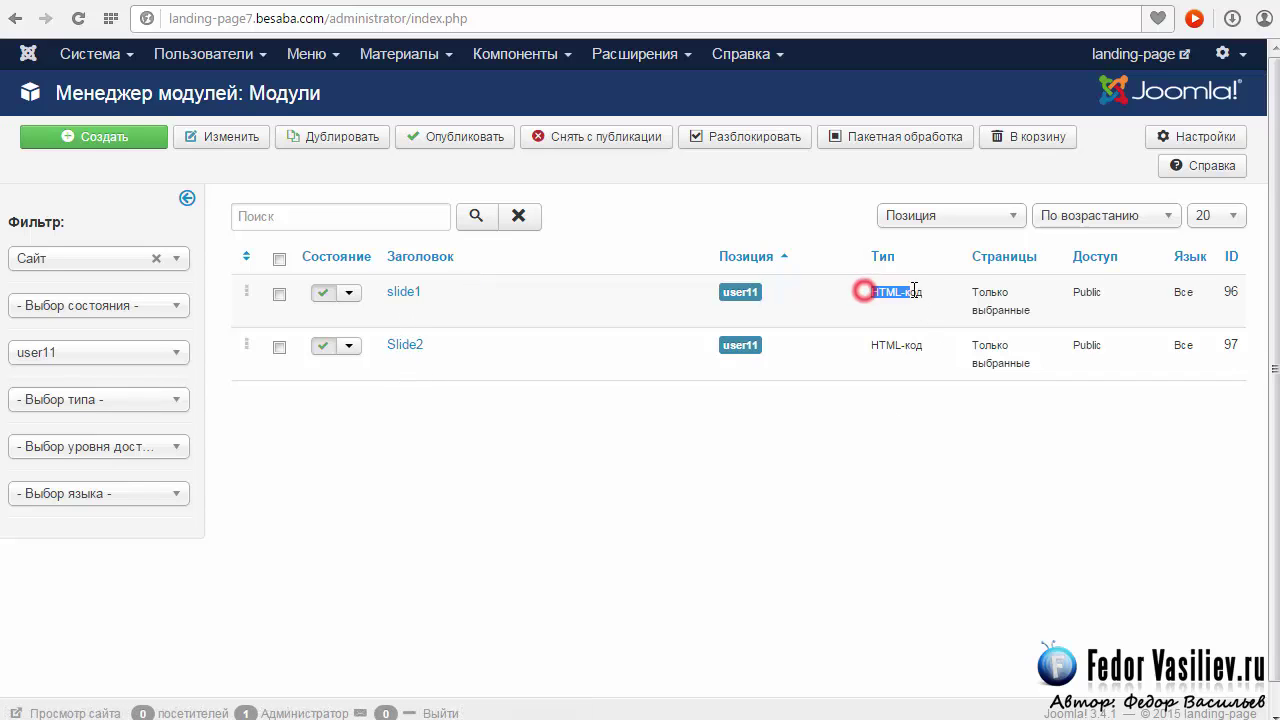
triple_click(872, 342)
click(808, 352)
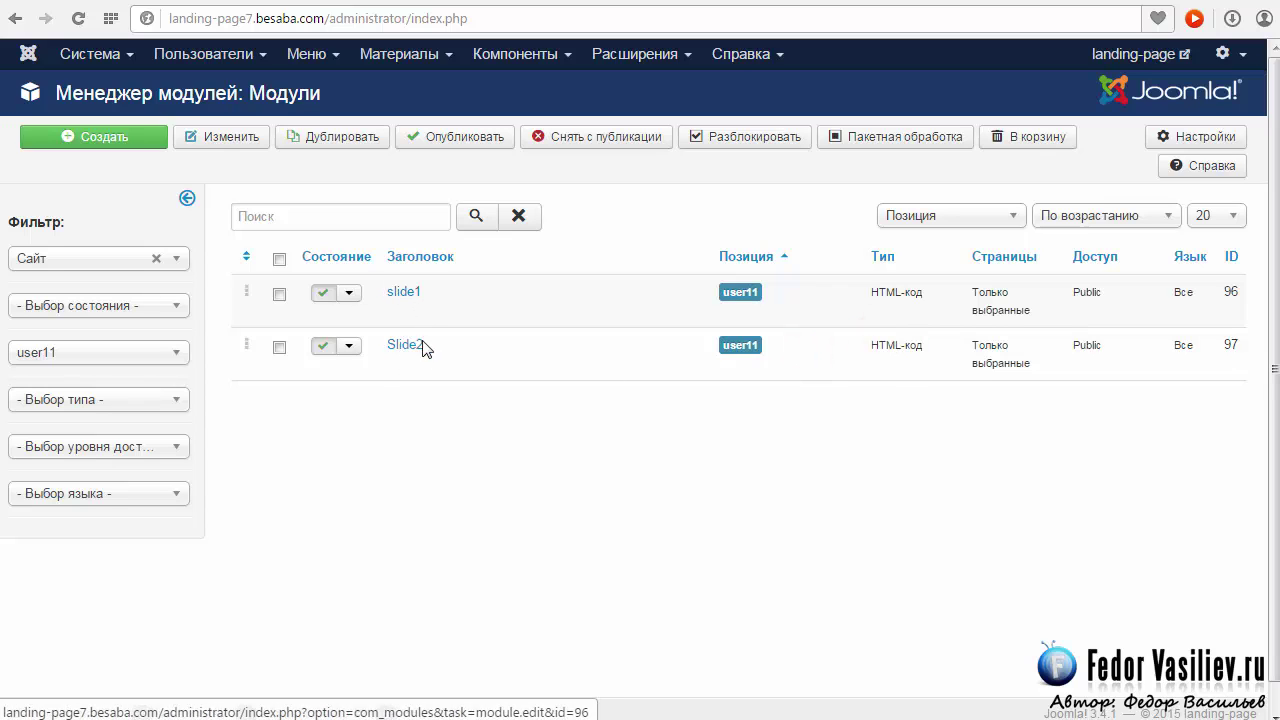
triple_click(723, 292)
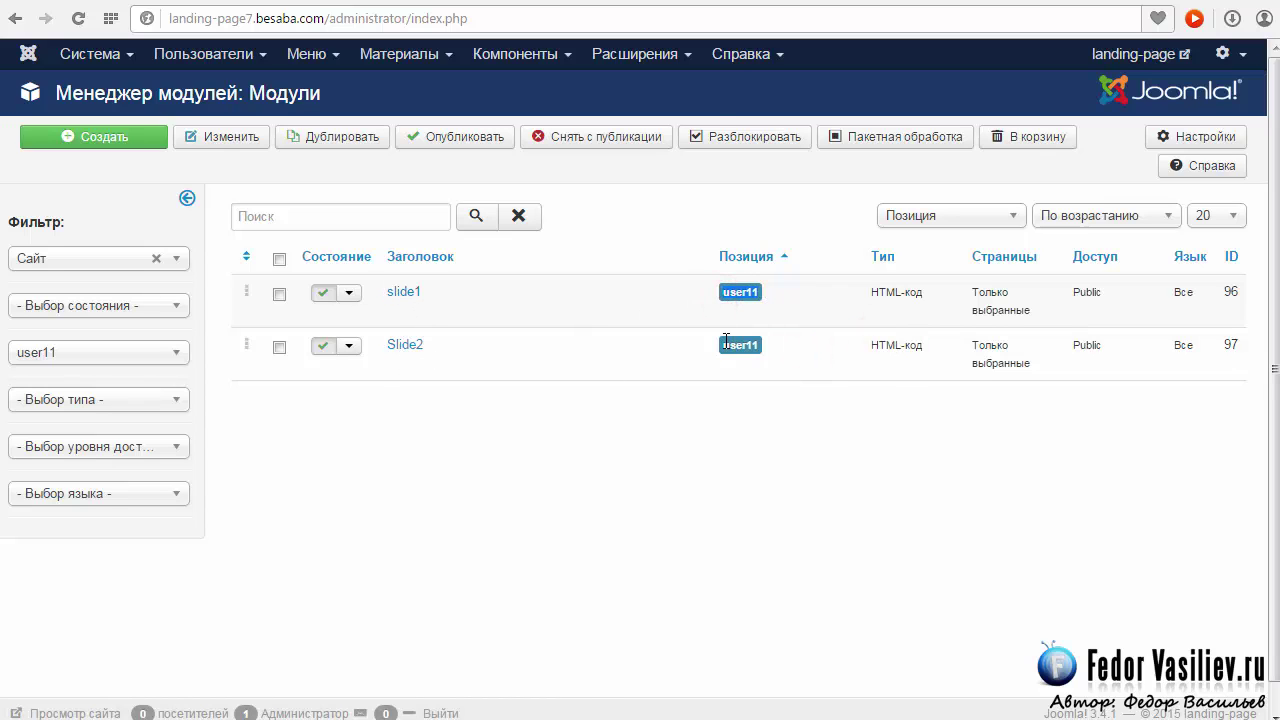
click(697, 1)
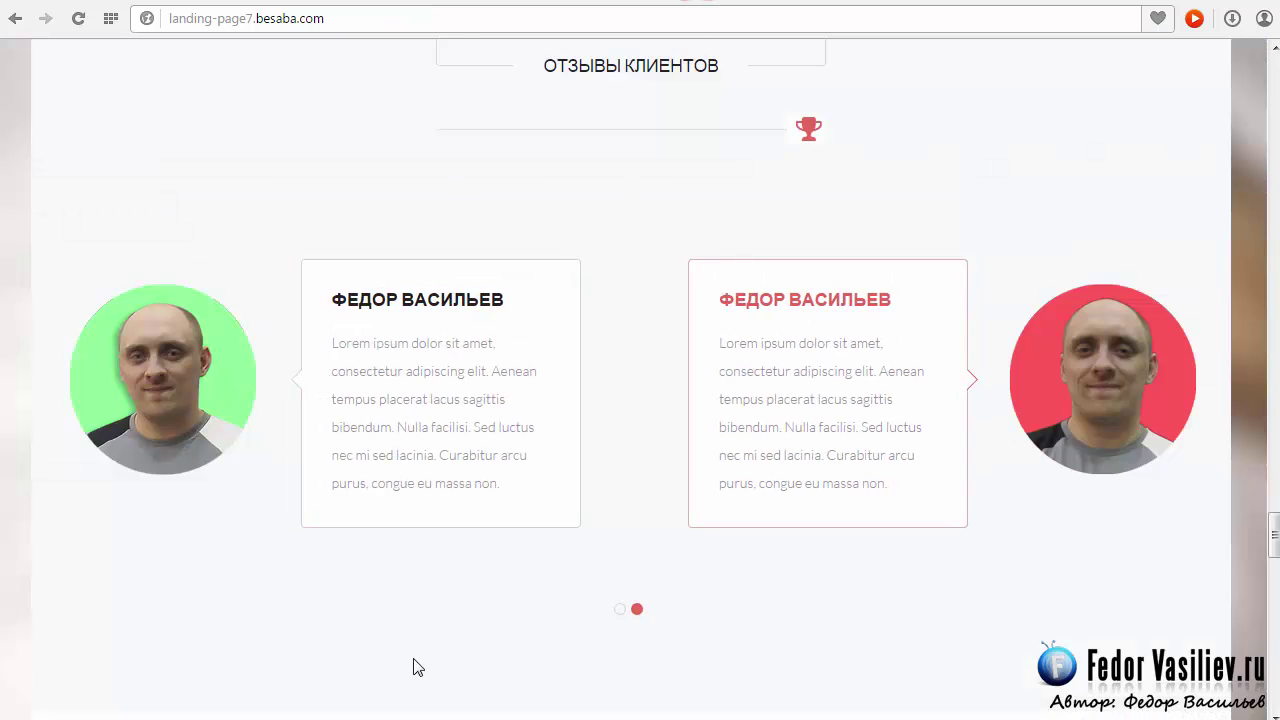
click(620, 609)
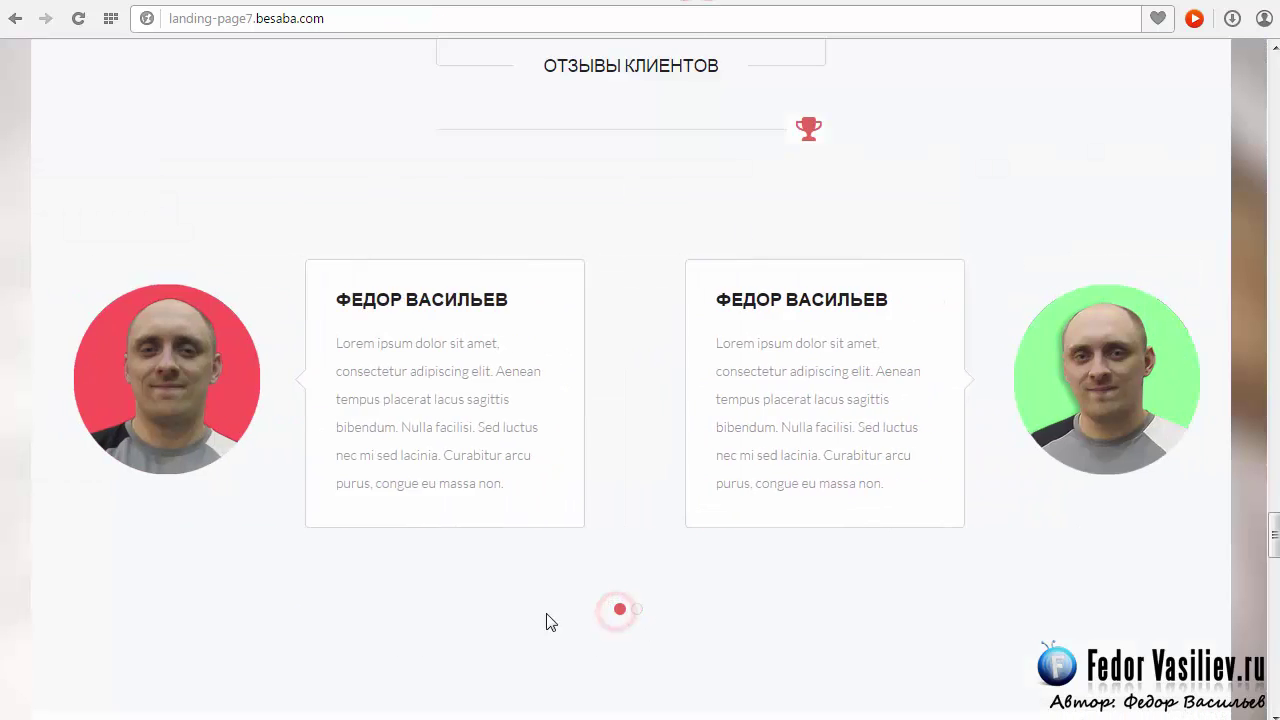
click(697, 1)
Open the slide1 module and examine its testimonial content and publishing settings
click(403, 291)
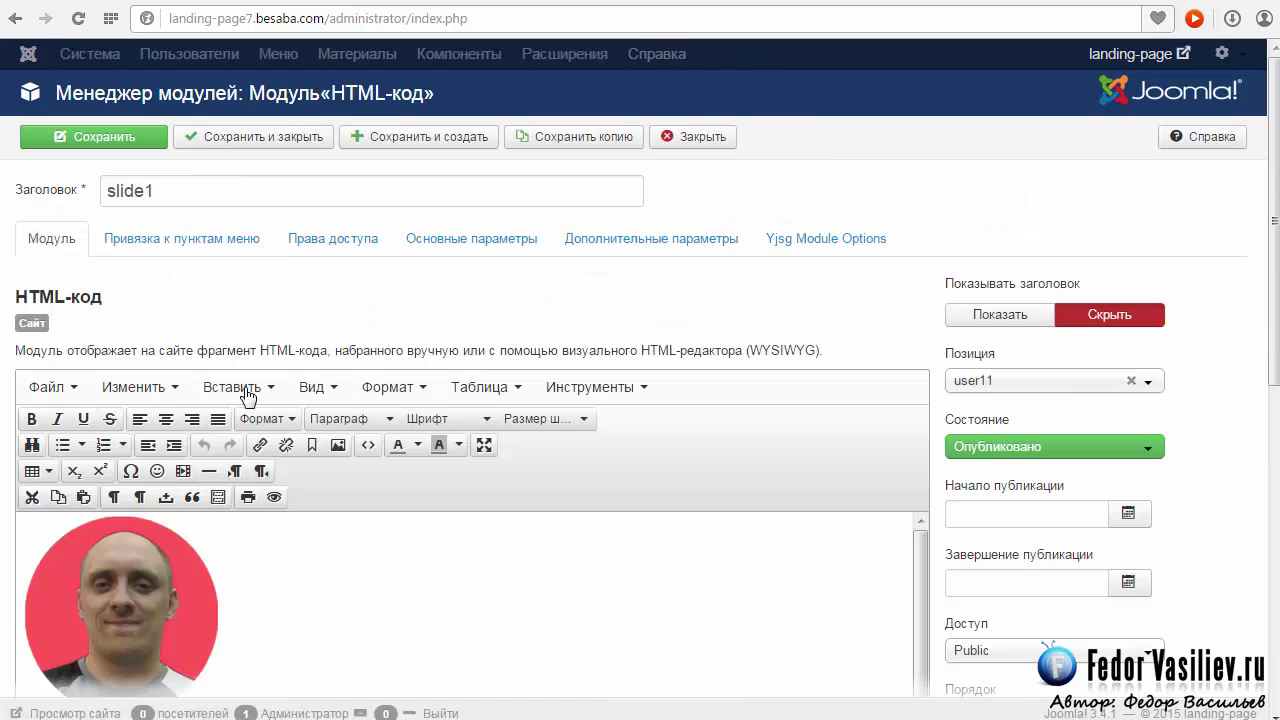
scroll(370, 327, down, 2)
scroll(371, 319, up, 2)
scroll(405, 320, down, 2)
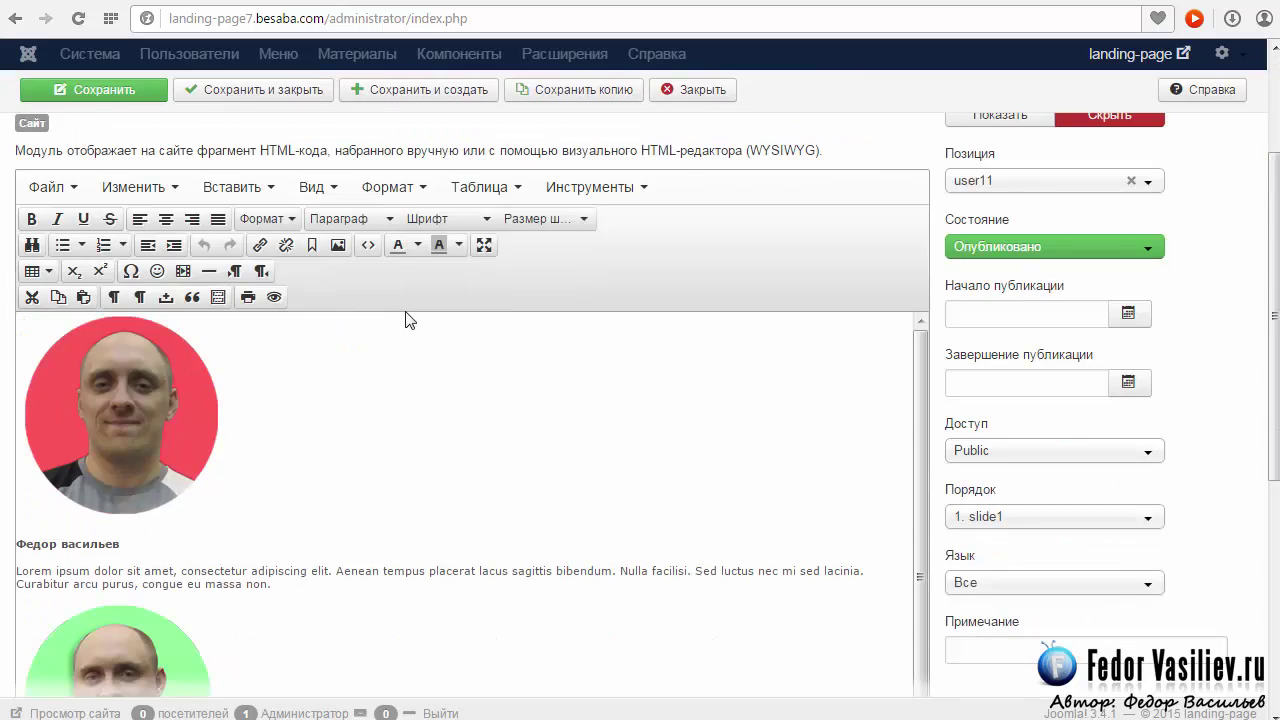
scroll(405, 320, up, 2)
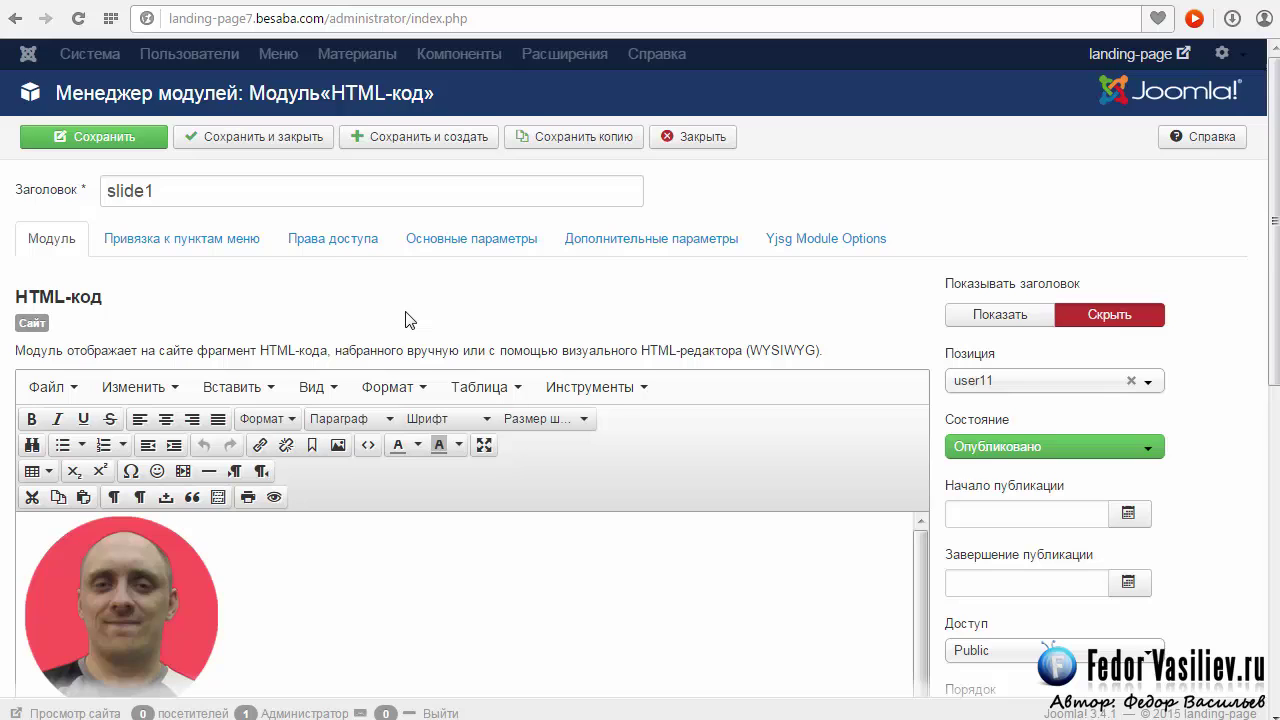
scroll(405, 320, down, 1)
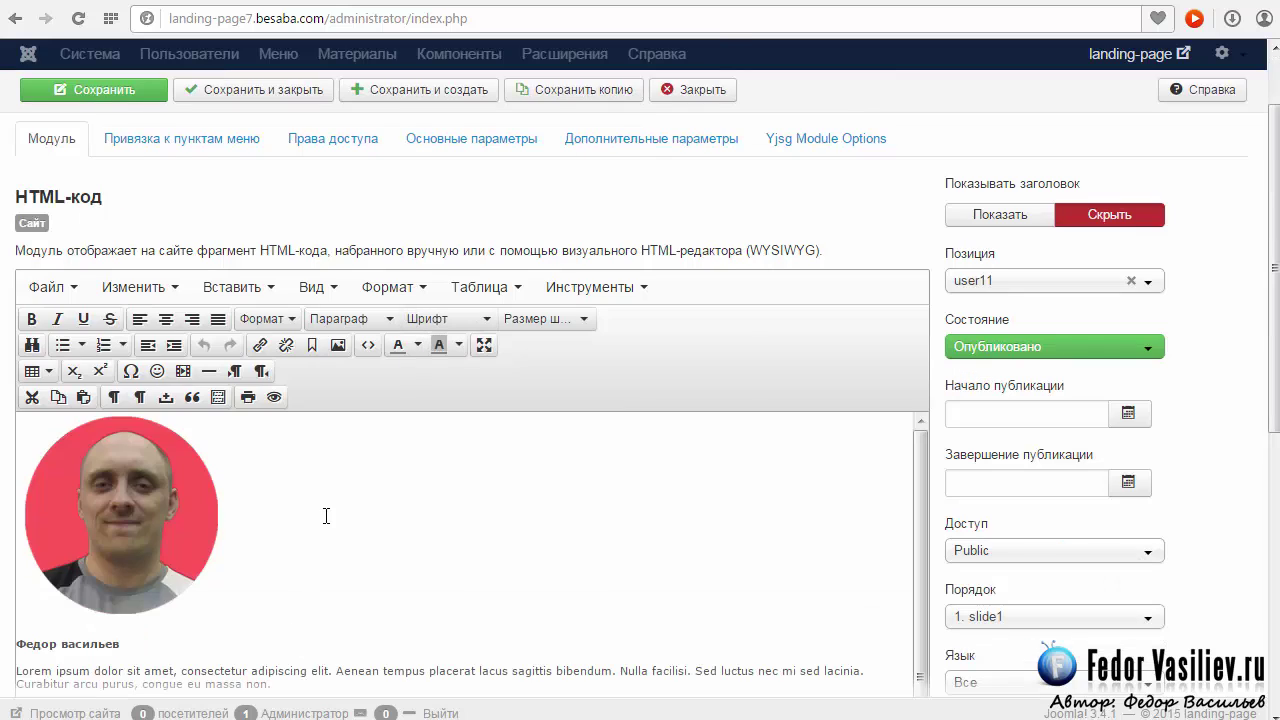
Open код отзывы.txt from the file folder, select all of the testimonial HTML code, and close the file
key(alt+Tab)
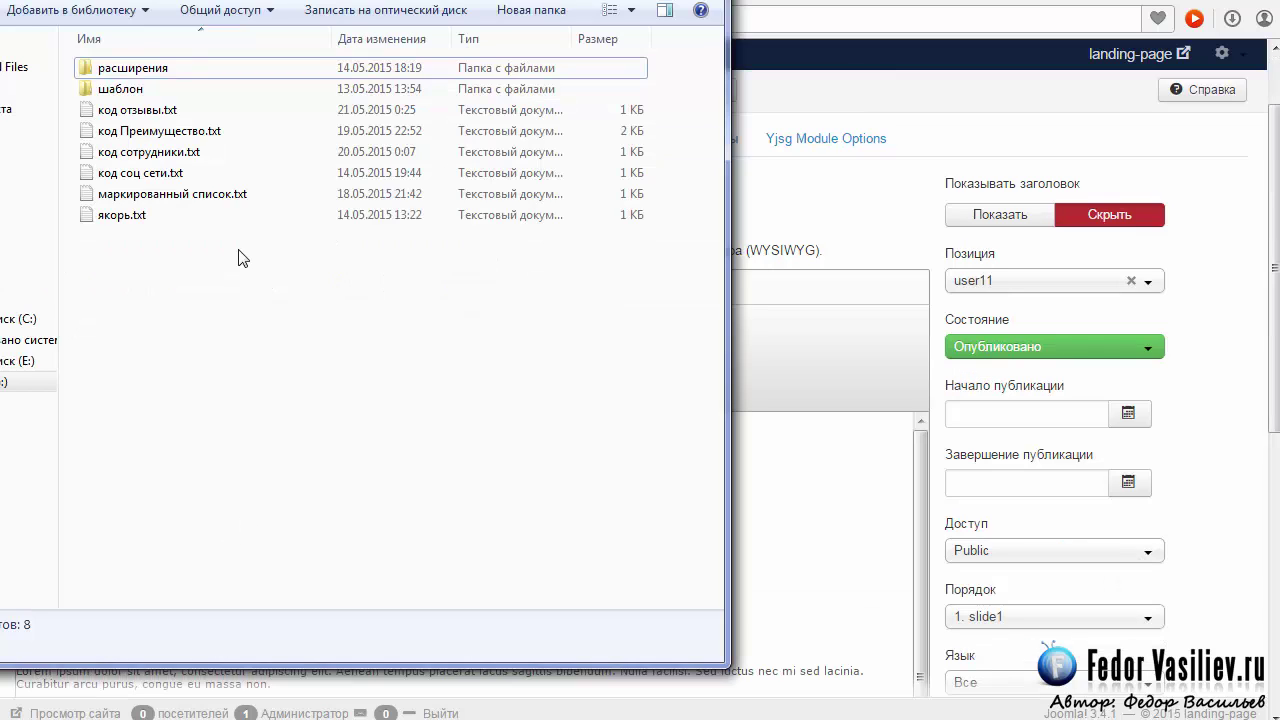
click(124, 112)
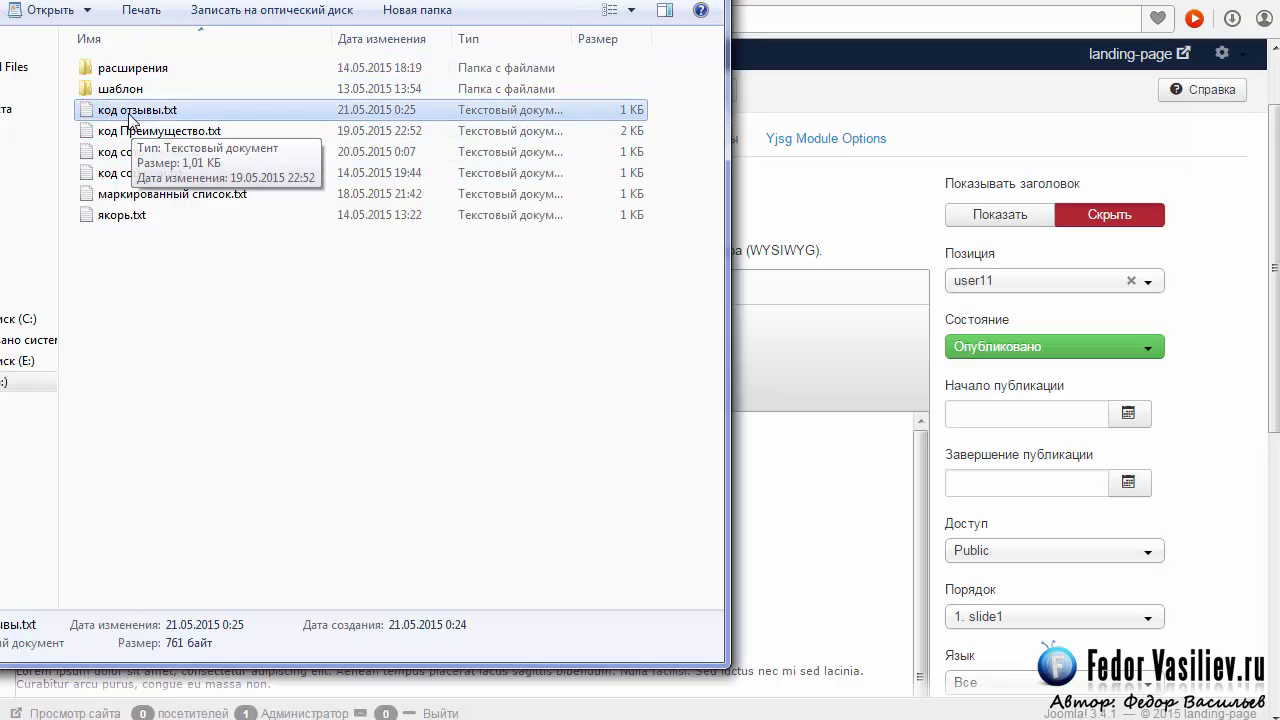
double_click(133, 112)
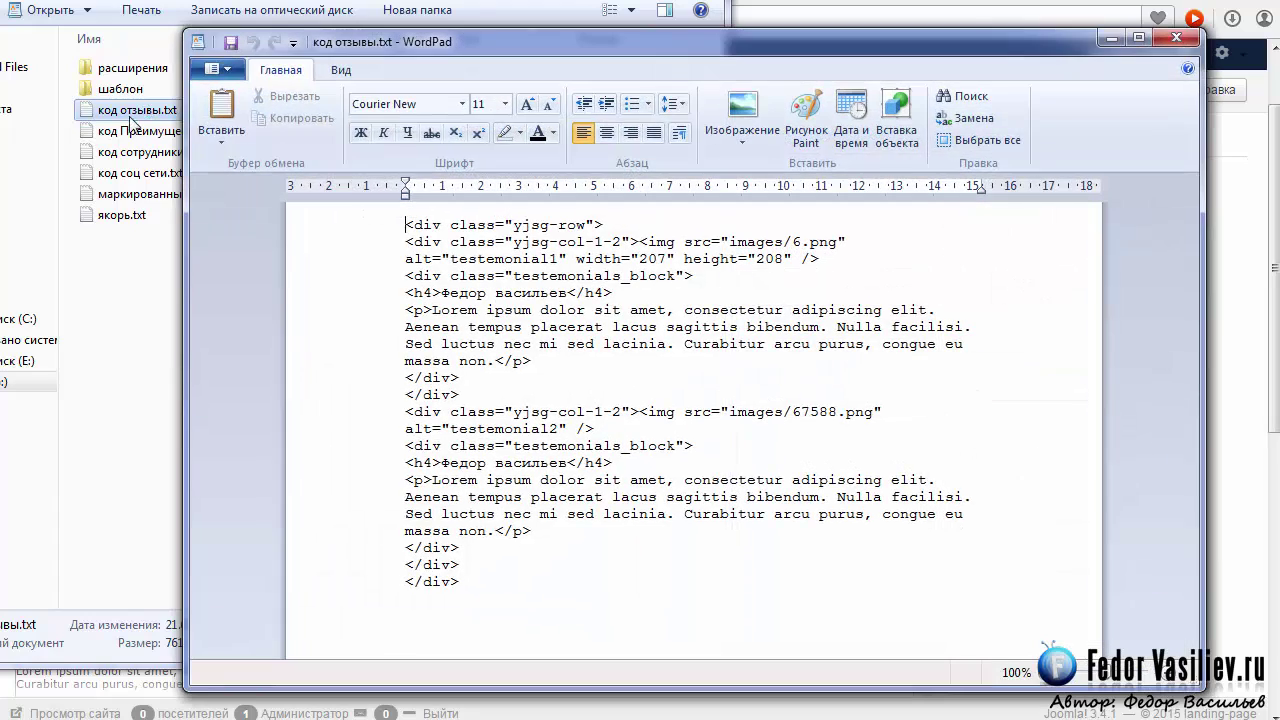
drag(470, 583, 375, 223)
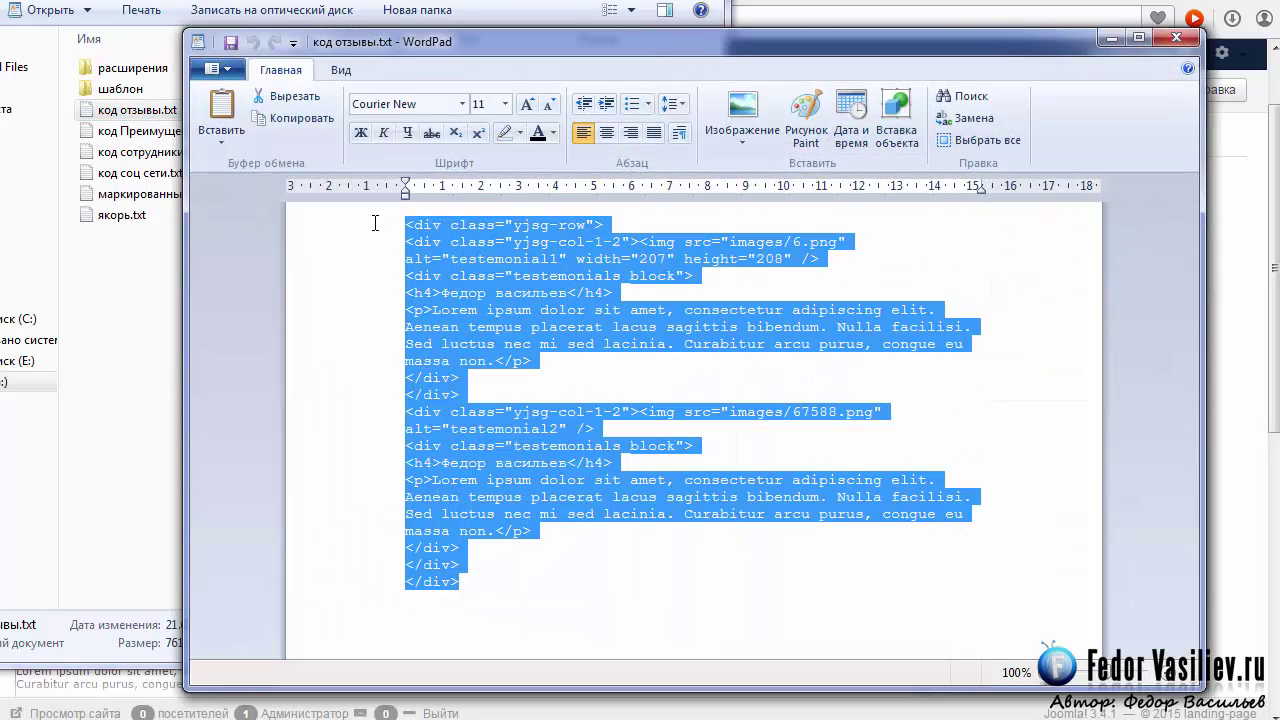
click(1175, 40)
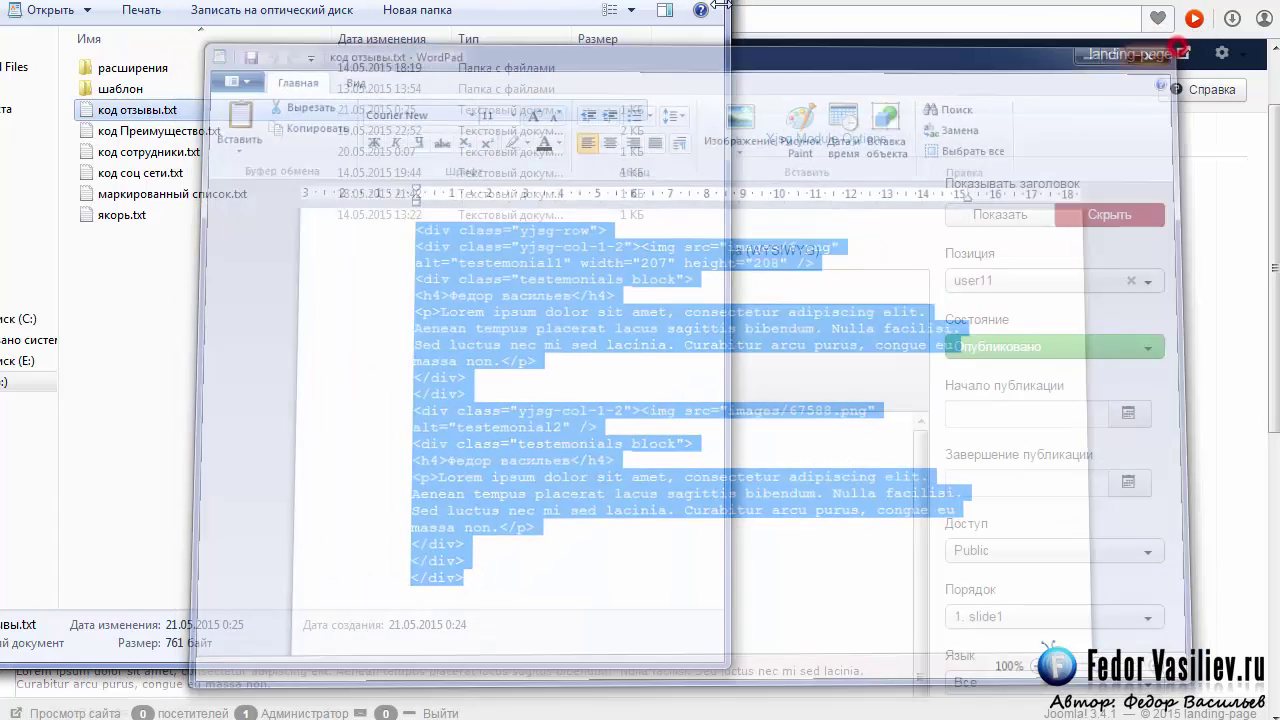
click(800, 170)
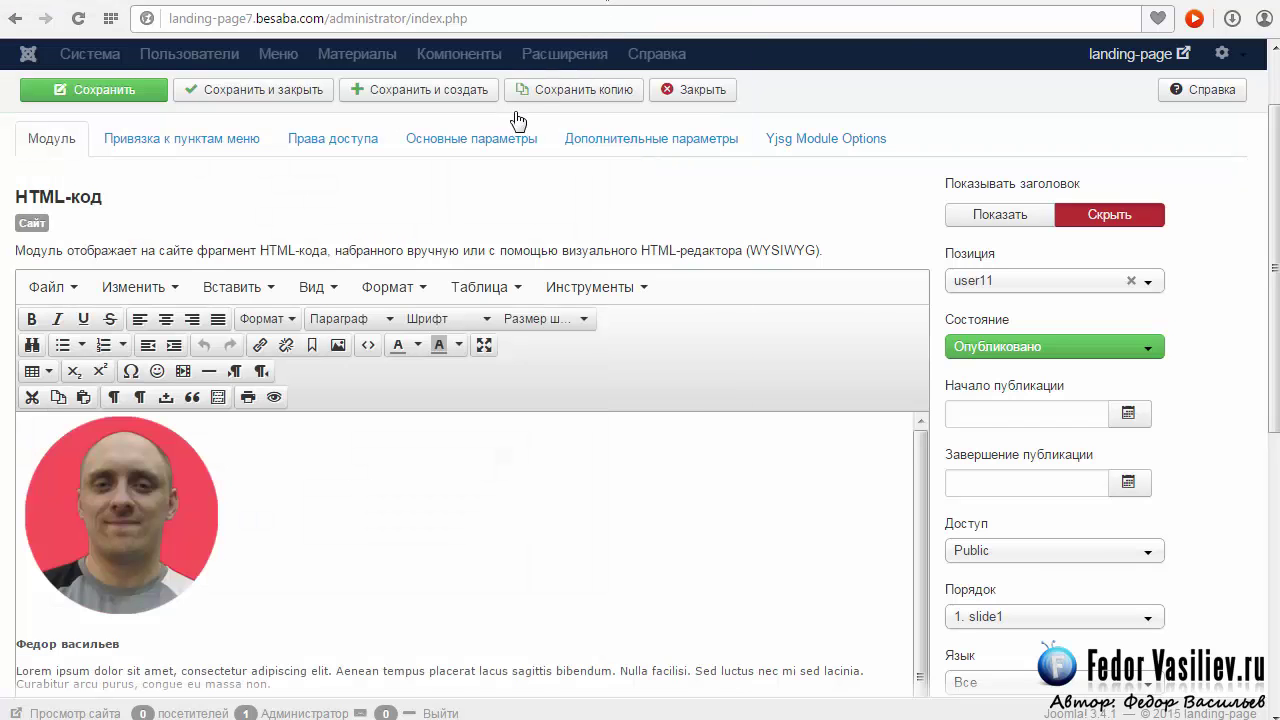
Copy the CSS class suffix atestemonials from the slide1 module's additional parameters
click(630, 138)
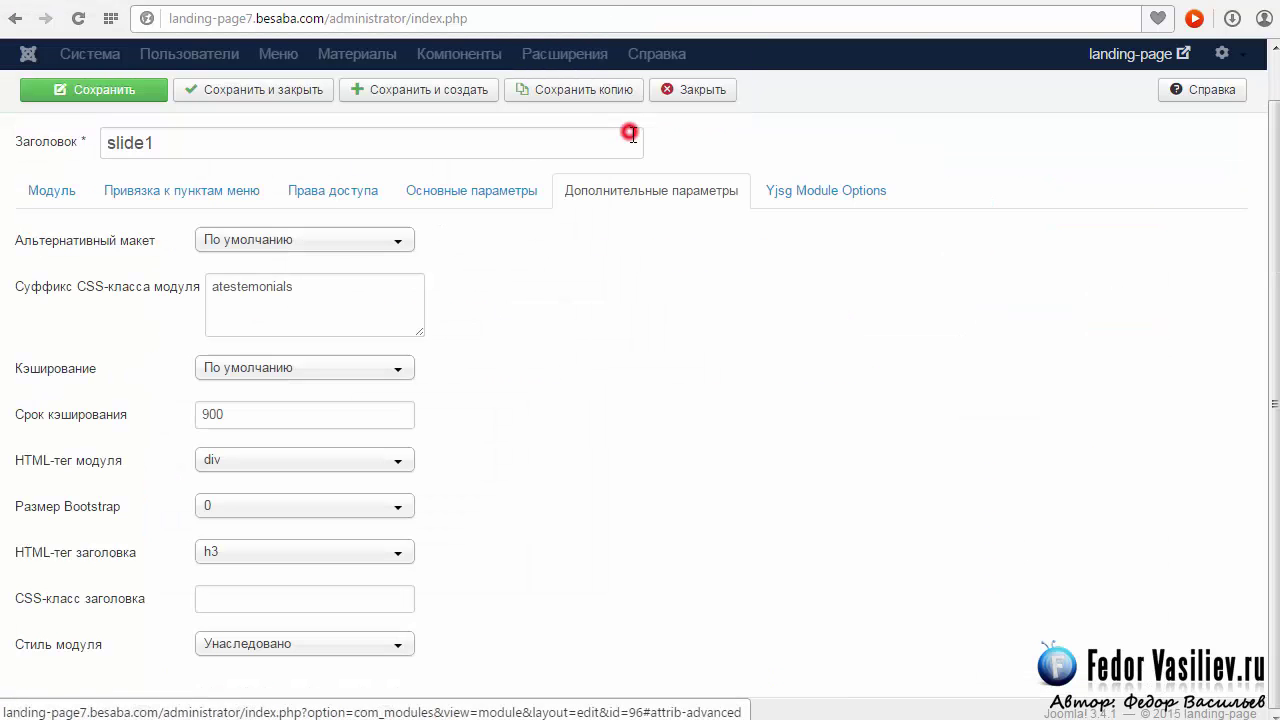
double_click(304, 289)
right_click(238, 288)
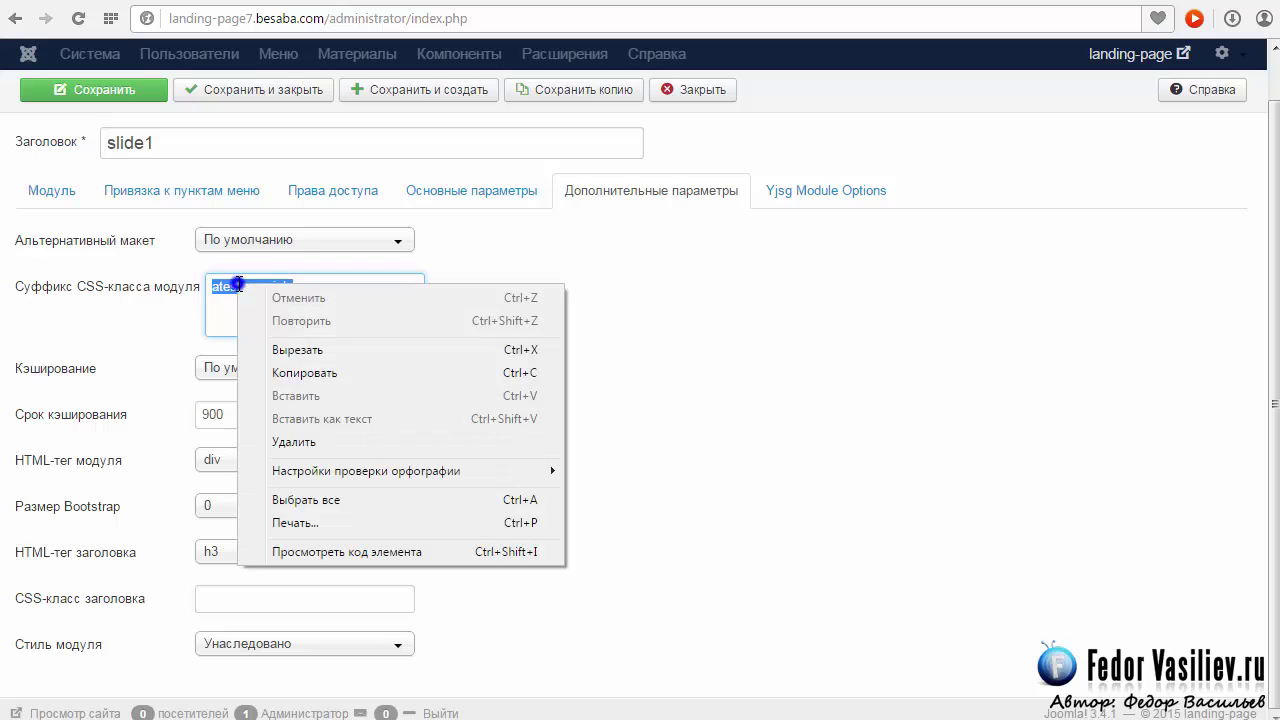
click(286, 372)
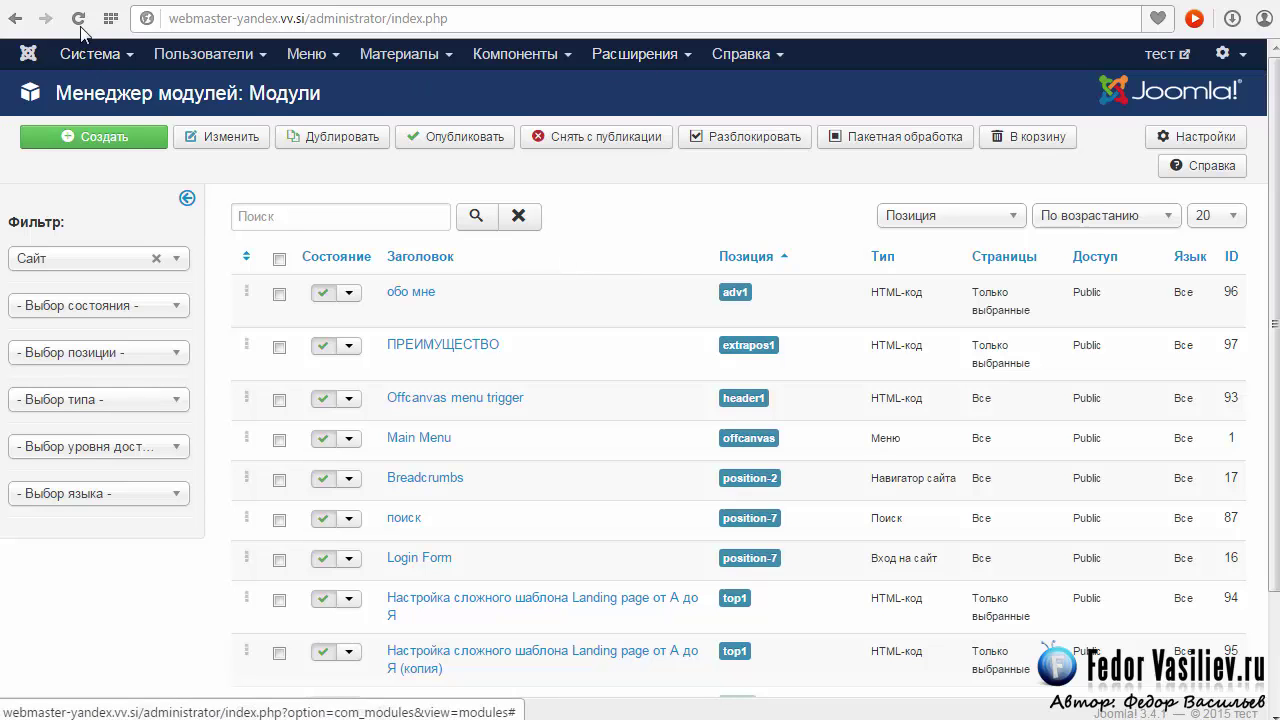
Create a new HTML-код module on the webmaster-yandex.vv.si test site and set its CSS class suffix to atestemonials
click(137, 136)
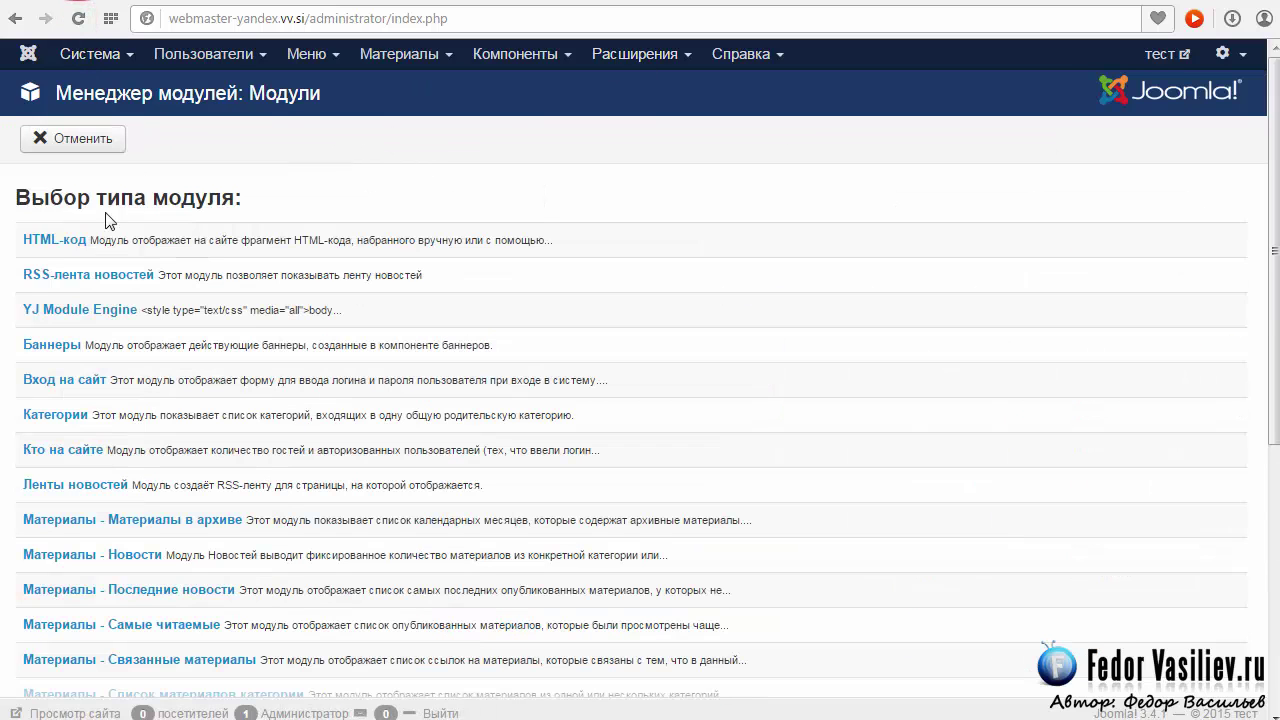
click(40, 240)
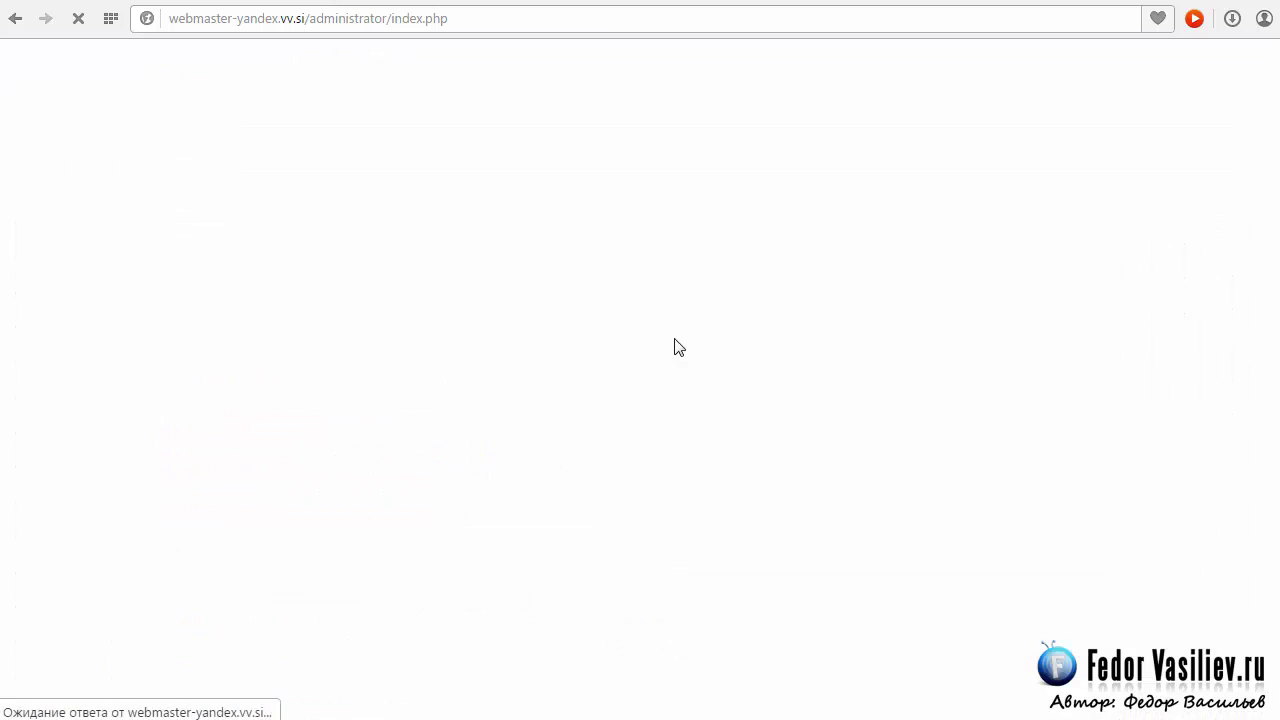
click(570, 245)
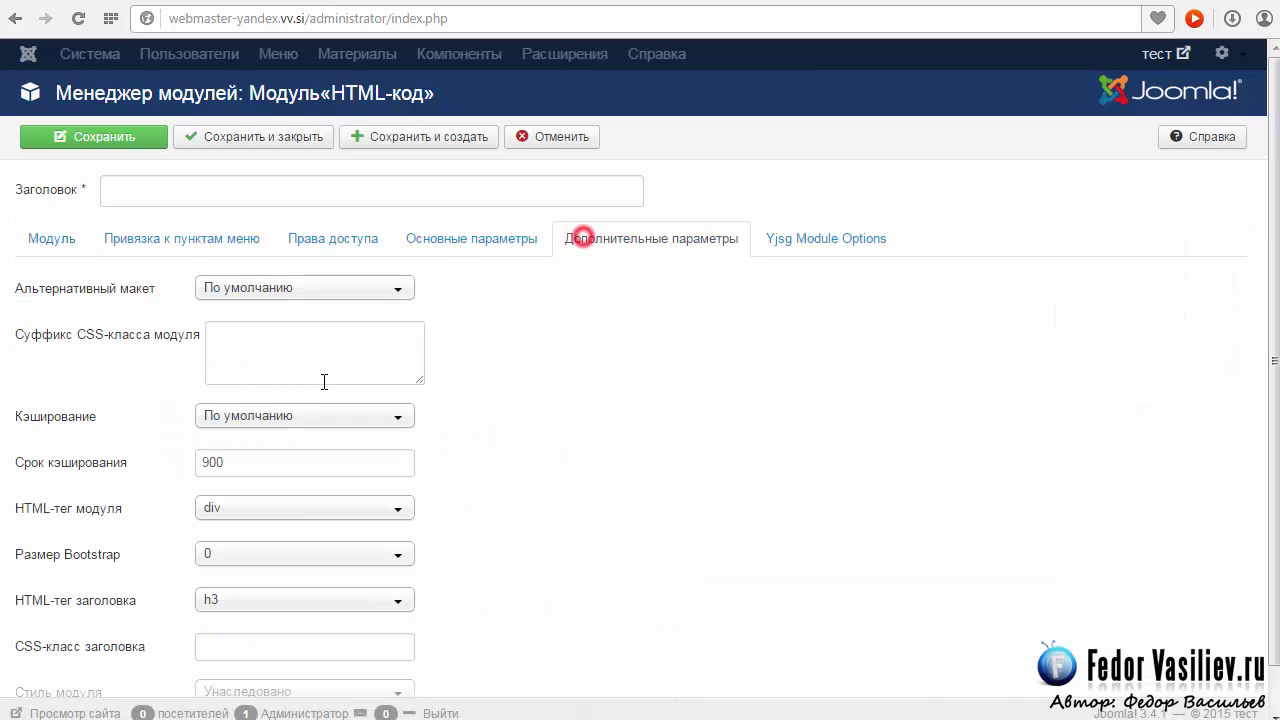
right_click(294, 351)
click(355, 462)
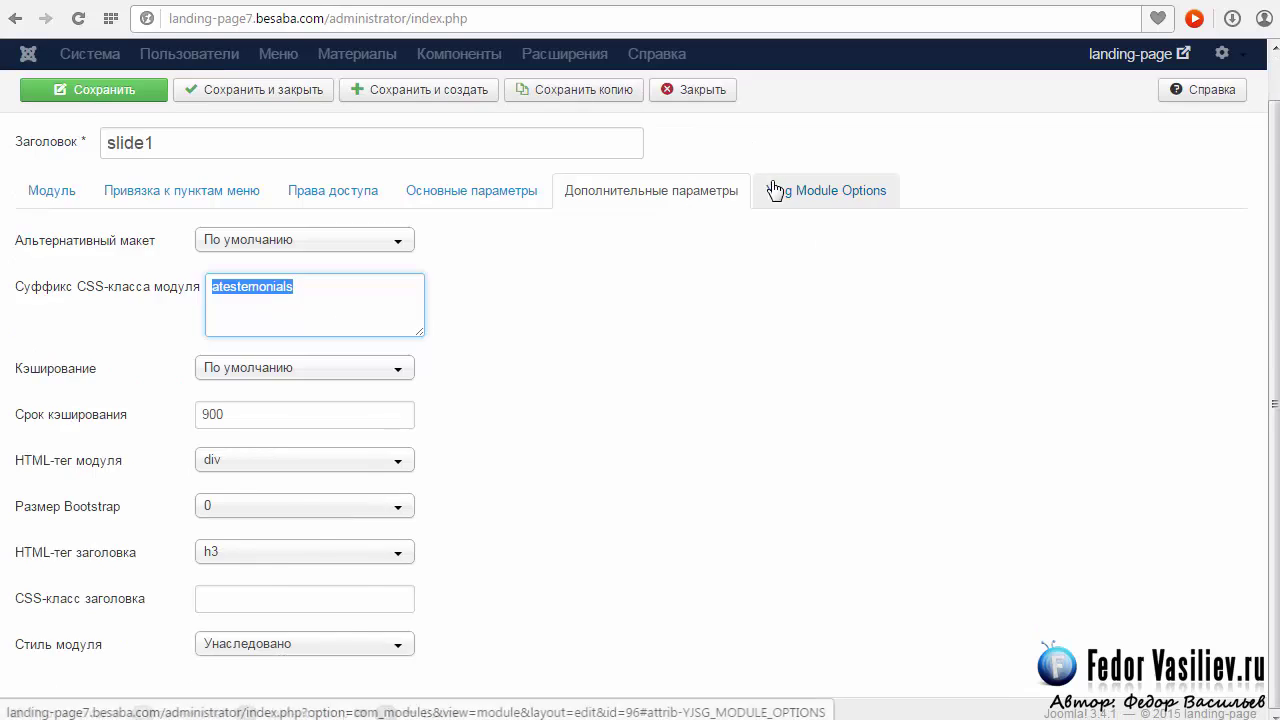
Review the Yjsg Module Options of the landing page's slide1 module, including its subtitle and title icon settings
click(790, 192)
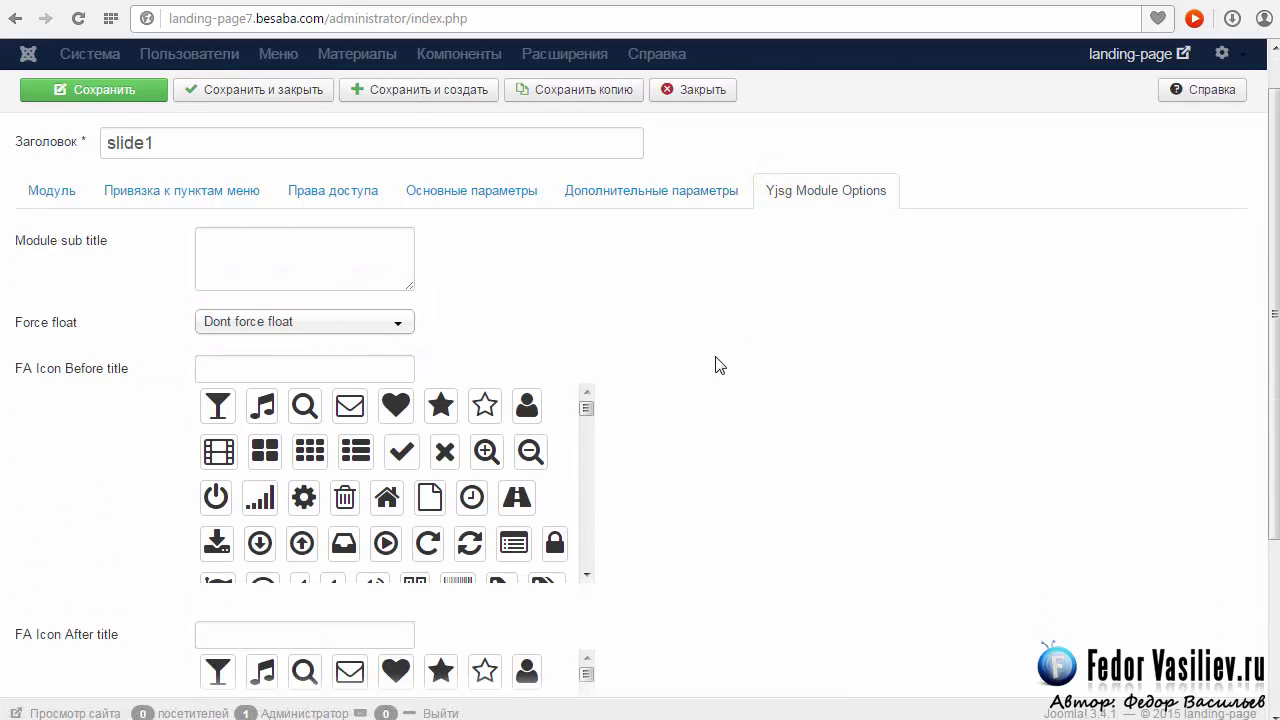
scroll(708, 345, down, 2)
scroll(708, 337, down, 1)
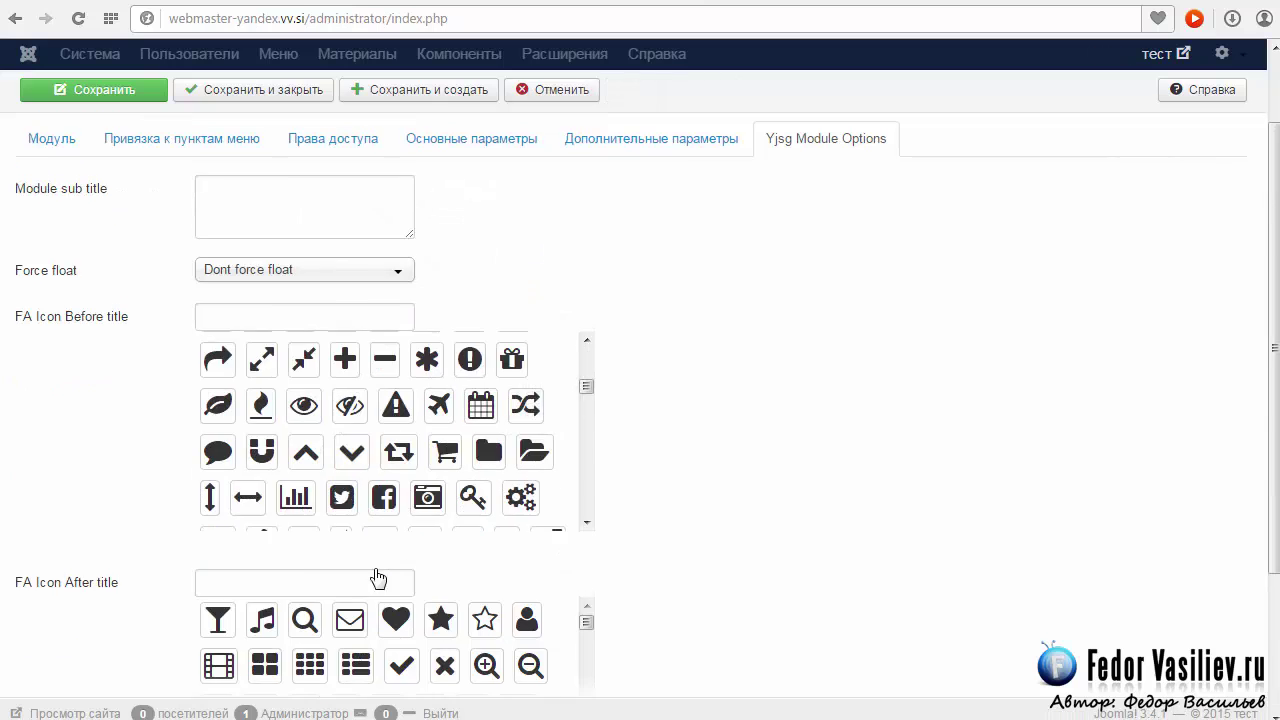
Set the new module's style to Yjsg3 in its Yjsg Module Options
scroll(374, 577, down, 5)
click(398, 643)
scroll(369, 660, down, 1)
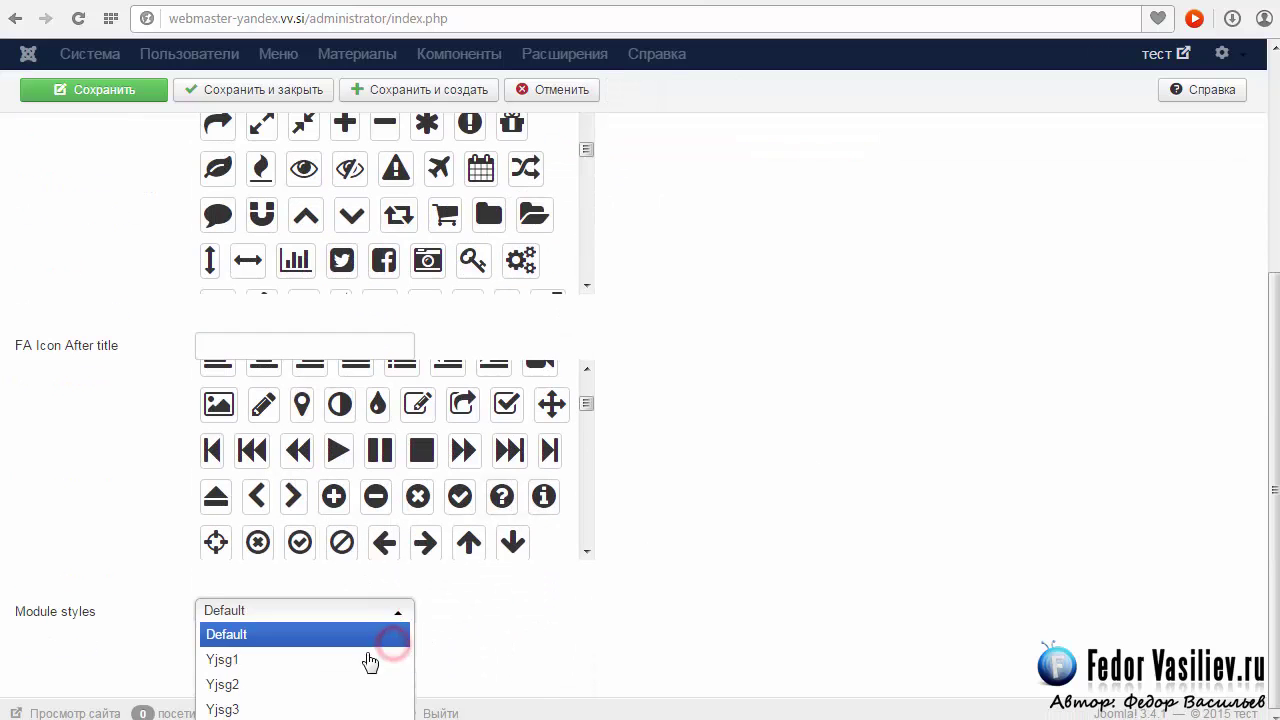
click(220, 712)
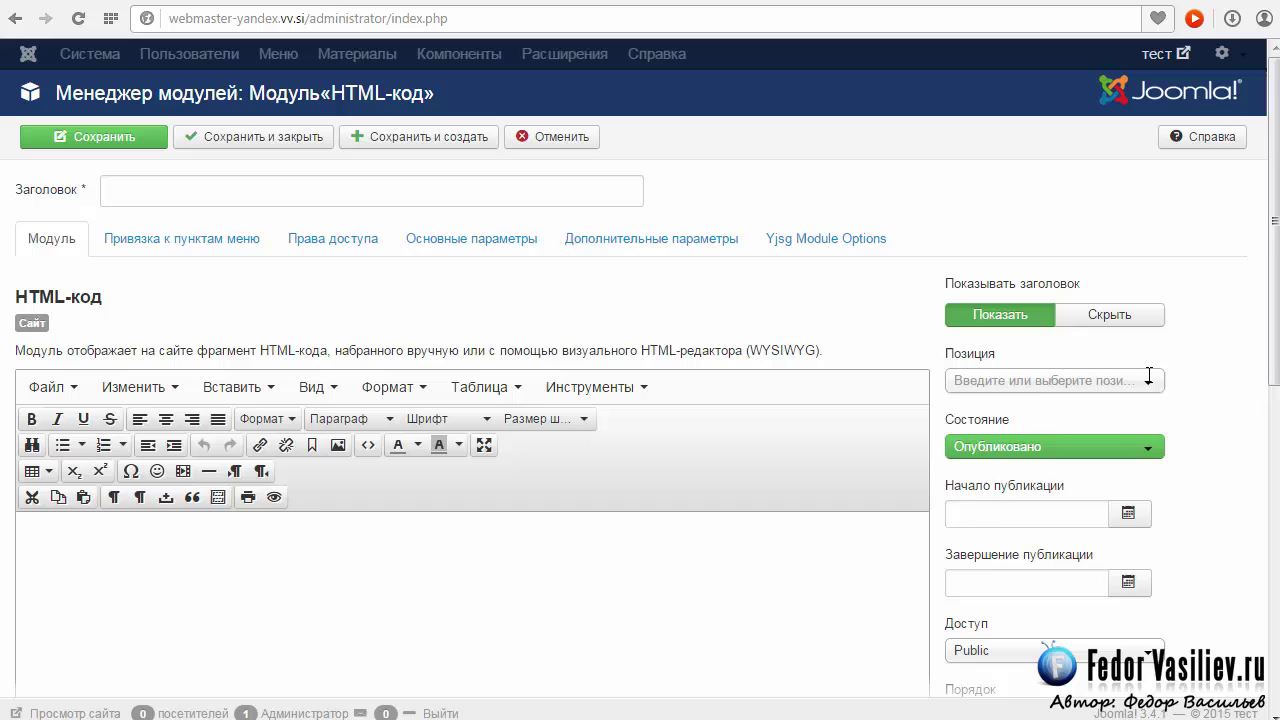
Assign the new HTML-код module to the User11 [user11] template position
click(1148, 381)
scroll(1070, 495, down, 10)
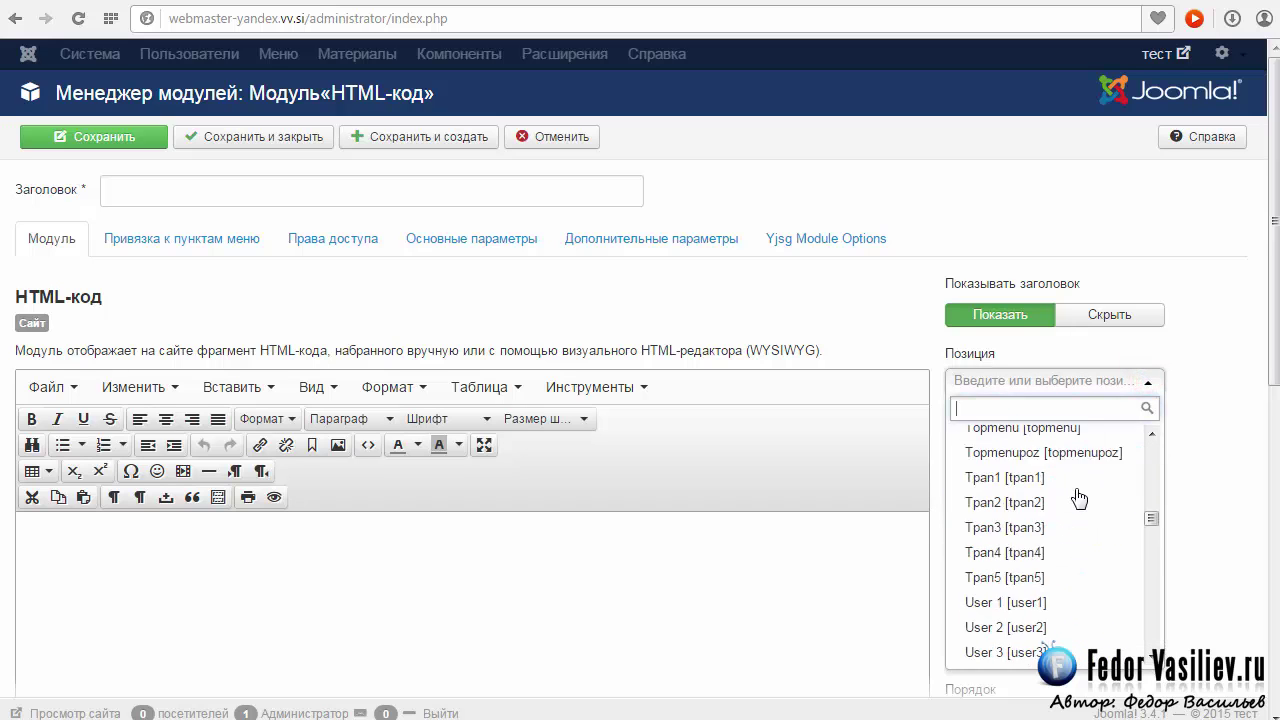
scroll(1078, 498, down, 4)
click(1070, 467)
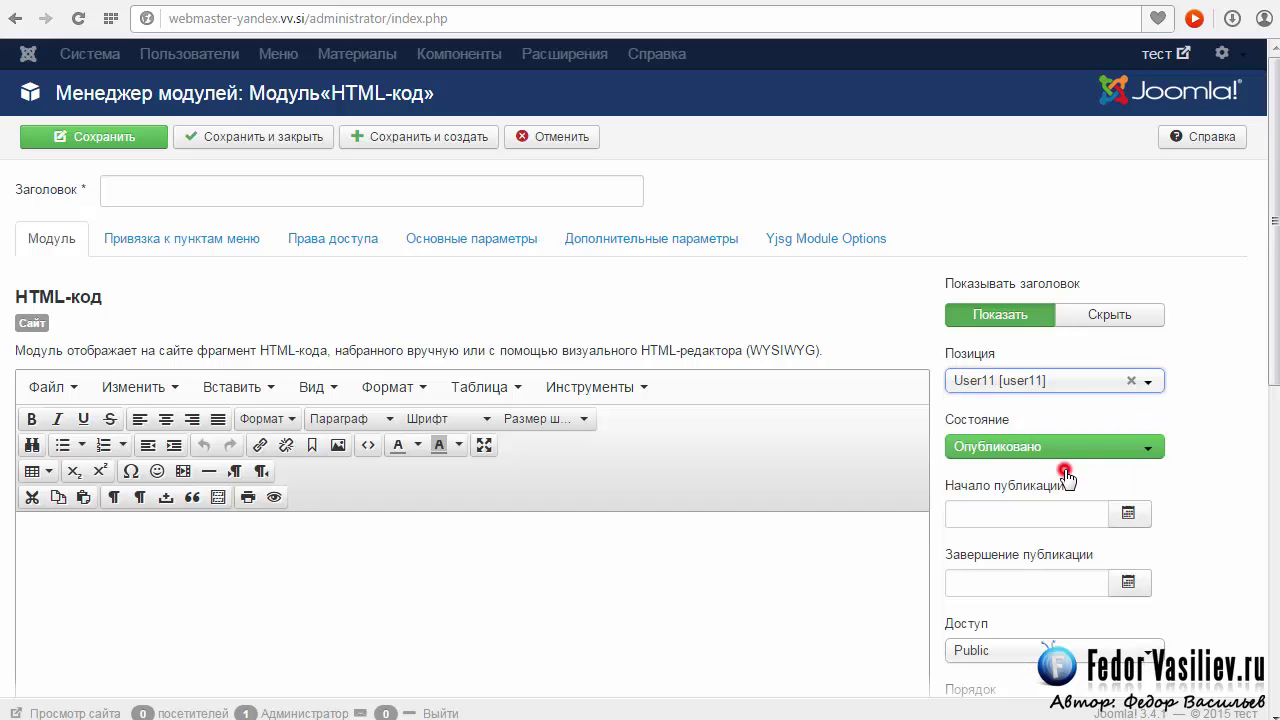
Enter slide1 as the new module's title and hide the title on the site
click(136, 182)
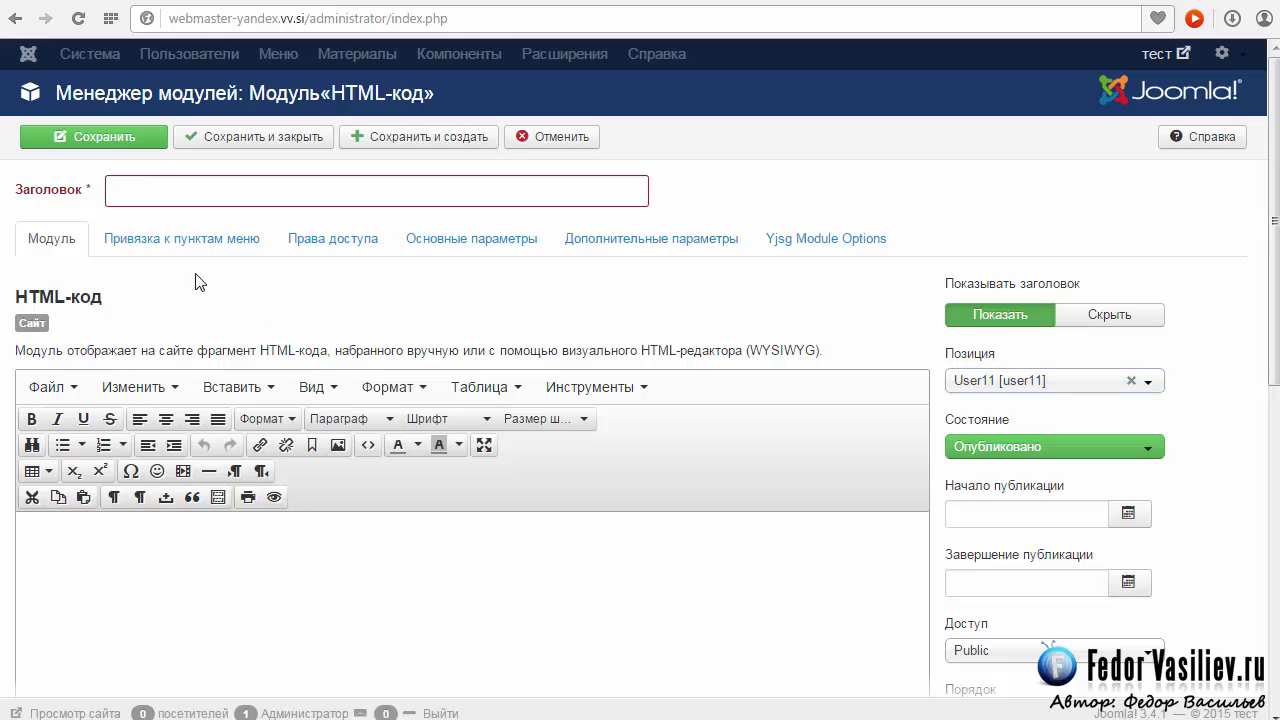
right_click(207, 191)
click(248, 297)
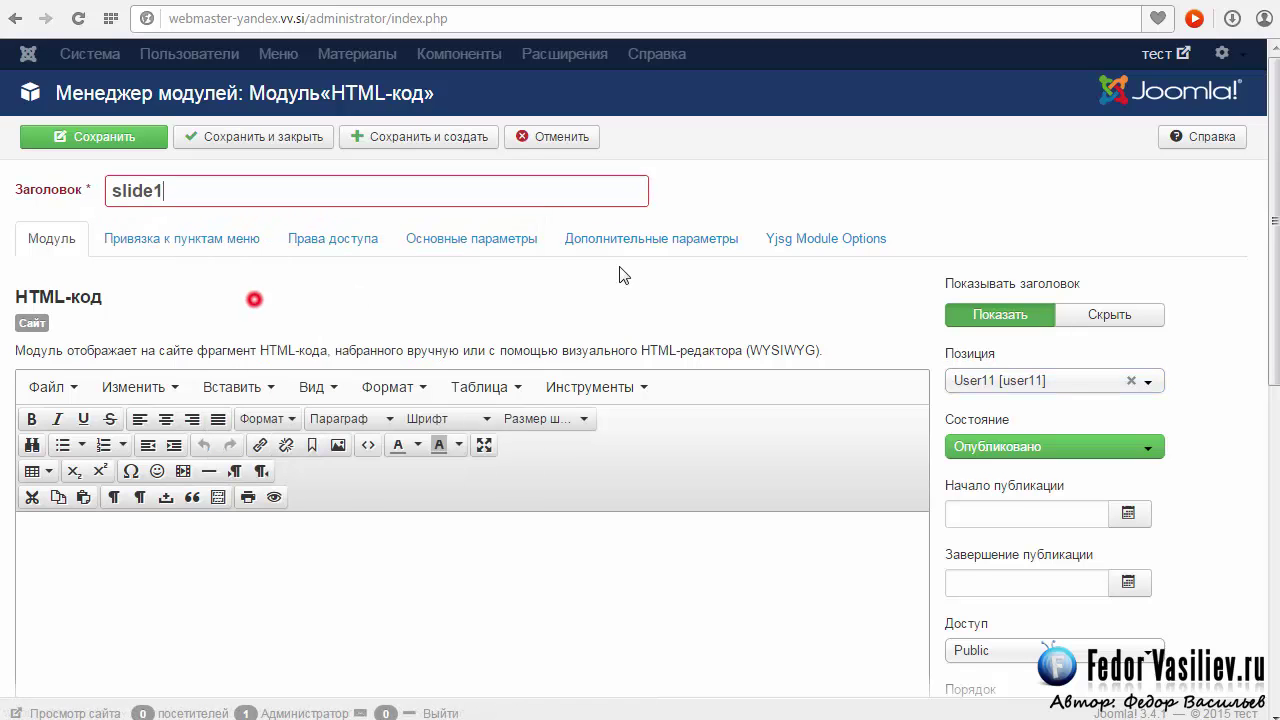
click(1110, 314)
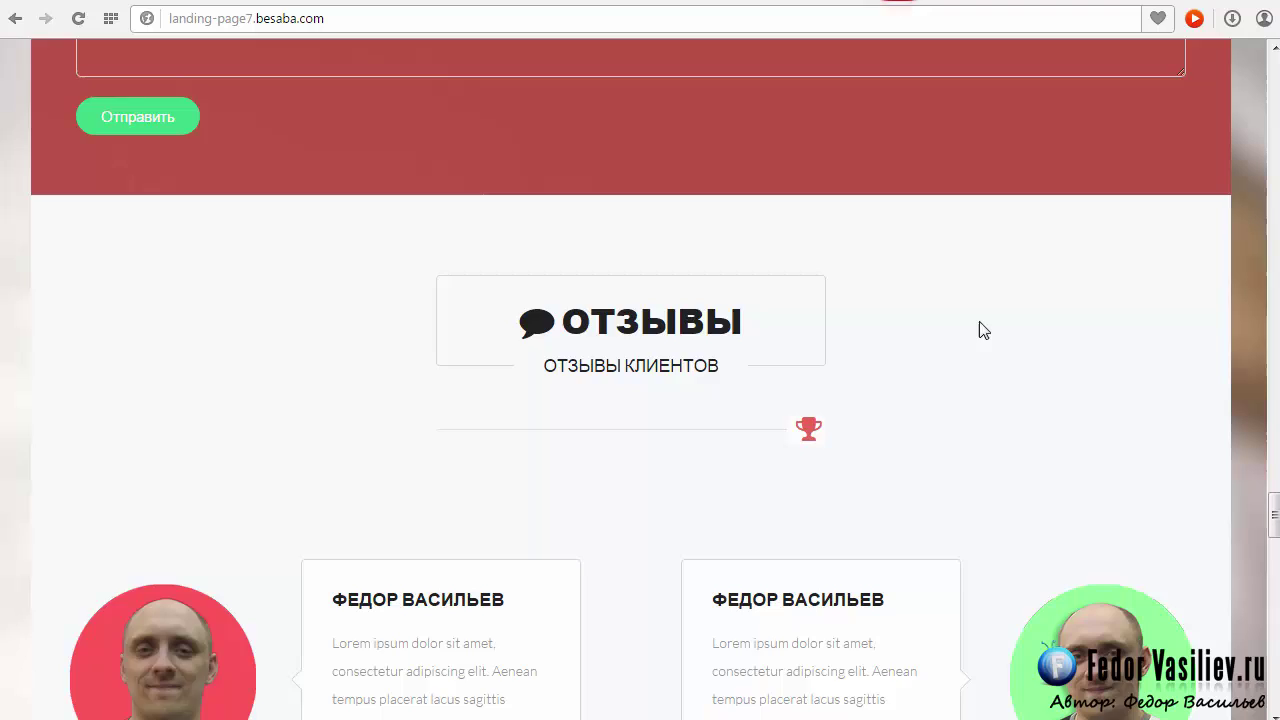
Examine the ОТЗЫВЫ section on the landing-page7.besaba.com page, including its heading, subtitle, icons and testimonial cards
scroll(990, 328, down, 2)
scroll(1015, 328, up, 2)
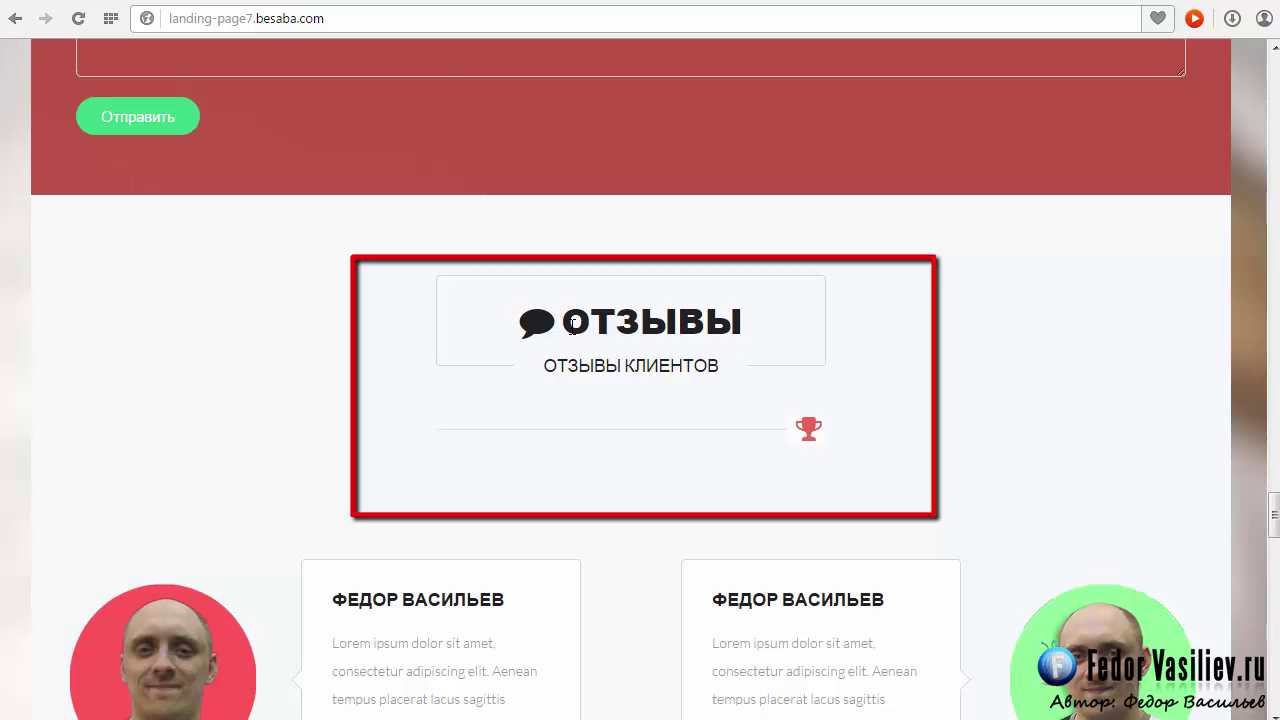
double_click(573, 322)
click(547, 362)
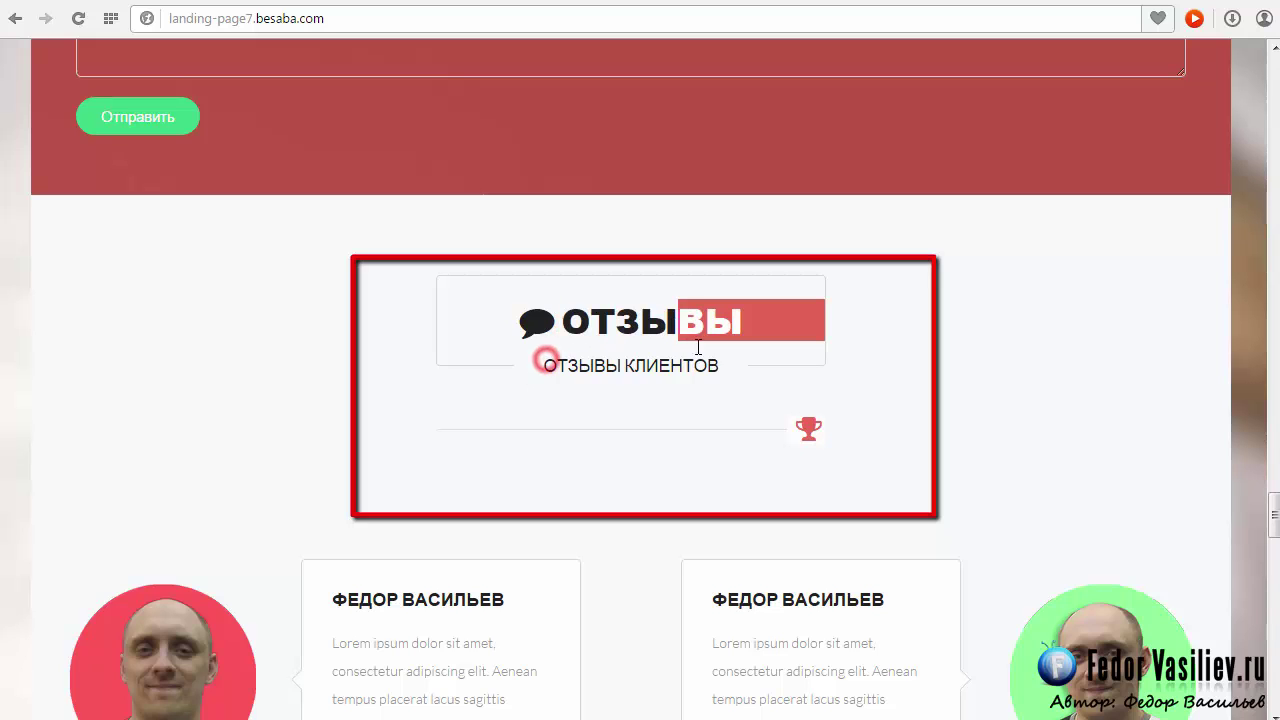
click(722, 370)
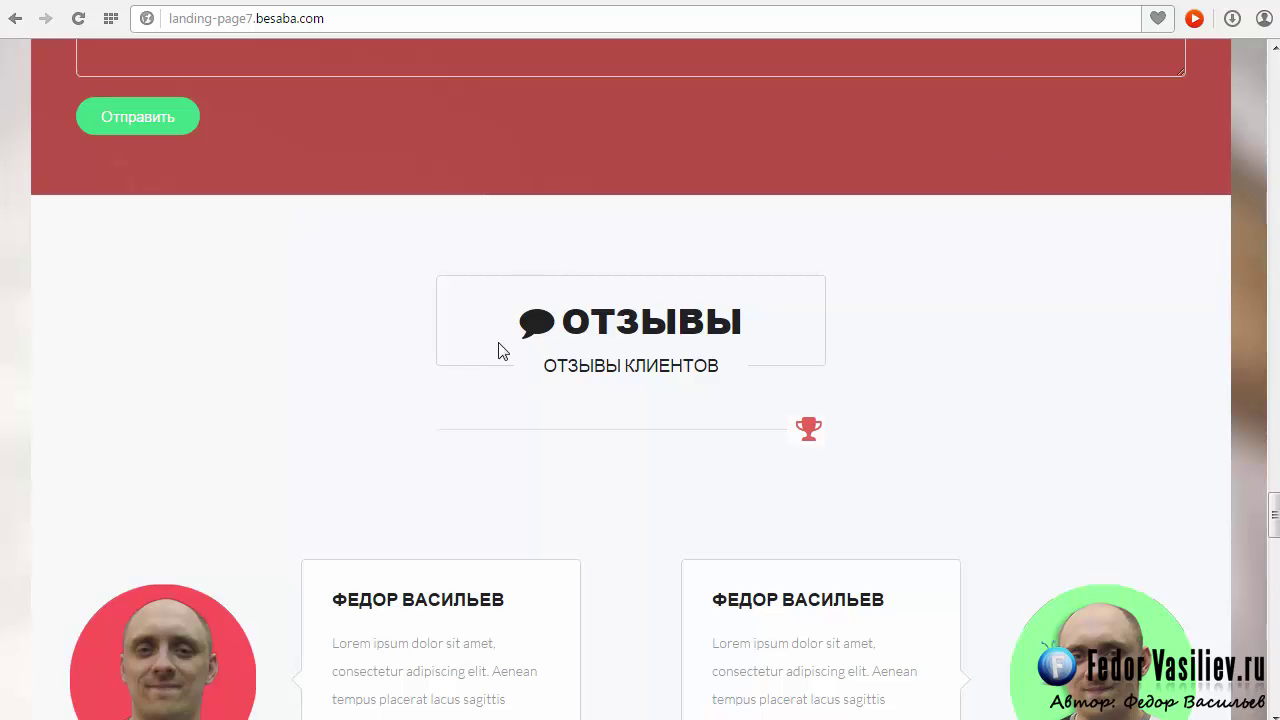
scroll(727, 305, down, 2)
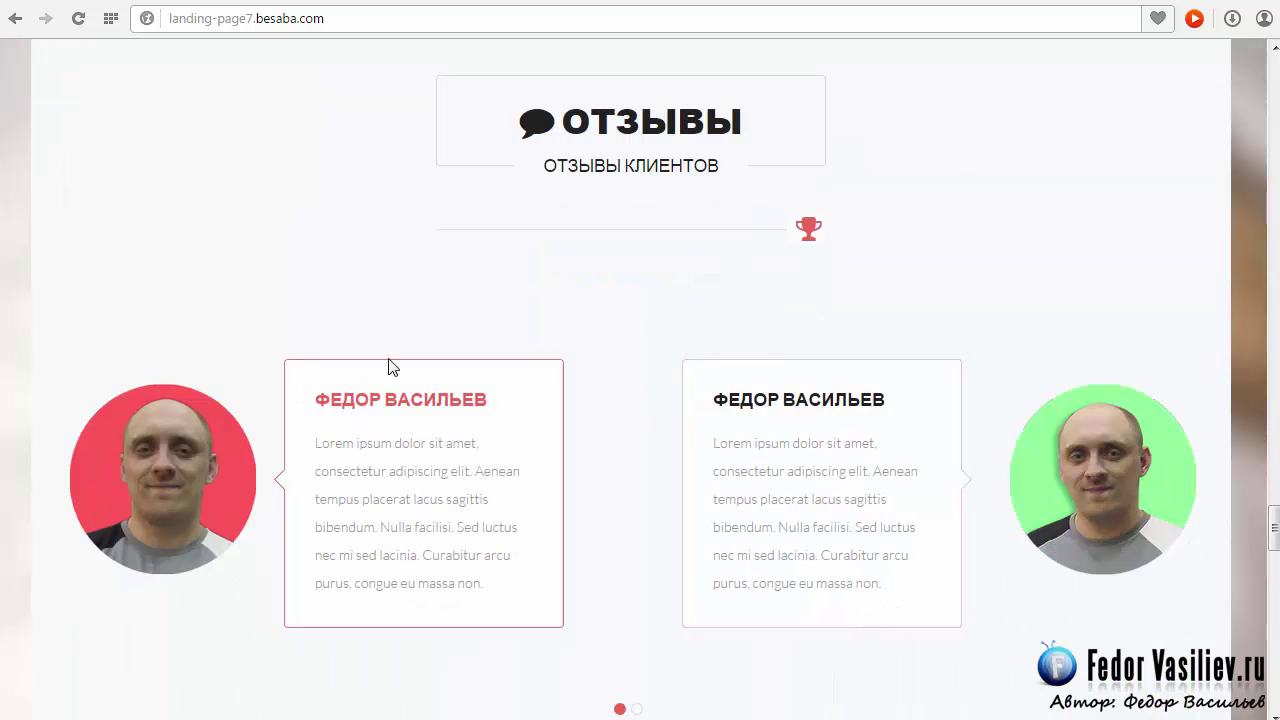
scroll(600, 350, down, 2)
scroll(690, 385, up, 3)
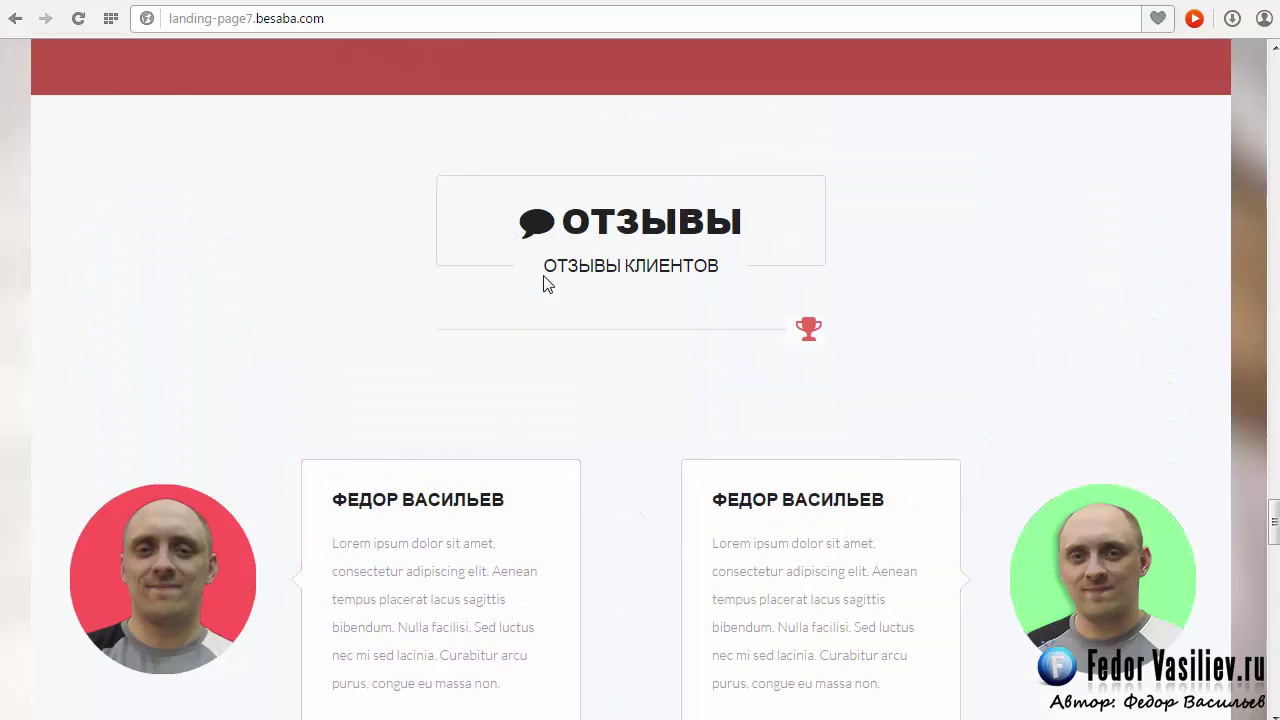
drag(544, 263, 670, 266)
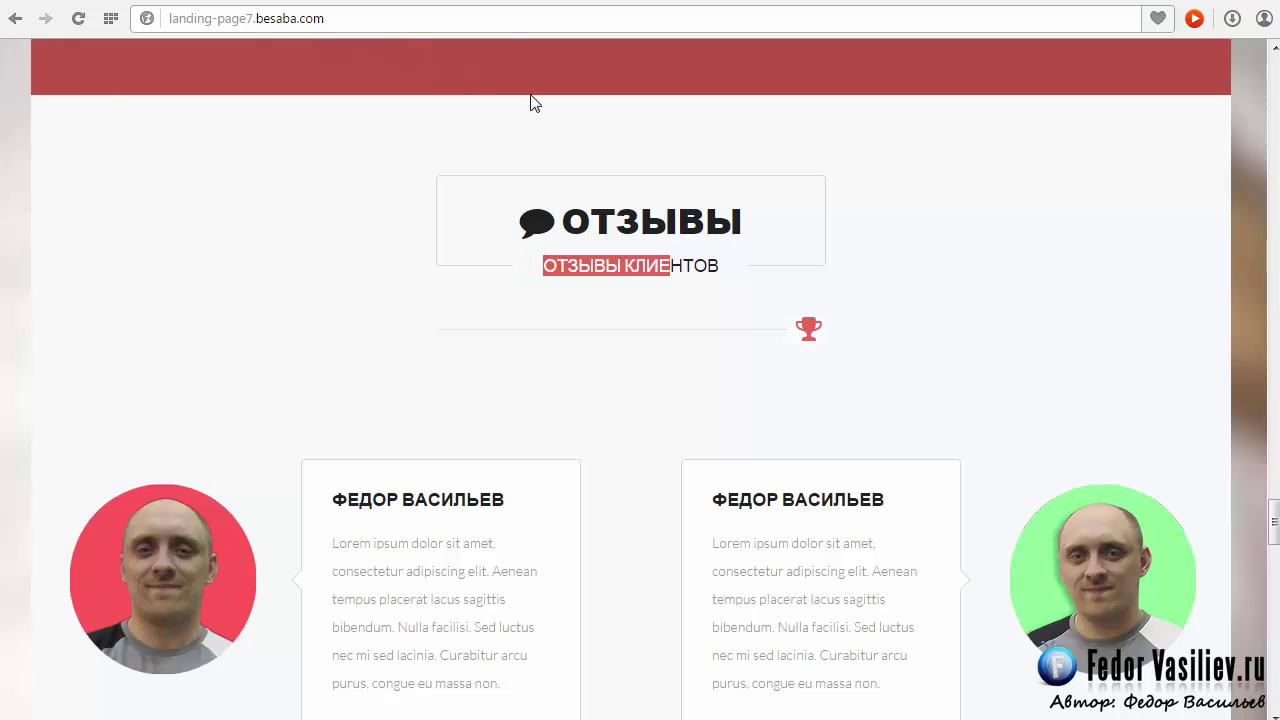
Switch to the test73.vv.si demo page and examine its Testemonials heading, subtitle, intro text and testimonial slider
click(520, 1)
drag(510, 206, 620, 270)
drag(540, 261, 891, 363)
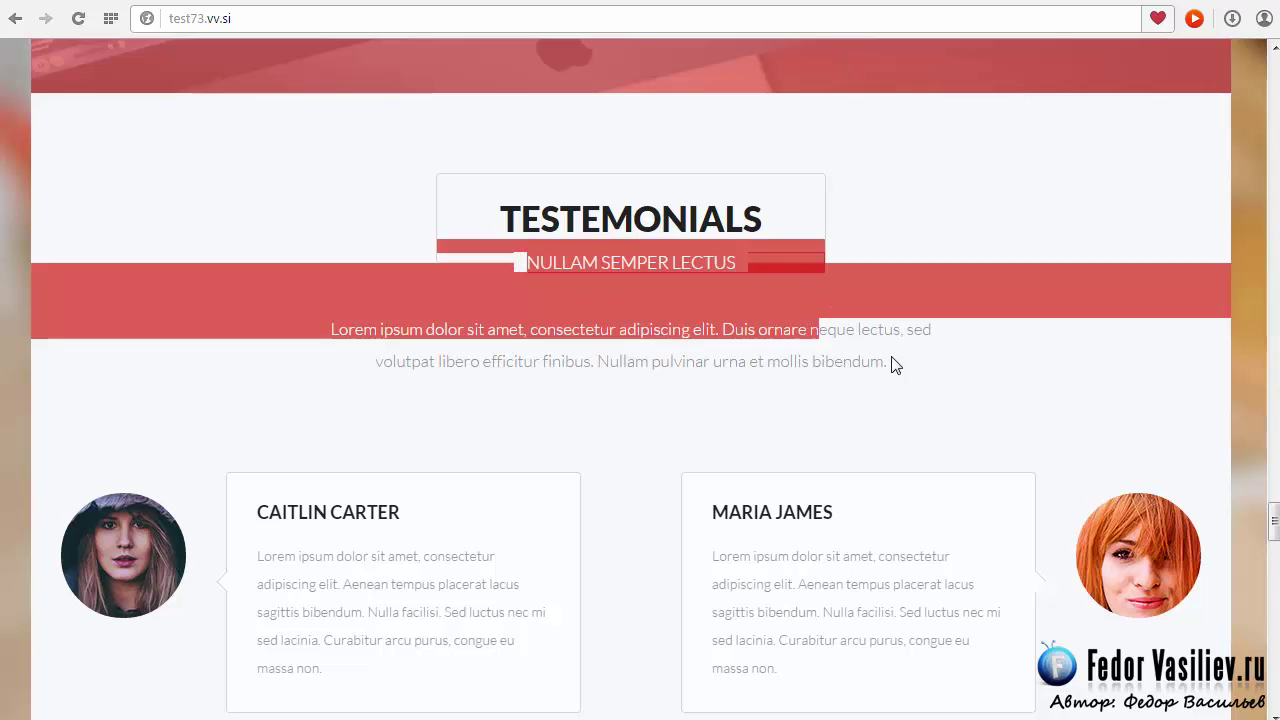
click(893, 361)
drag(515, 236, 497, 191)
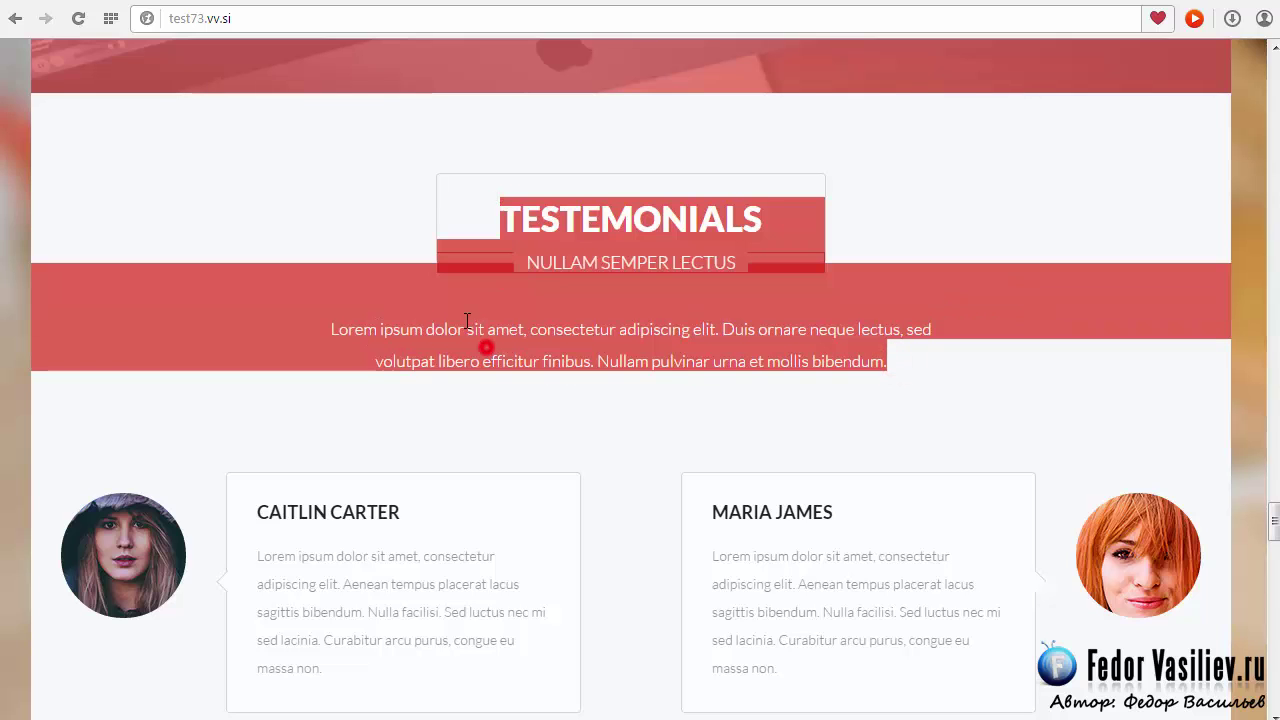
click(612, 330)
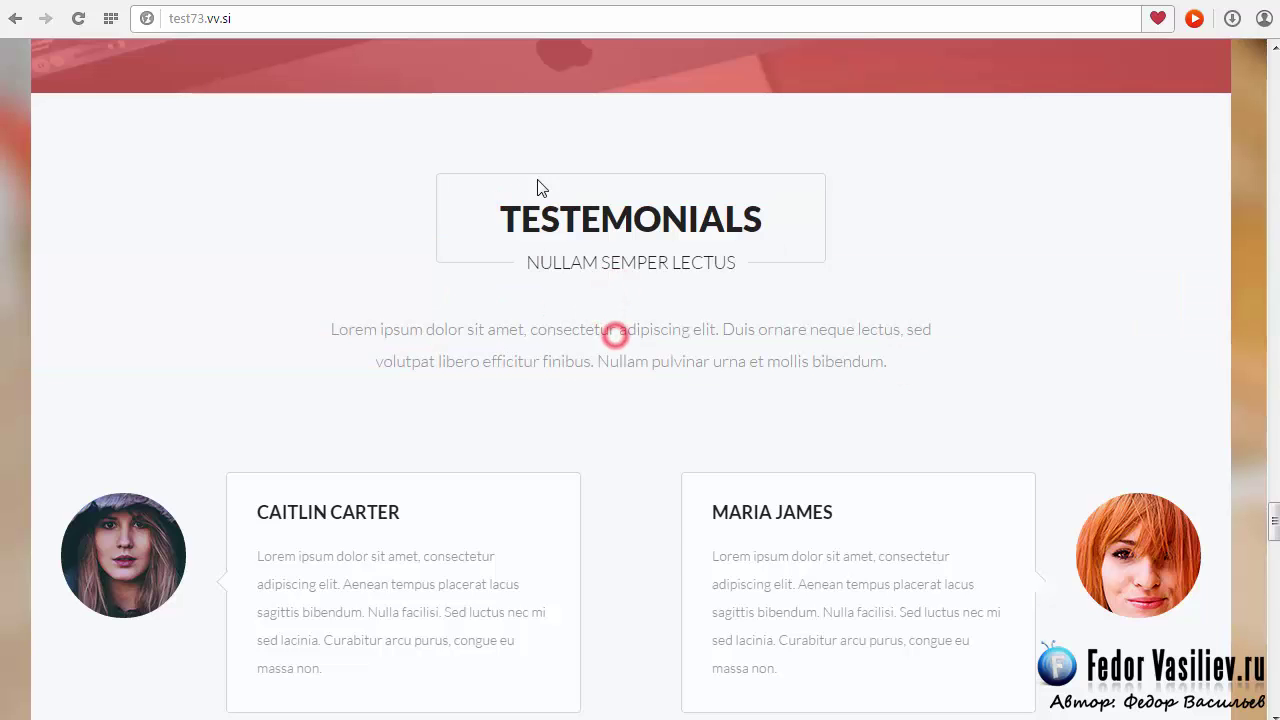
drag(490, 215, 765, 220)
click(669, 268)
drag(889, 360, 549, 251)
click(551, 251)
scroll(565, 261, down, 2)
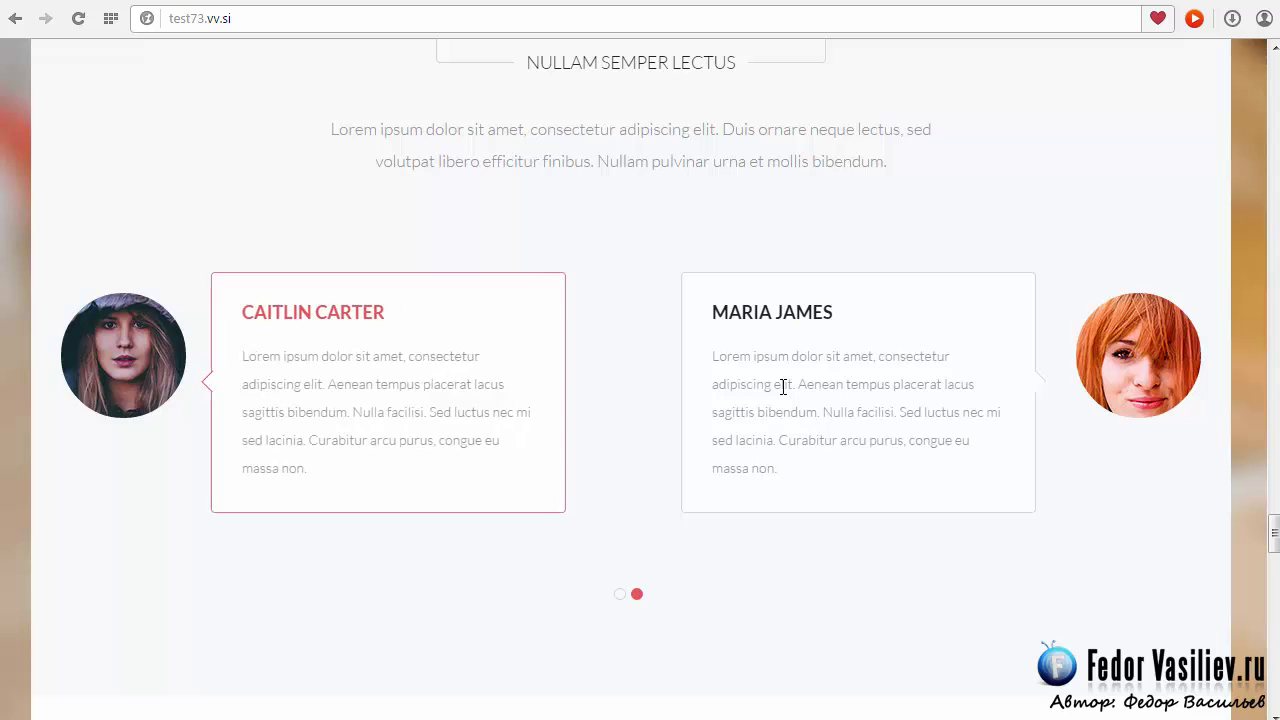
click(617, 595)
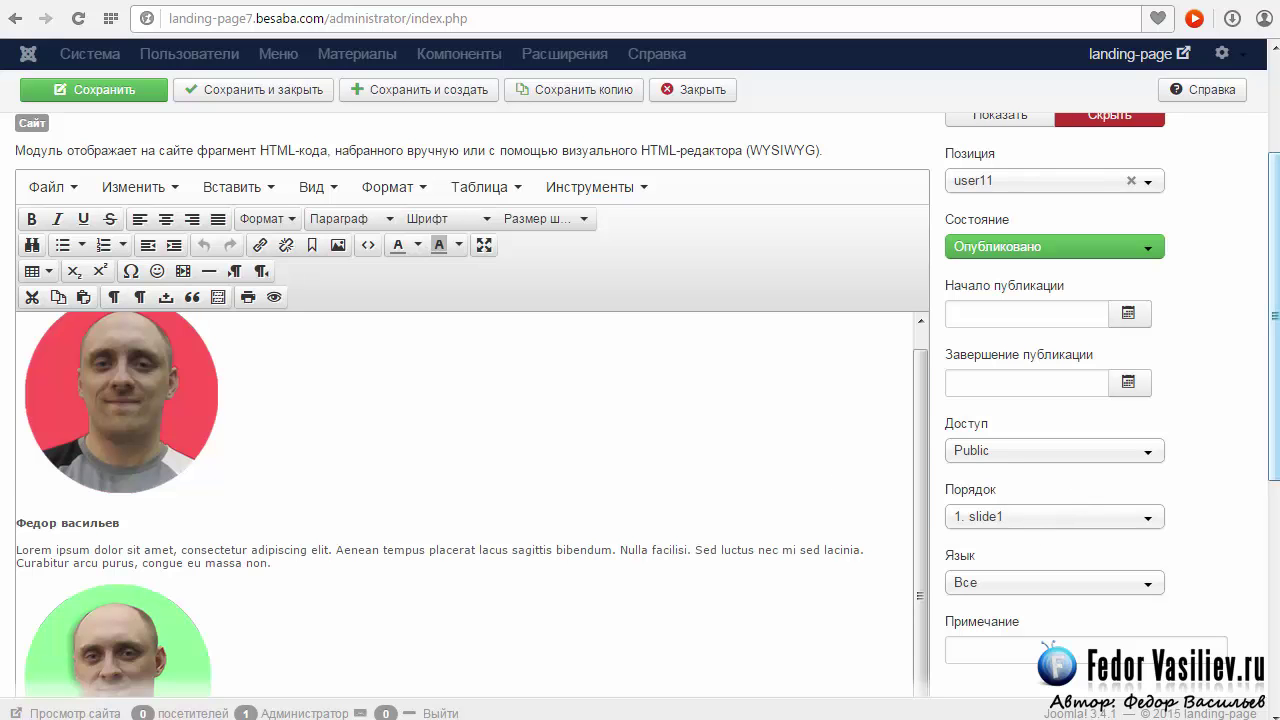
View the content and source code of the landing page's slide1 module, and close the code view
scroll(1272, 480, down, 1)
scroll(1272, 471, up, 2)
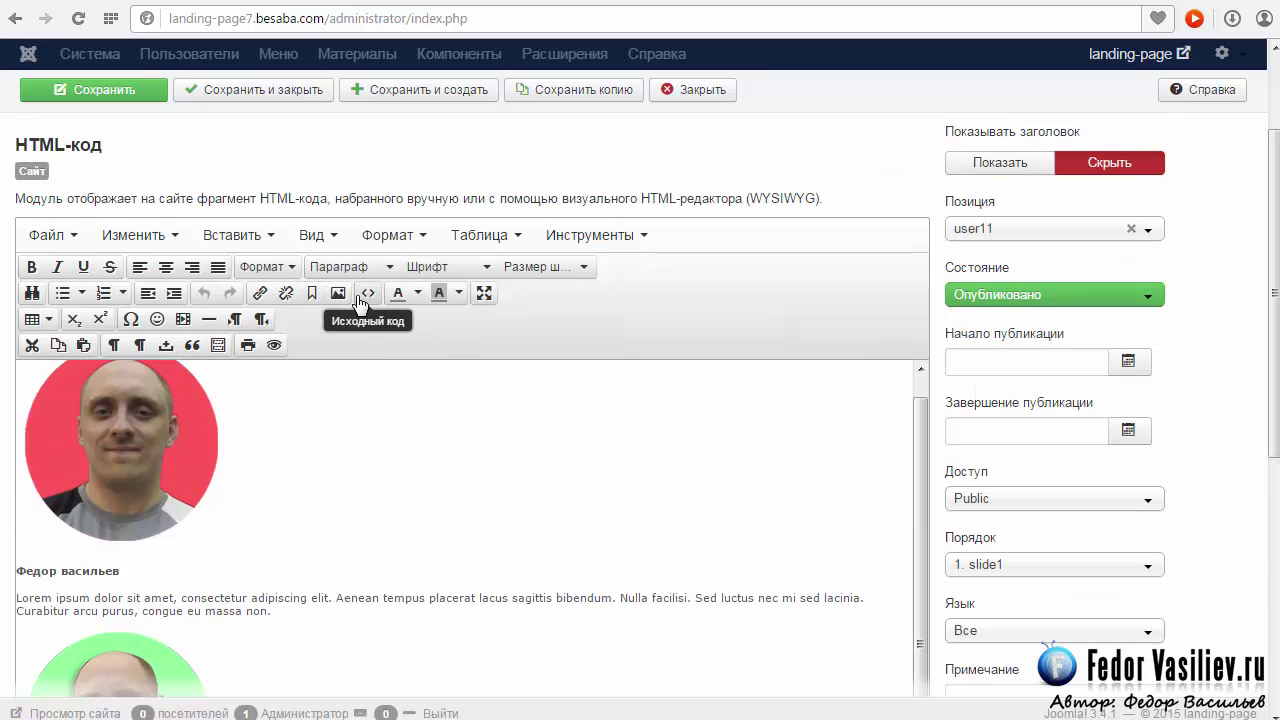
click(363, 292)
click(936, 91)
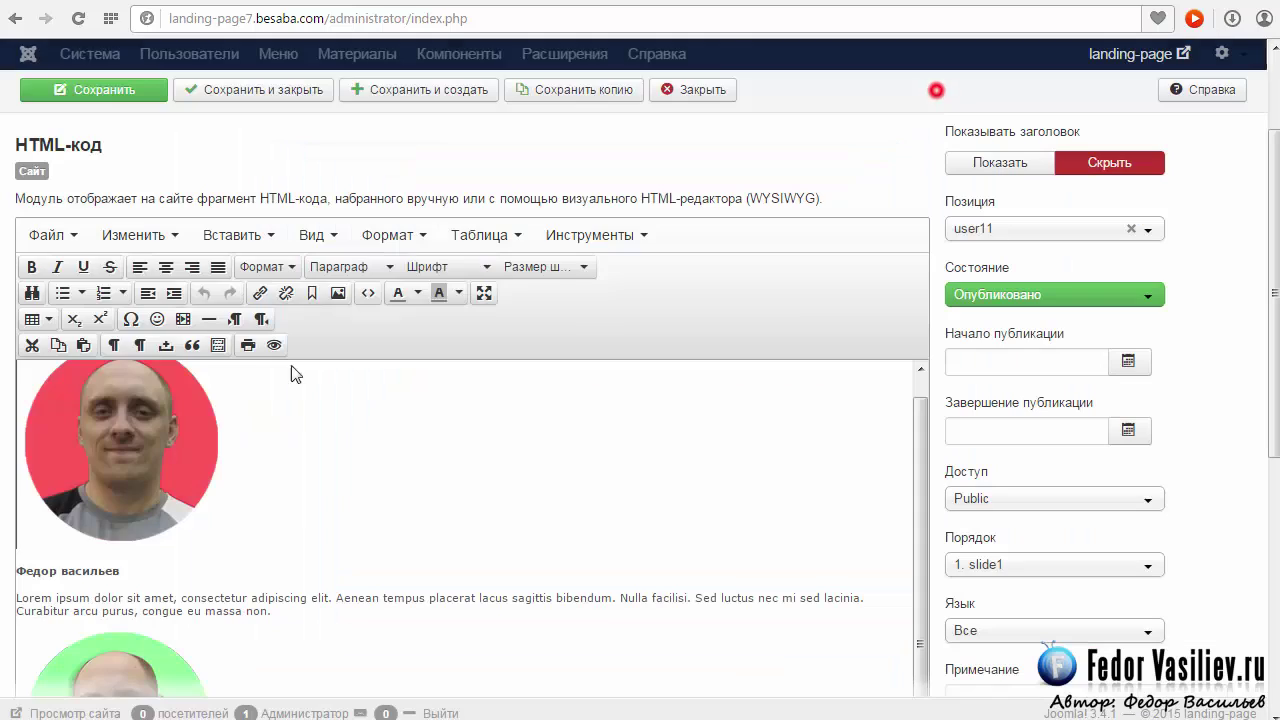
Open код отзывы.txt from the file folder and examine the first testimonial's column class and image tag
key(alt+Tab)
double_click(95, 110)
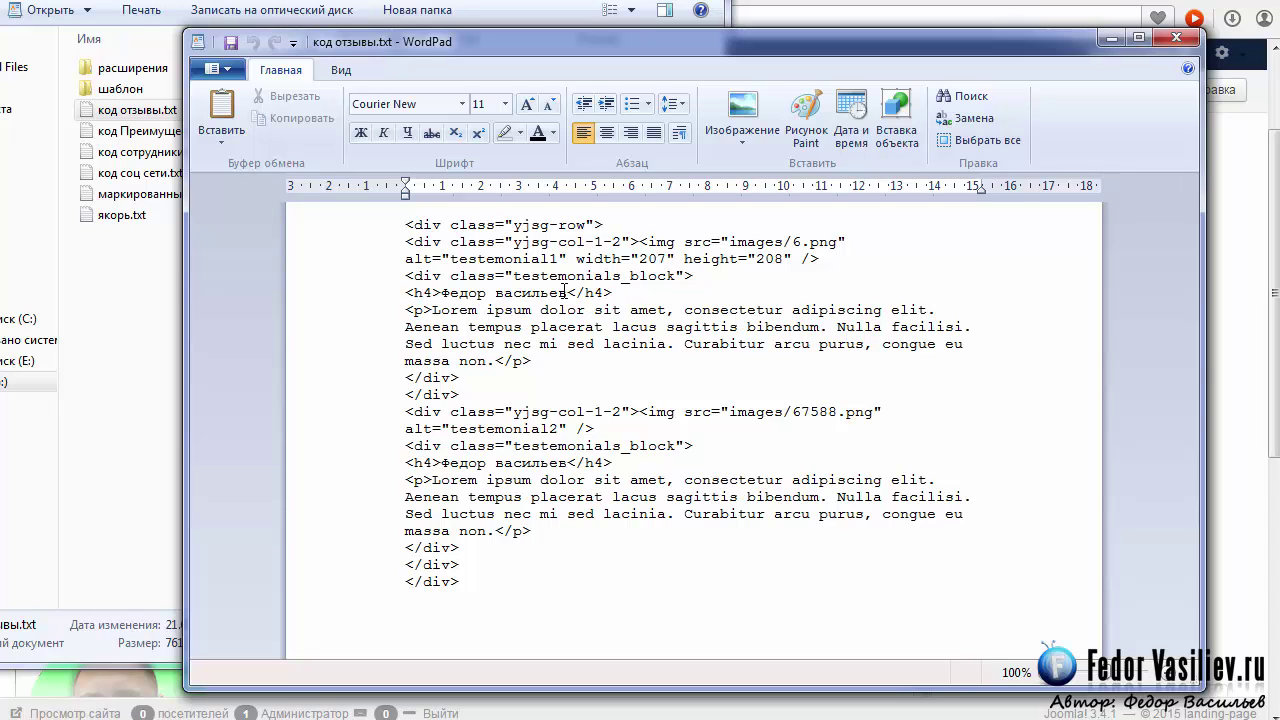
drag(621, 243, 452, 242)
click(589, 282)
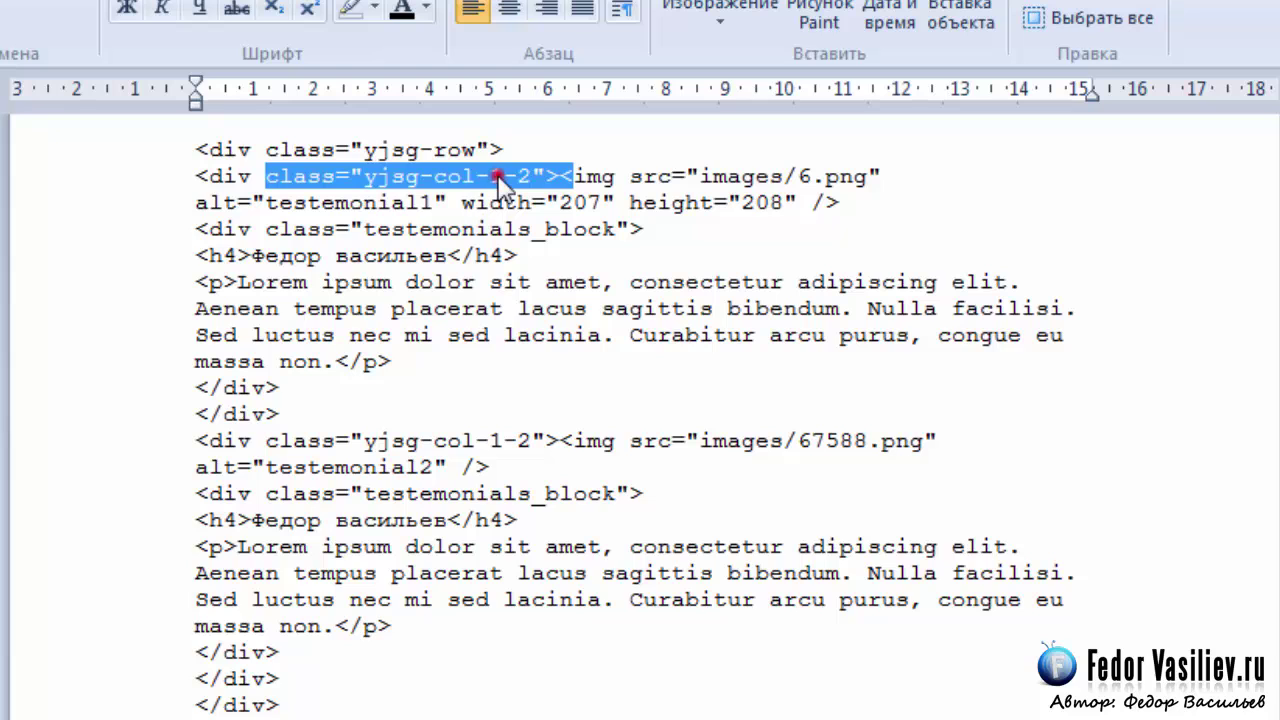
click(533, 176)
double_click(522, 176)
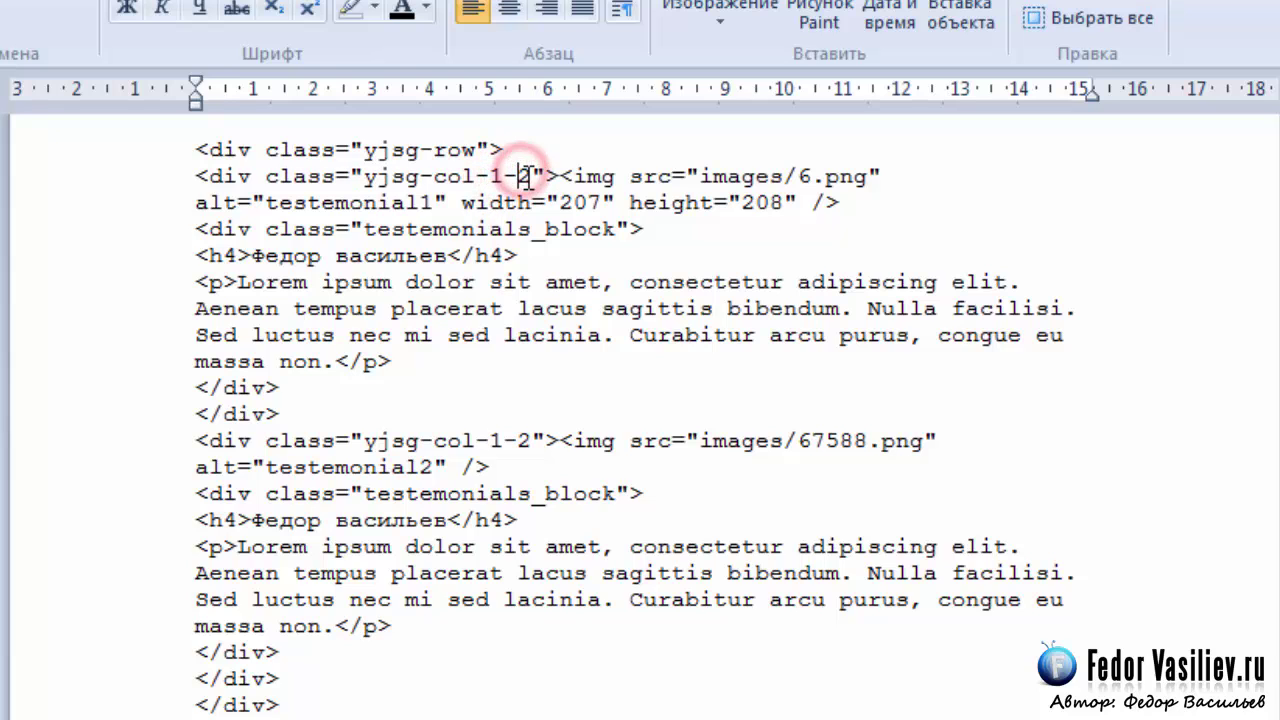
click(734, 177)
drag(566, 177, 868, 177)
click(737, 177)
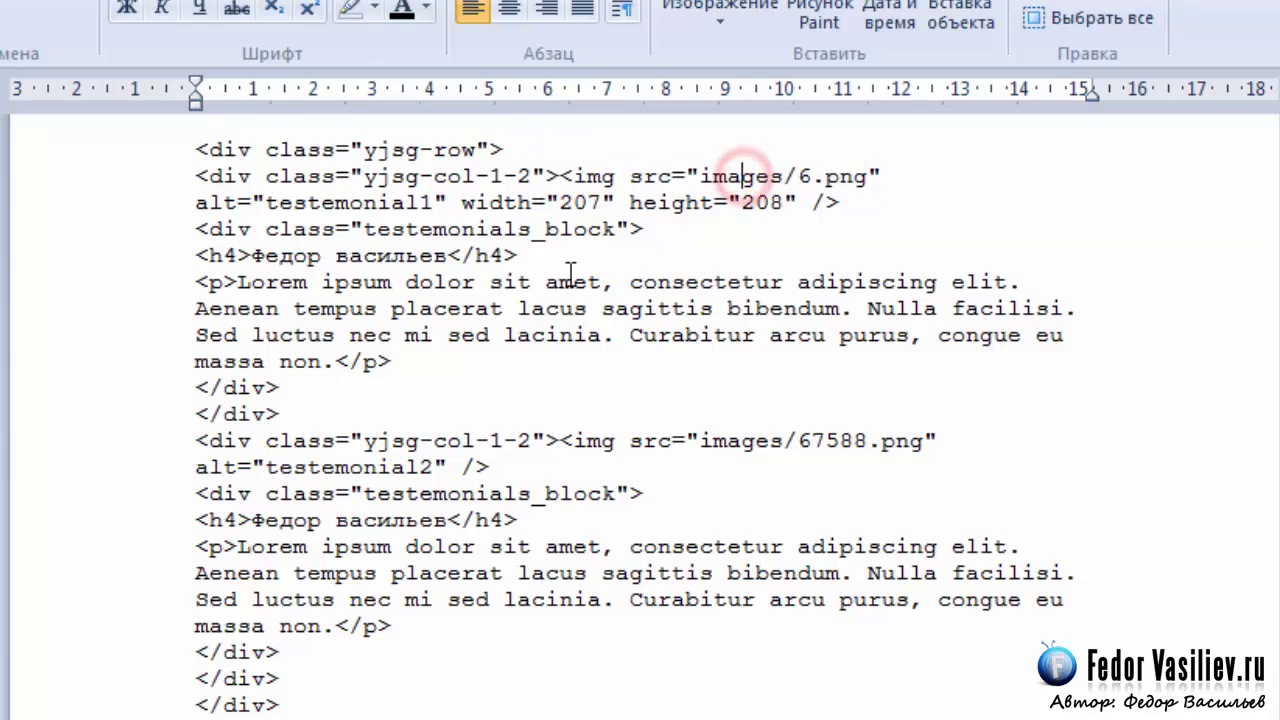
Examine the extent of the testimonial code and the first image's folder path, file name, width and height attributes
drag(286, 703, 194, 140)
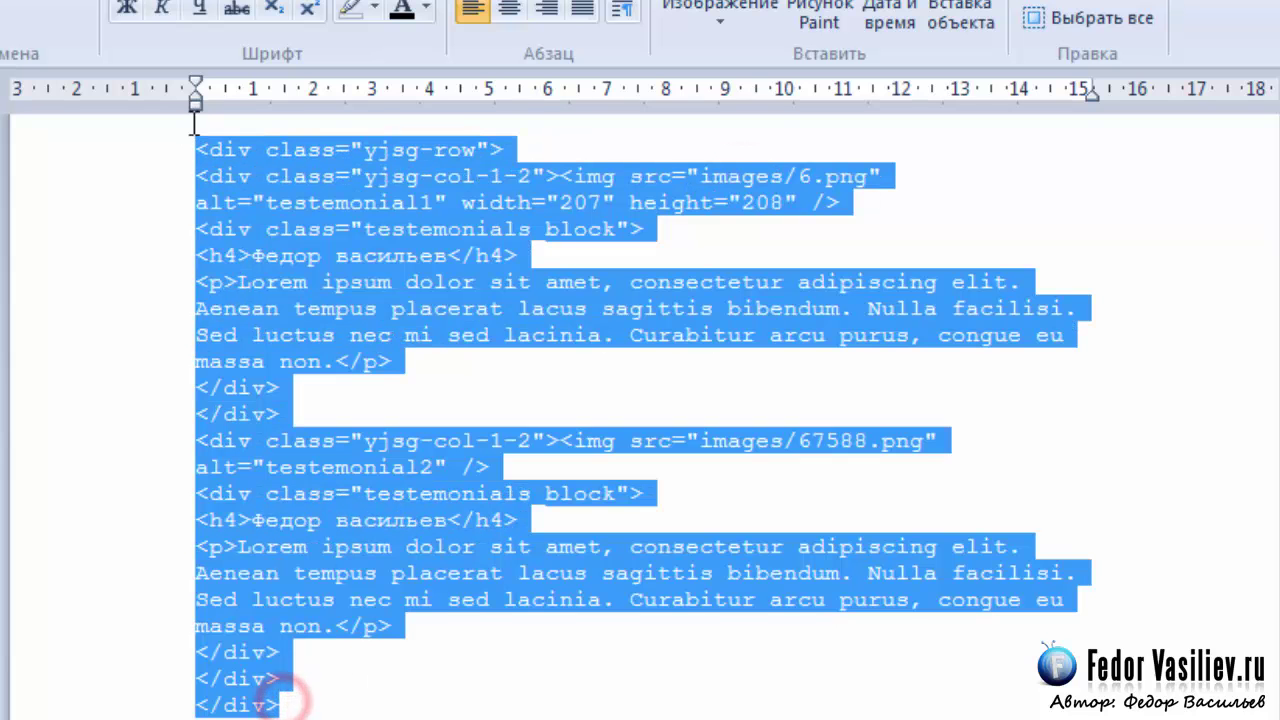
click(227, 176)
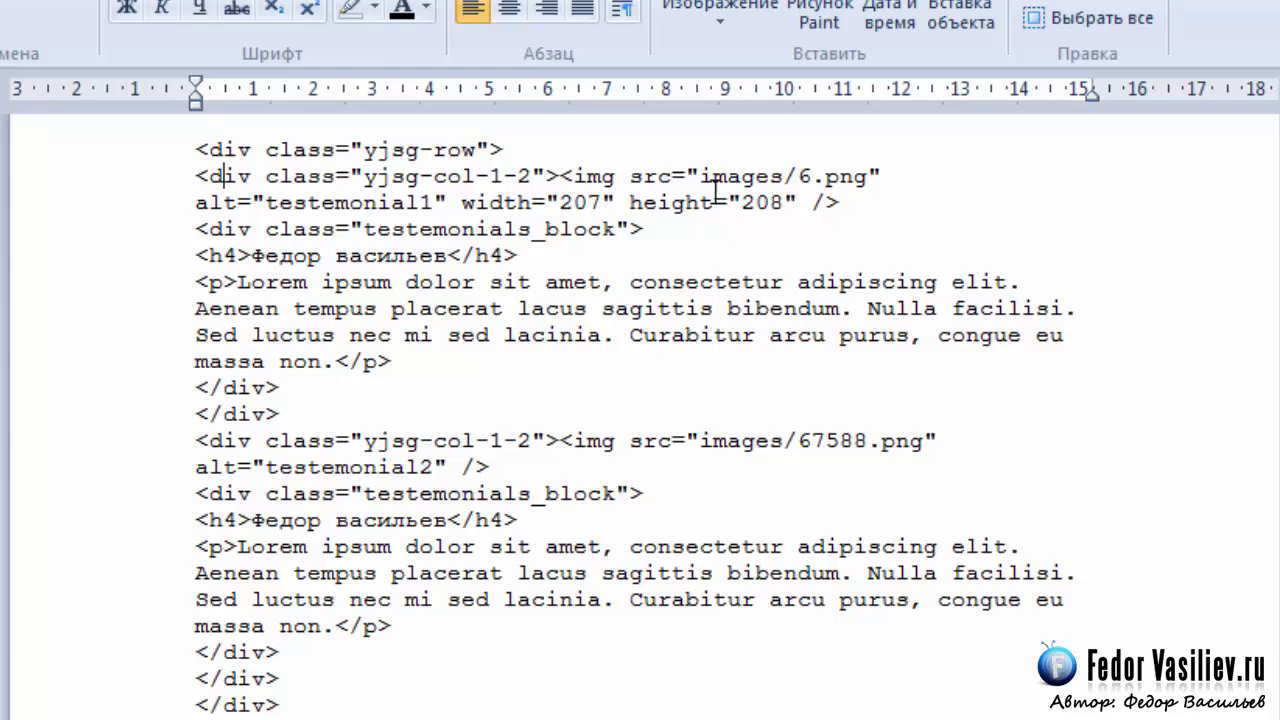
mouse_move(703, 177)
mouse_down()
mouse_move(868, 177)
mouse_move(692, 180)
mouse_up()
click(800, 177)
click(773, 177)
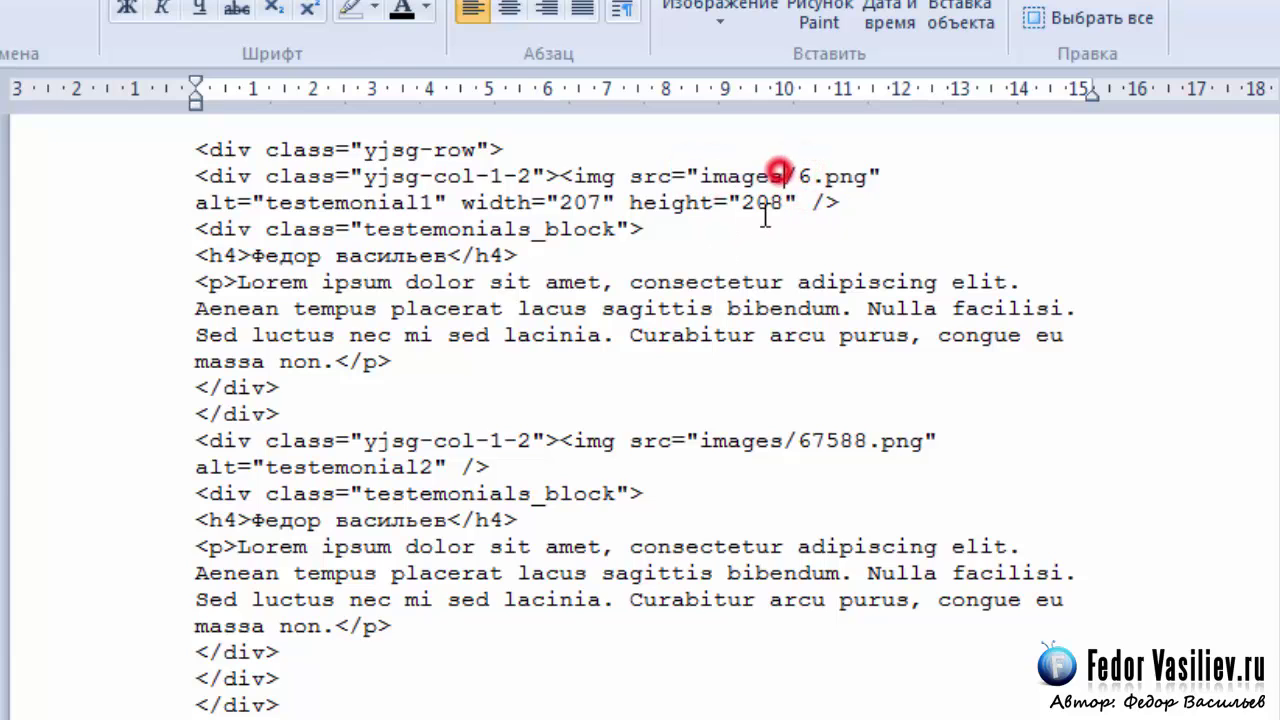
drag(560, 177, 871, 177)
click(752, 177)
double_click(702, 180)
click(766, 177)
double_click(727, 178)
click(777, 177)
drag(803, 177, 875, 175)
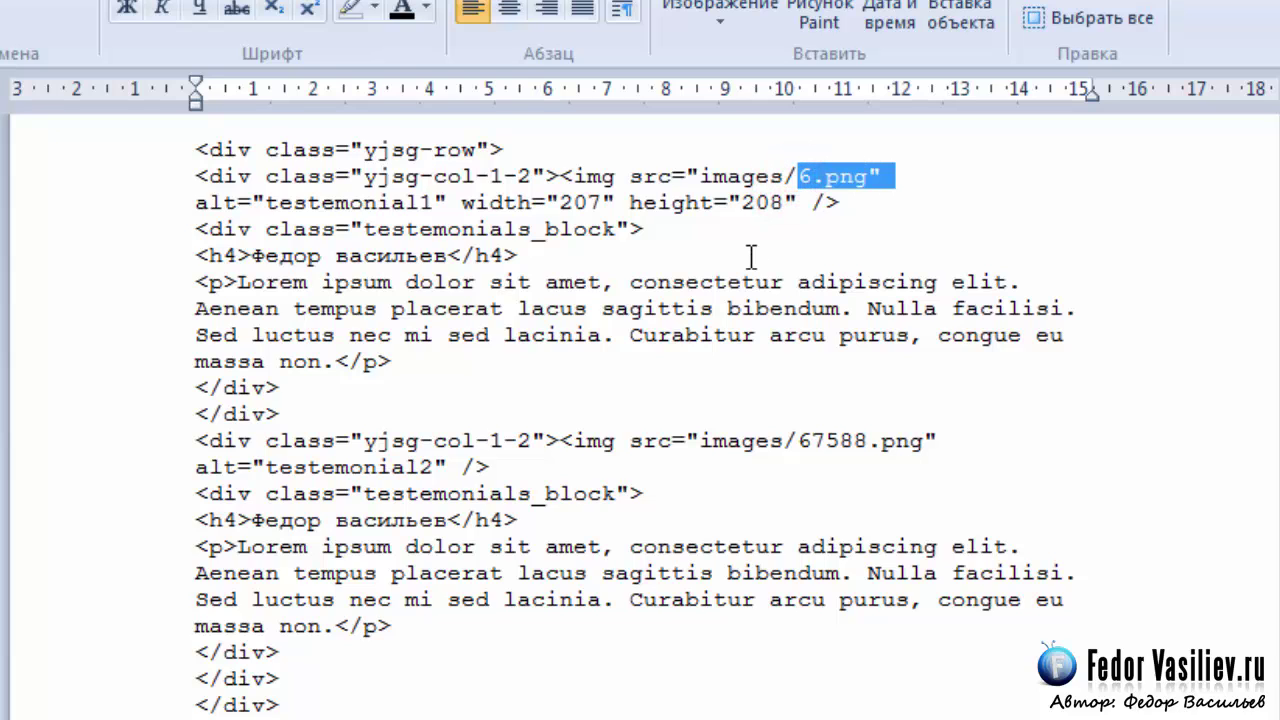
click(643, 202)
drag(467, 202, 850, 202)
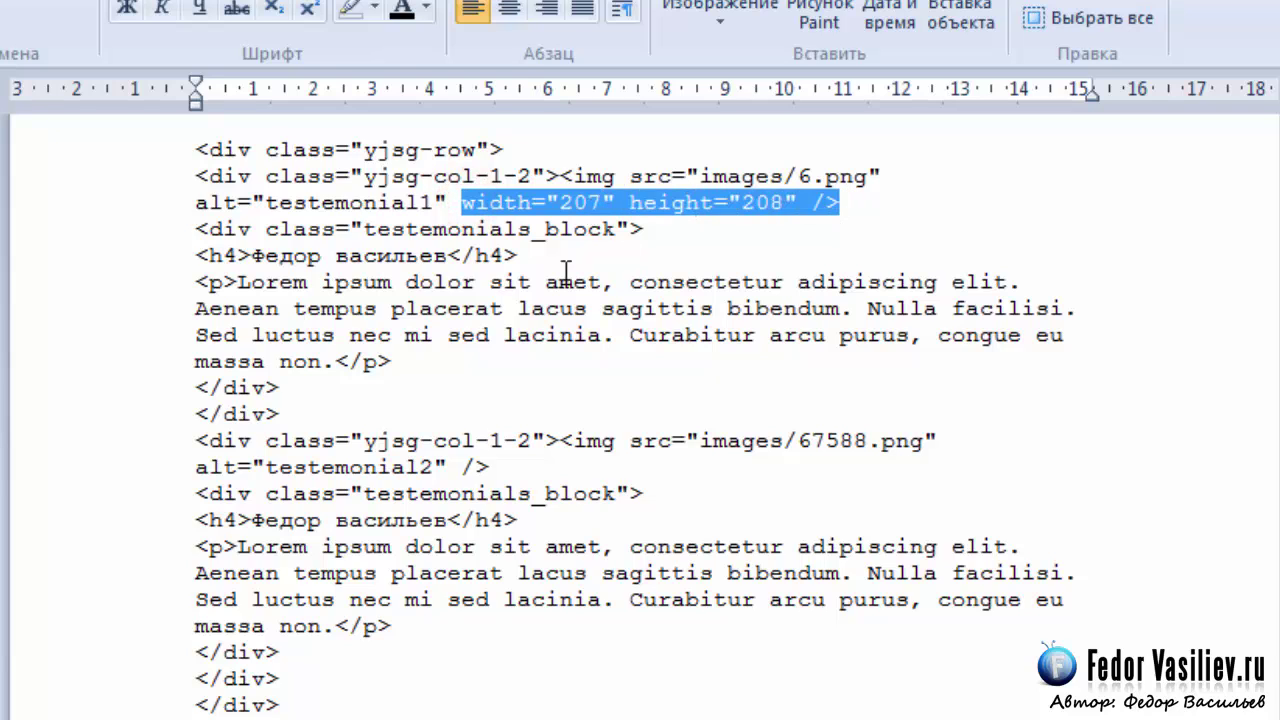
Examine the first testimonial's h4 name heading, review paragraph and closing div tags in the code
drag(531, 256, 197, 258)
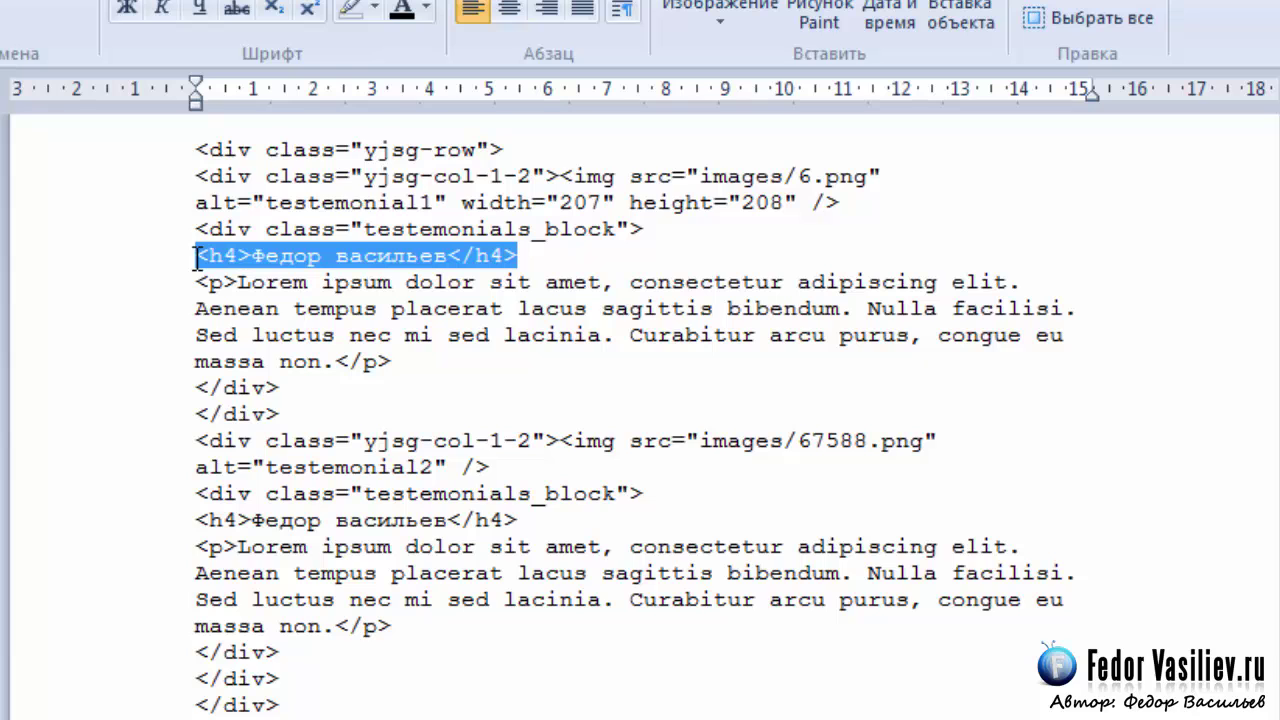
drag(241, 283, 330, 362)
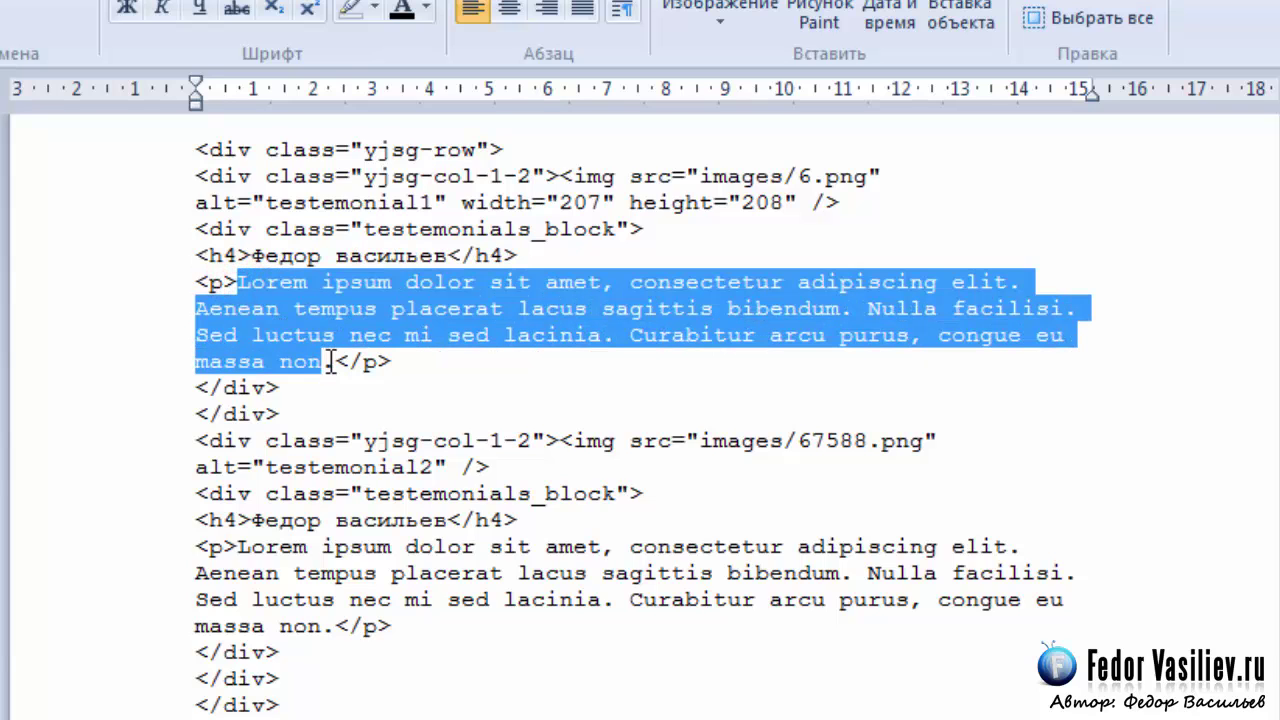
click(308, 260)
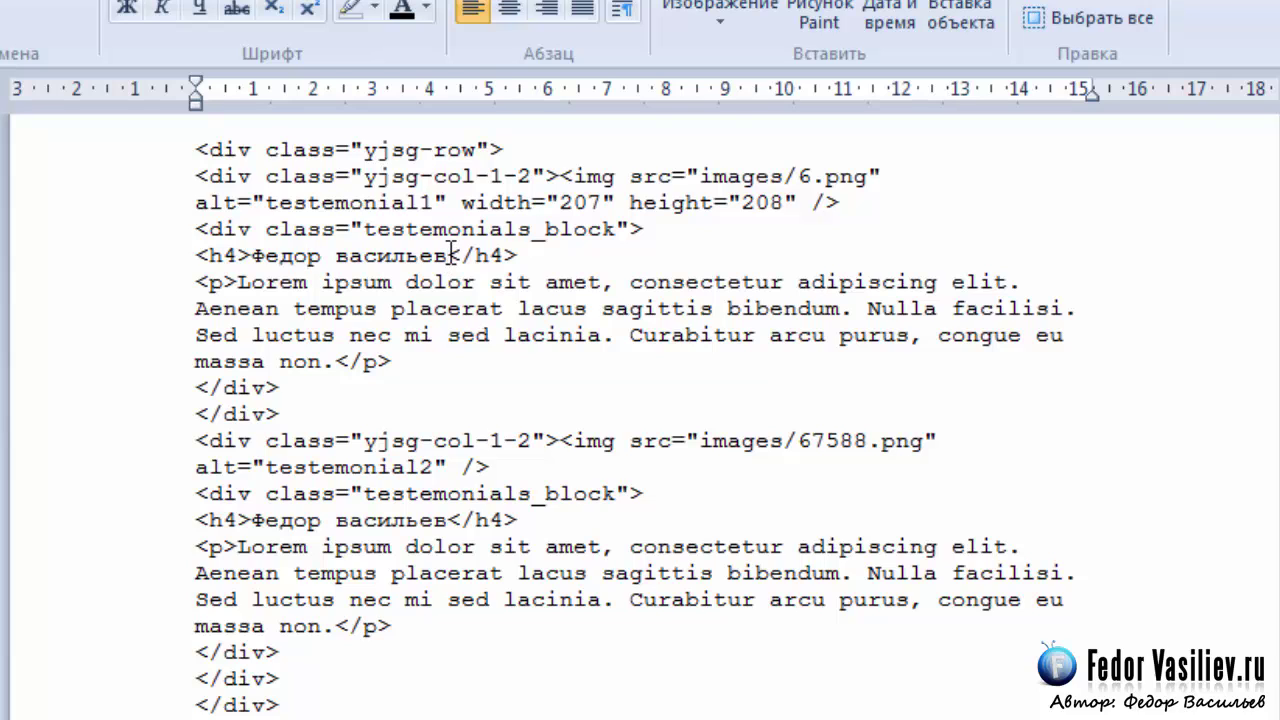
drag(452, 257, 252, 258)
click(450, 258)
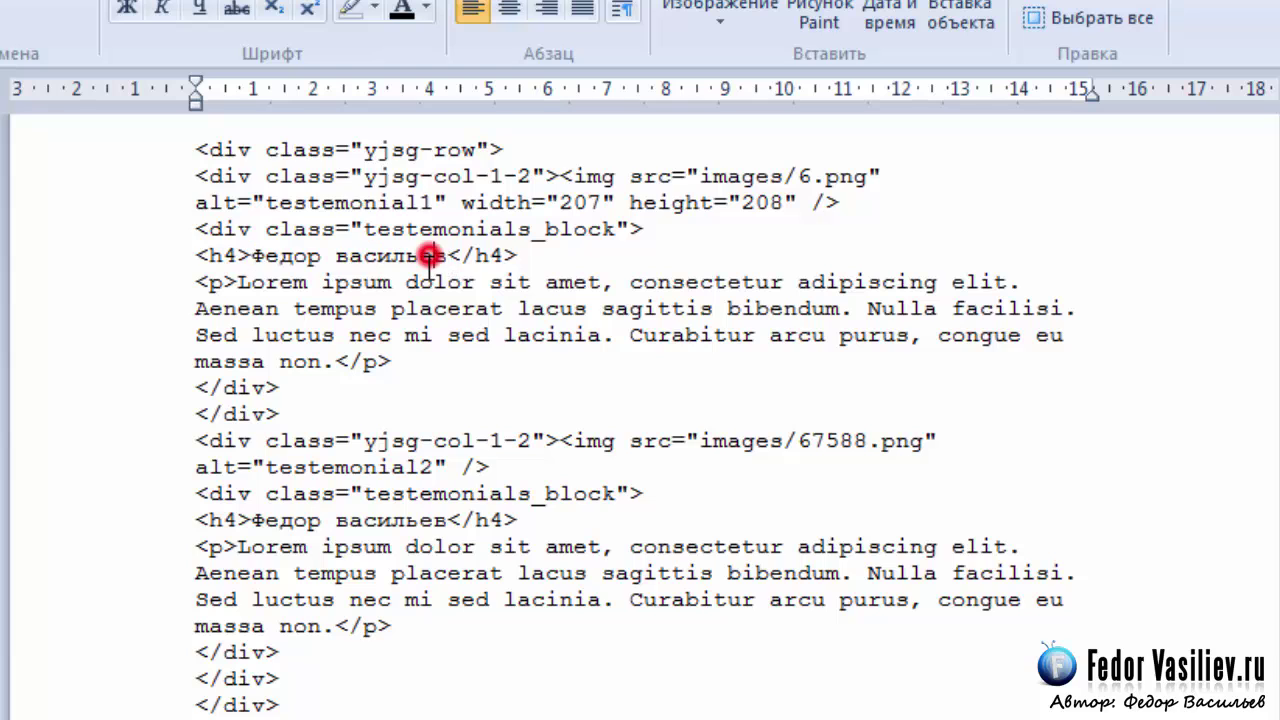
drag(444, 257, 325, 365)
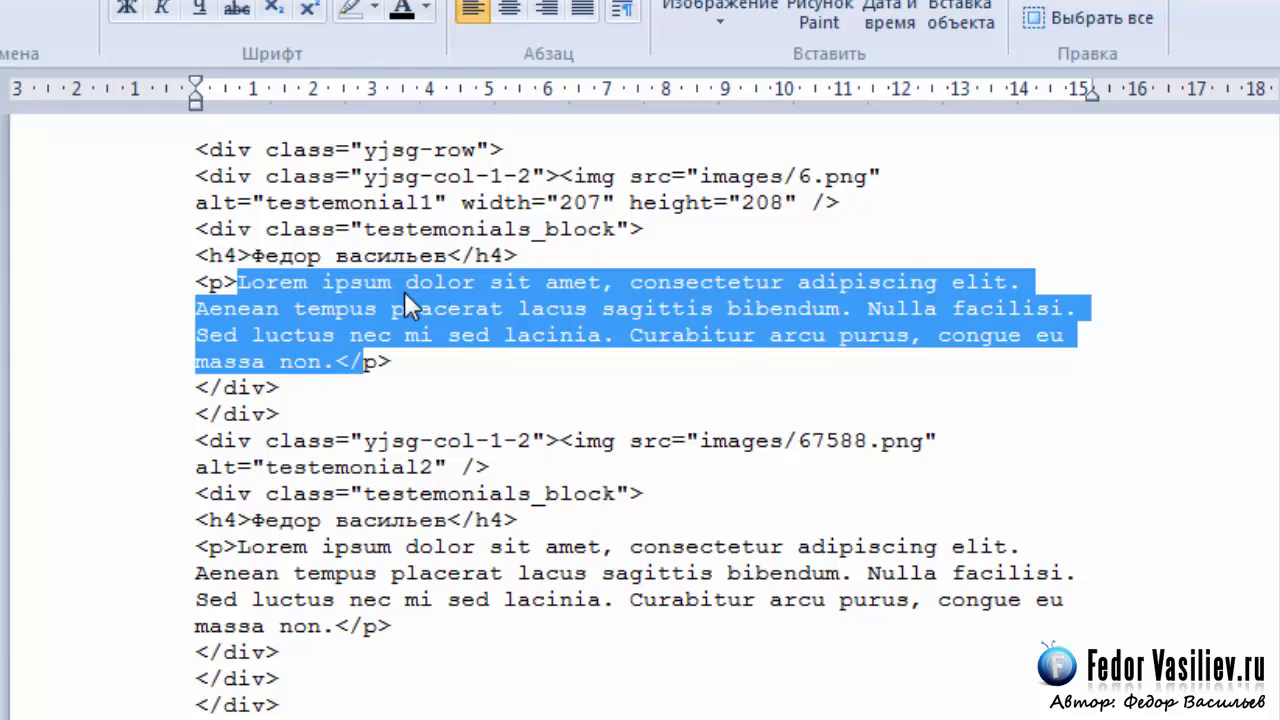
drag(280, 414, 196, 388)
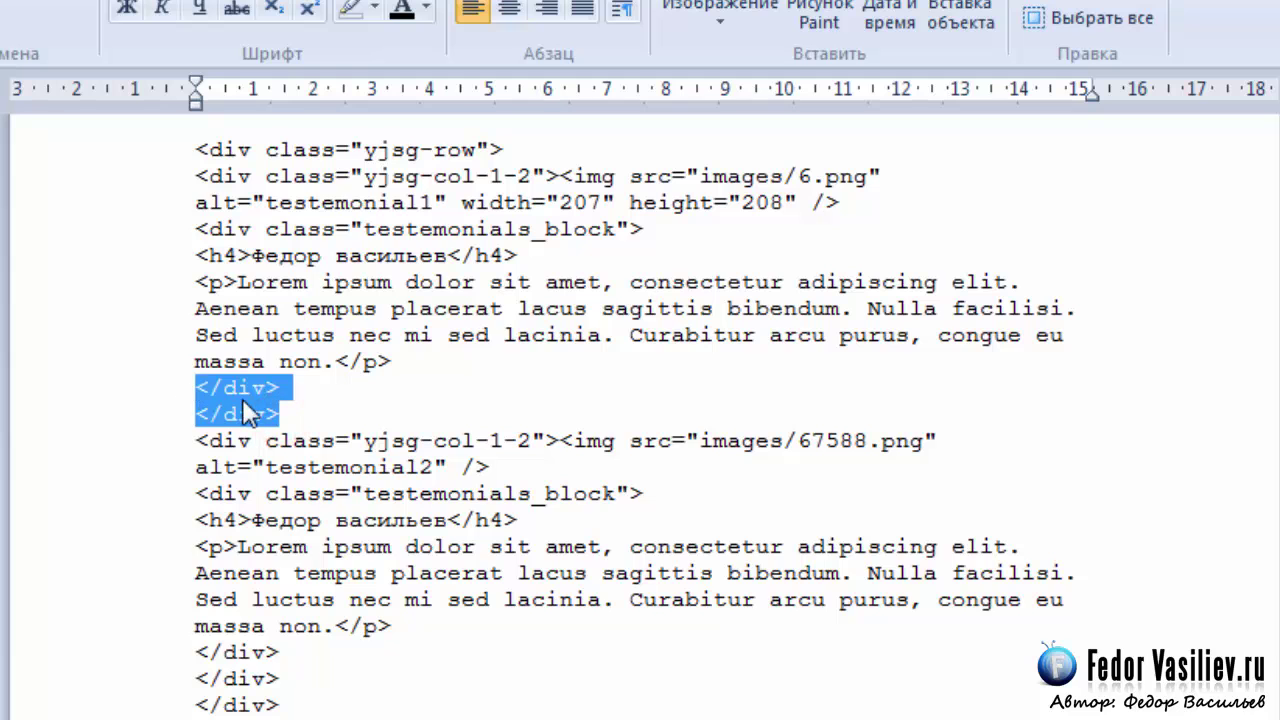
Examine the extent of the first and second testimonial blocks and the second testimonial's h4 name heading
drag(287, 413, 192, 152)
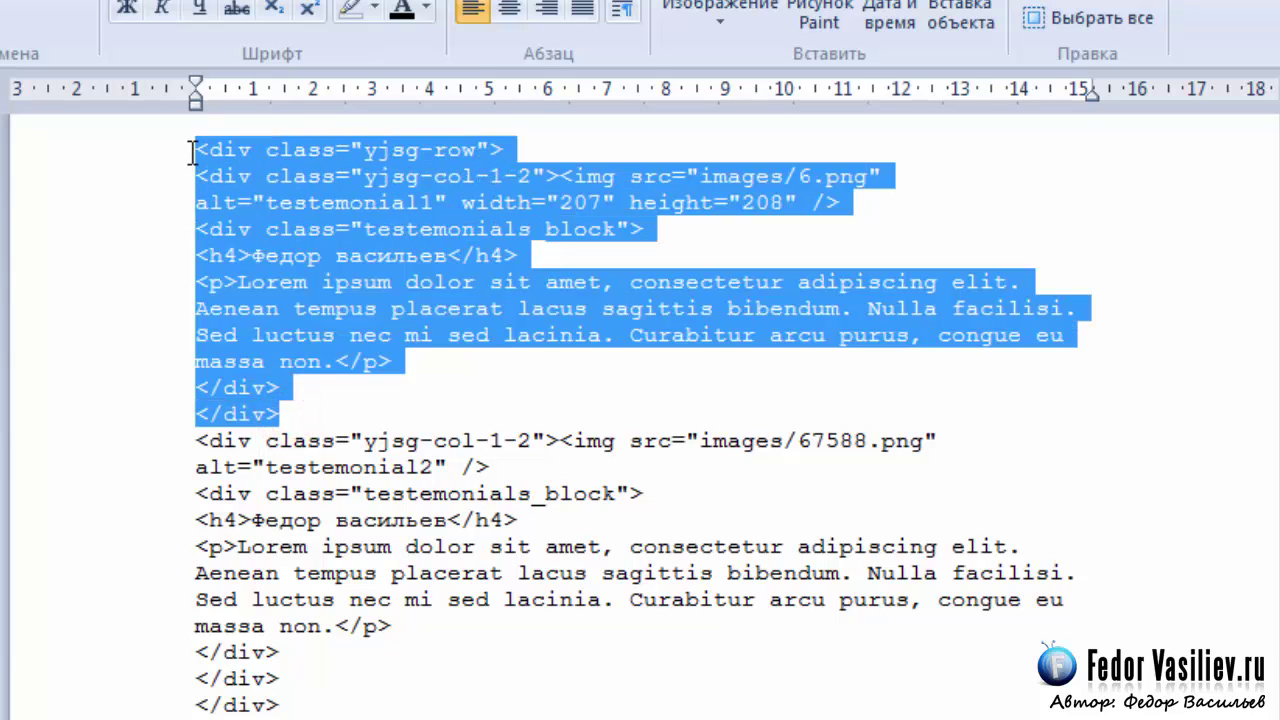
click(266, 441)
drag(196, 441, 824, 705)
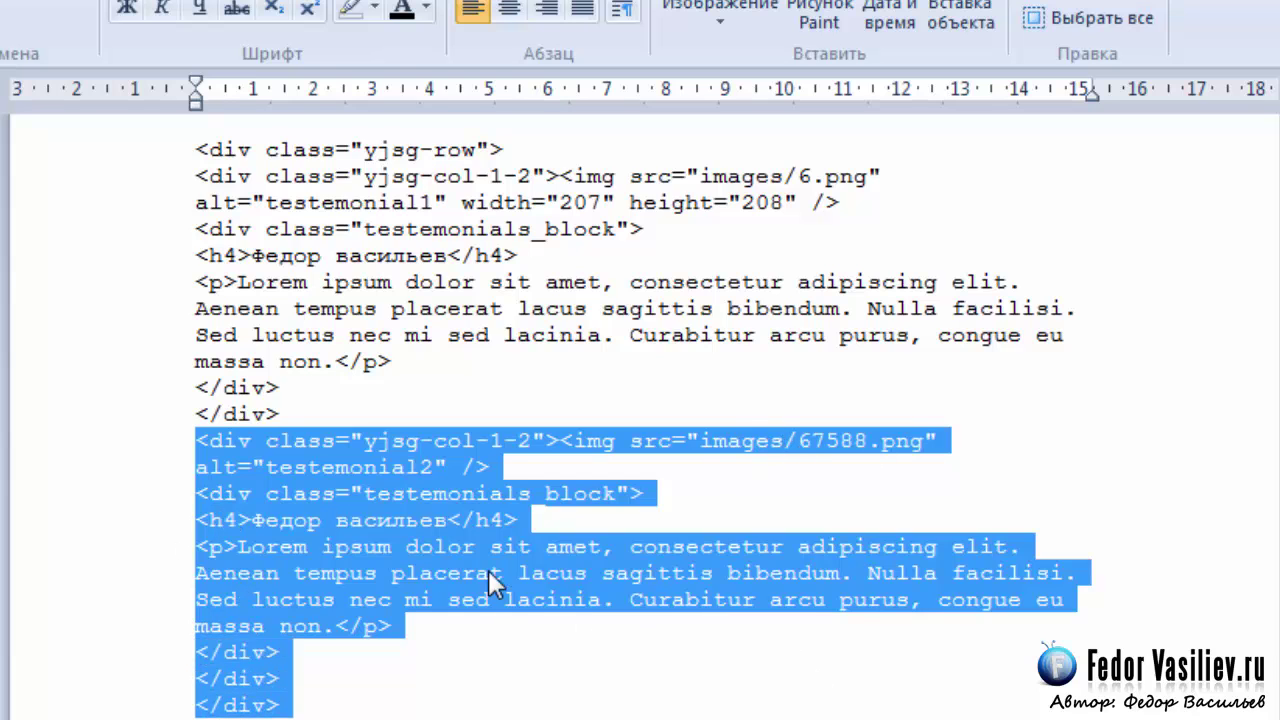
click(342, 522)
drag(447, 520, 255, 520)
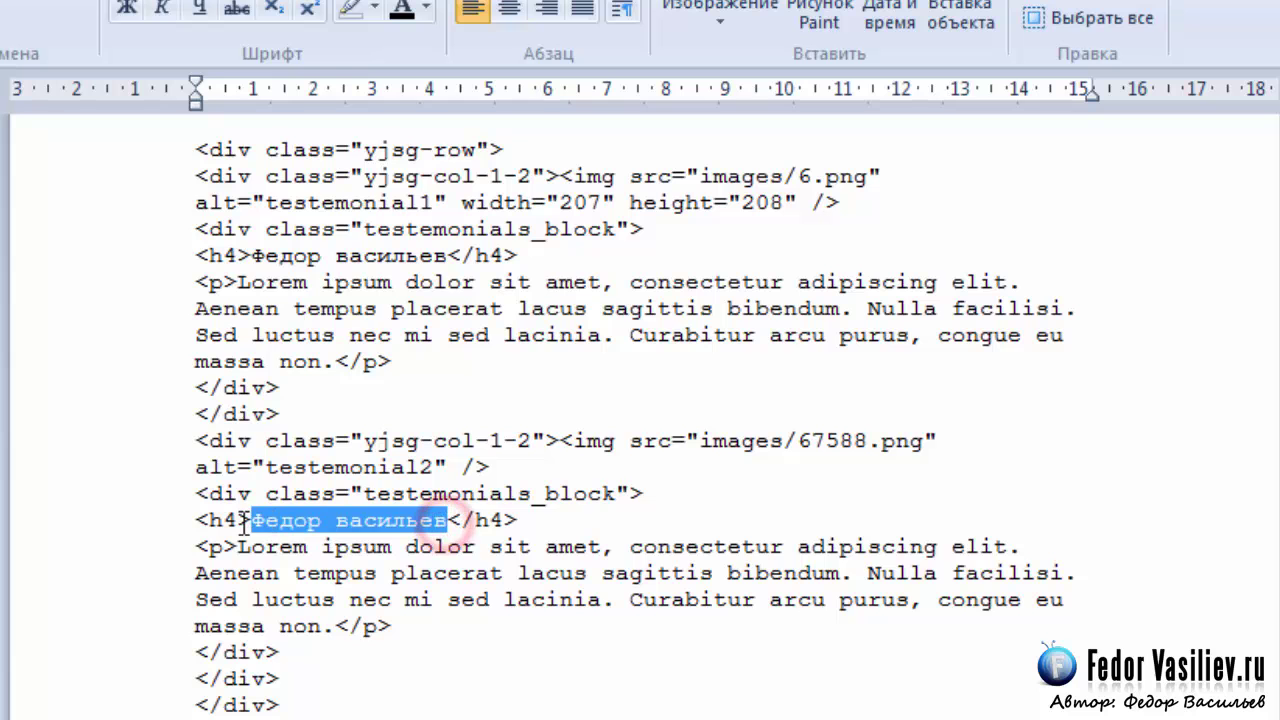
click(294, 704)
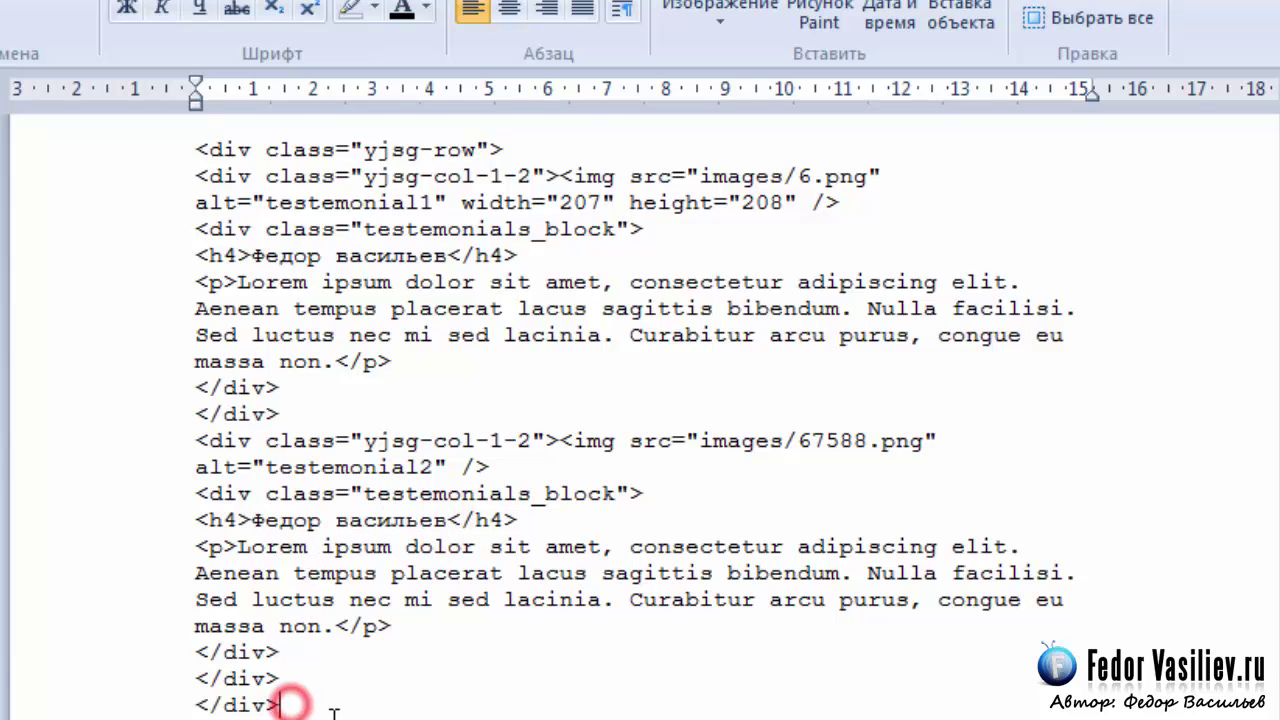
Copy the complete code for both testimonials from код отзывы.txt and insert it as source code in the test site's slide1 module
drag(294, 704, 177, 137)
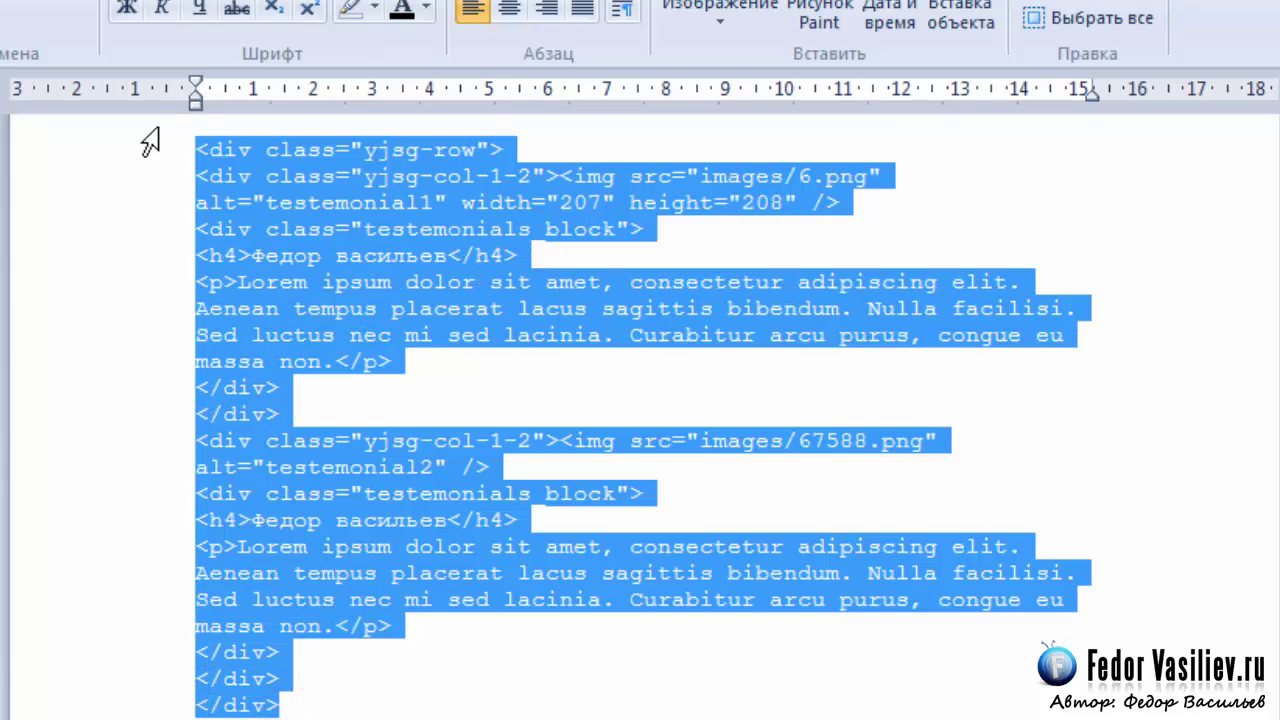
right_click(224, 175)
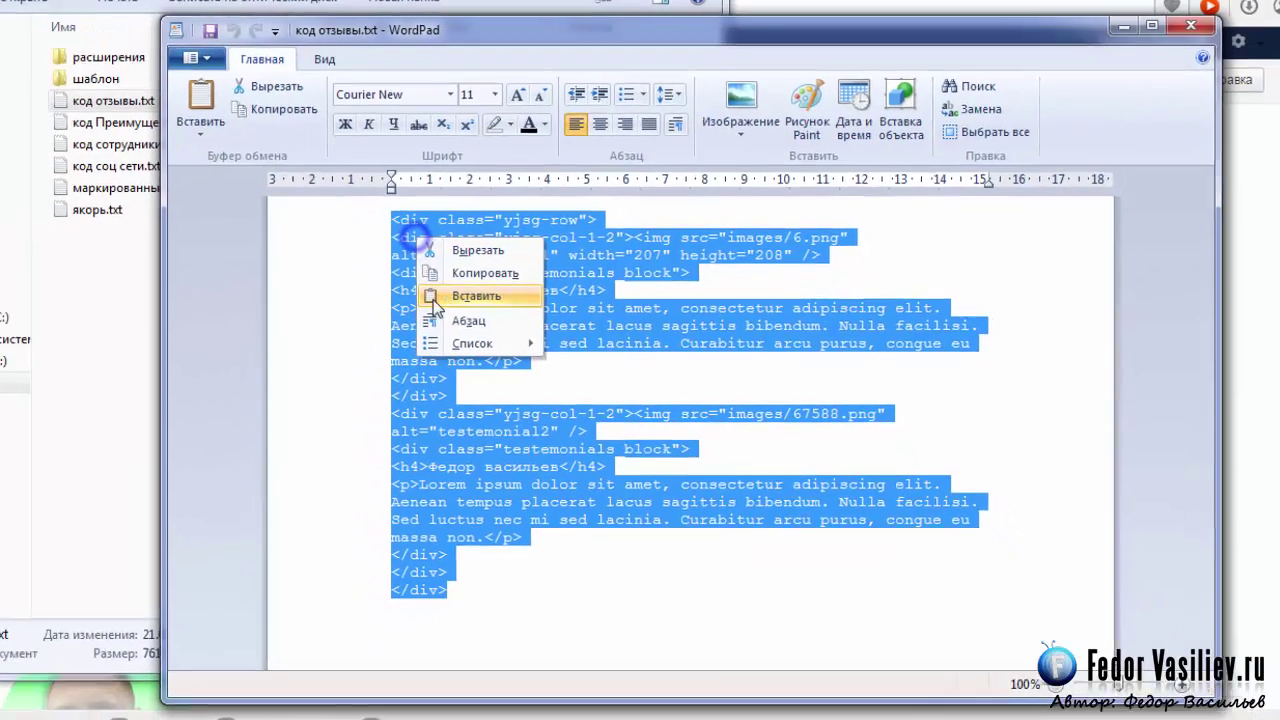
click(470, 273)
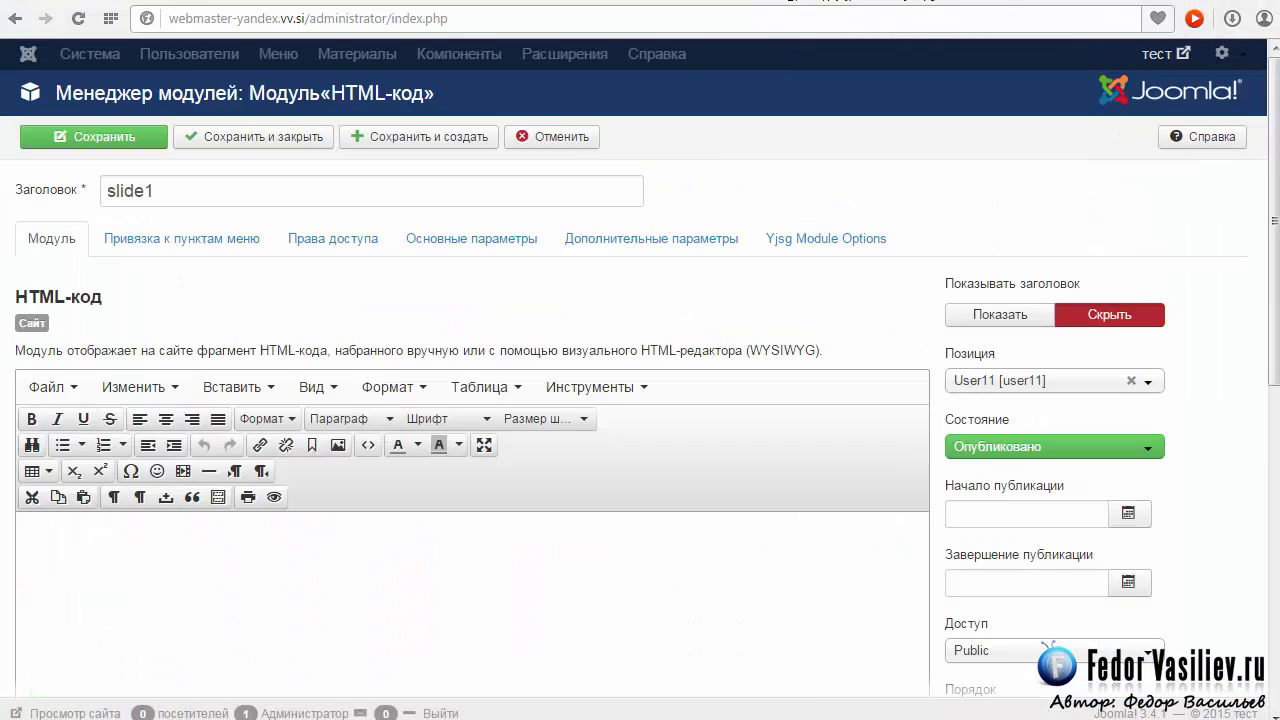
scroll(396, 285, down, 2)
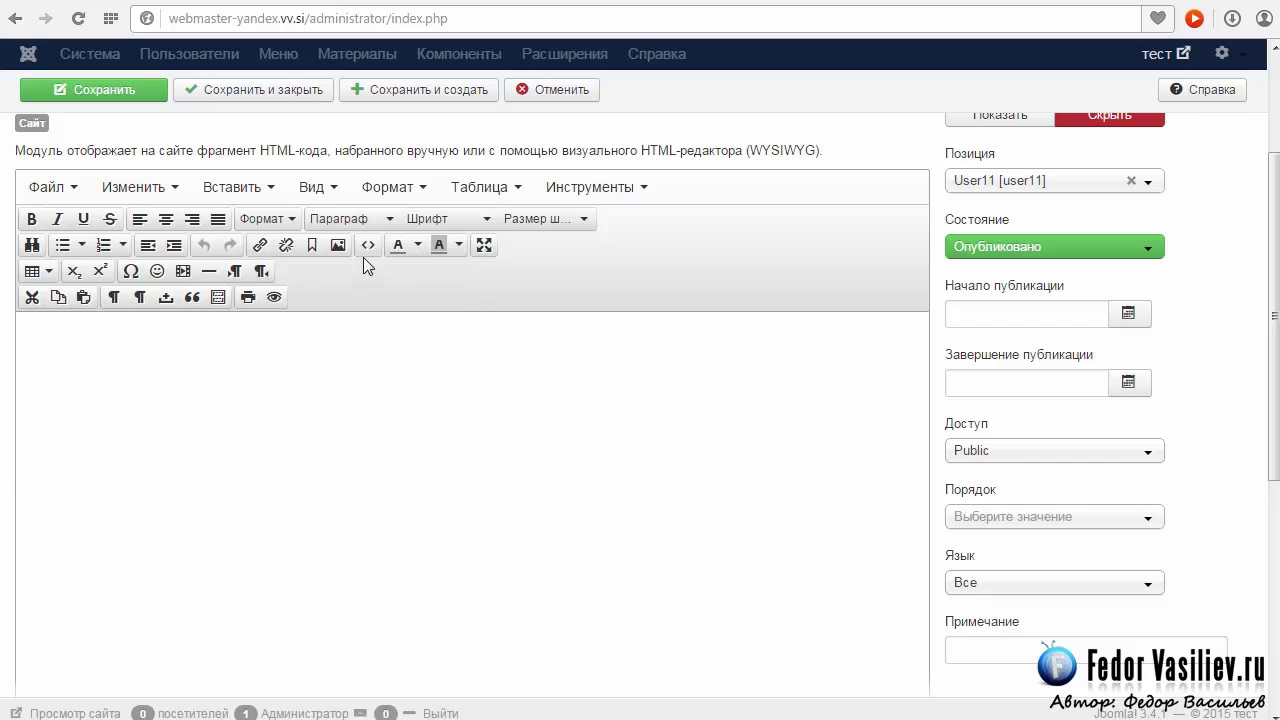
click(368, 250)
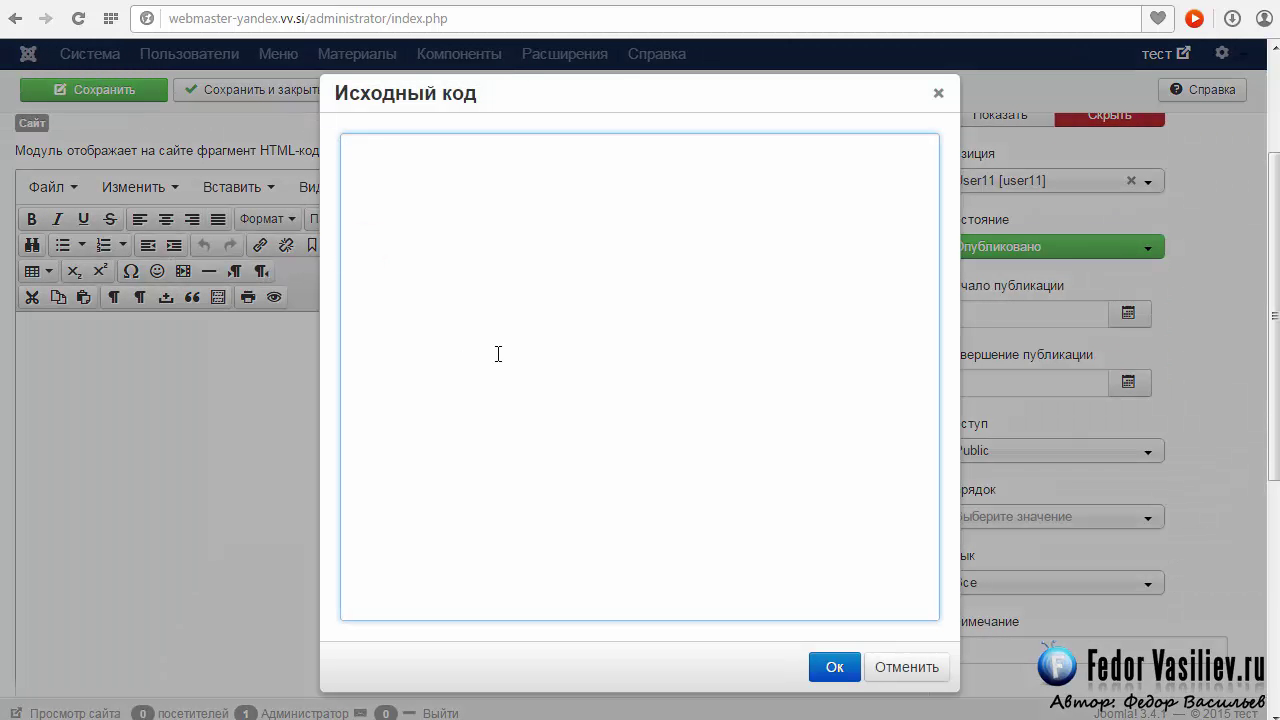
key(ctrl+v)
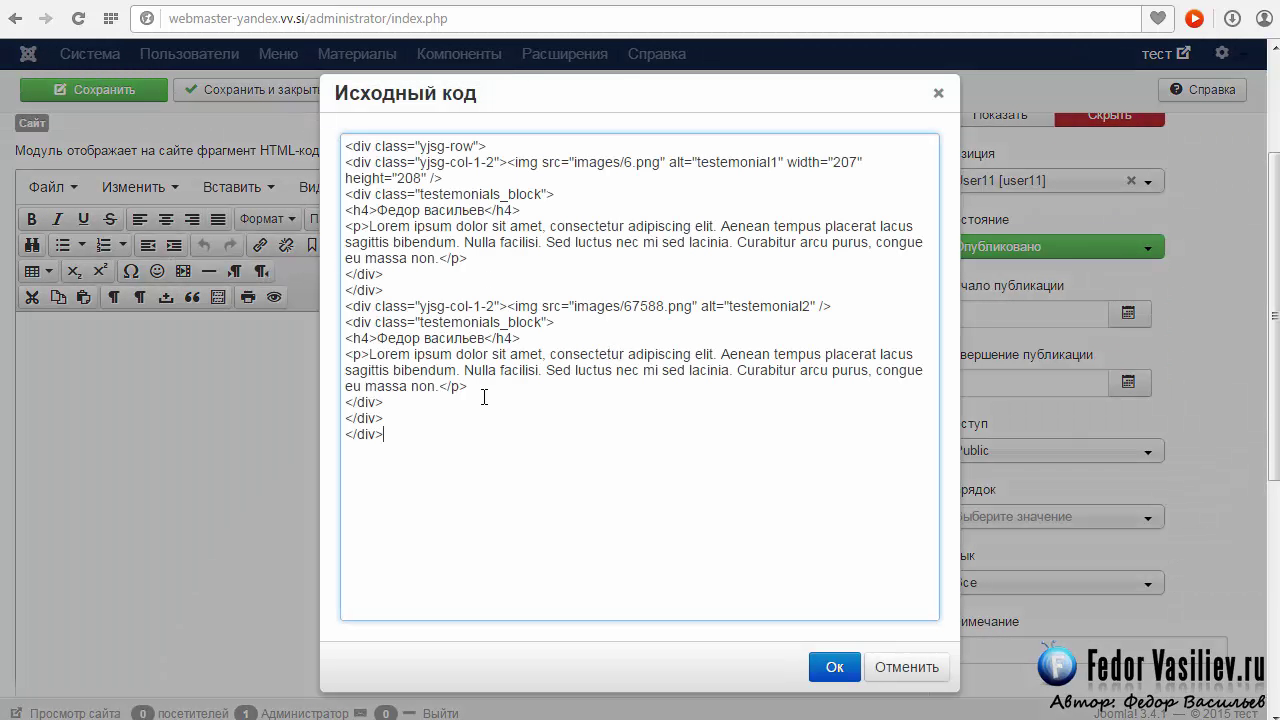
click(831, 668)
View the two inserted testimonials, examine the image folders and files in the image picker, and close it
click(114, 413)
click(254, 453)
scroll(120, 470, down, 5)
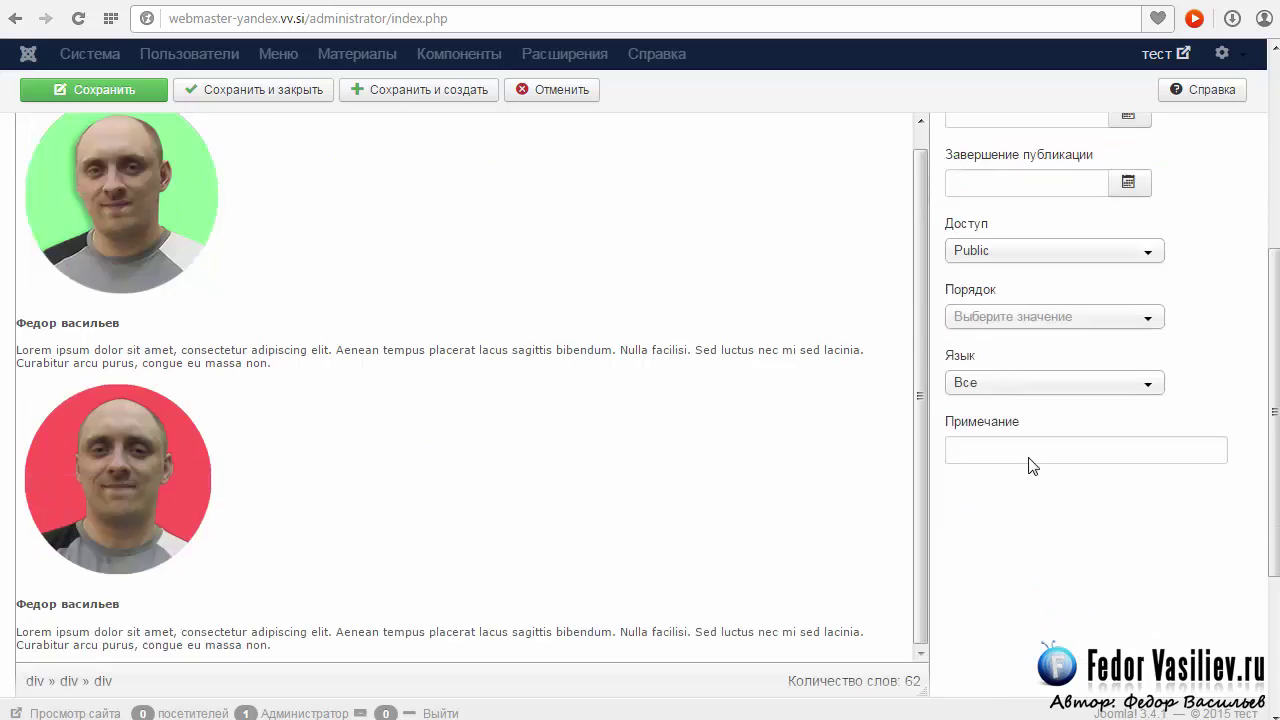
scroll(309, 606, down, 3)
click(306, 455)
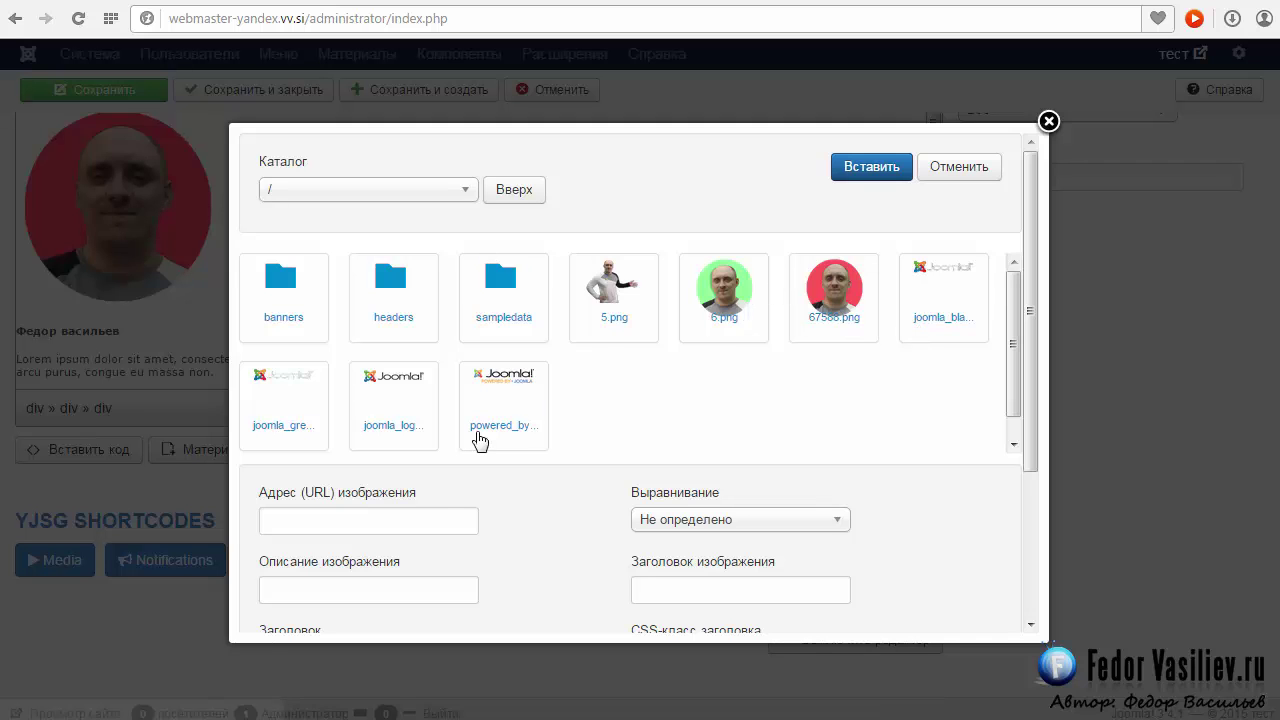
click(266, 320)
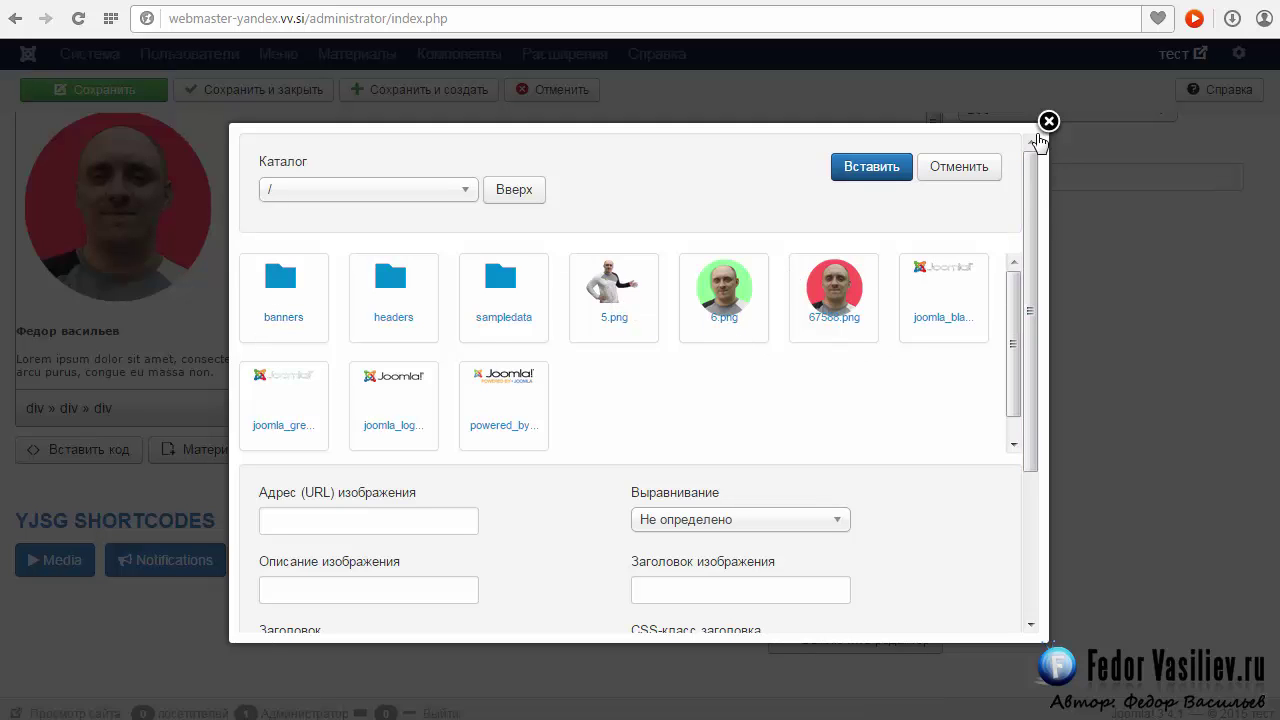
click(1048, 121)
Examine the first image's src attribute, images folder and file name 6.png in the module's source code, and close the code view
scroll(997, 323, up, 4)
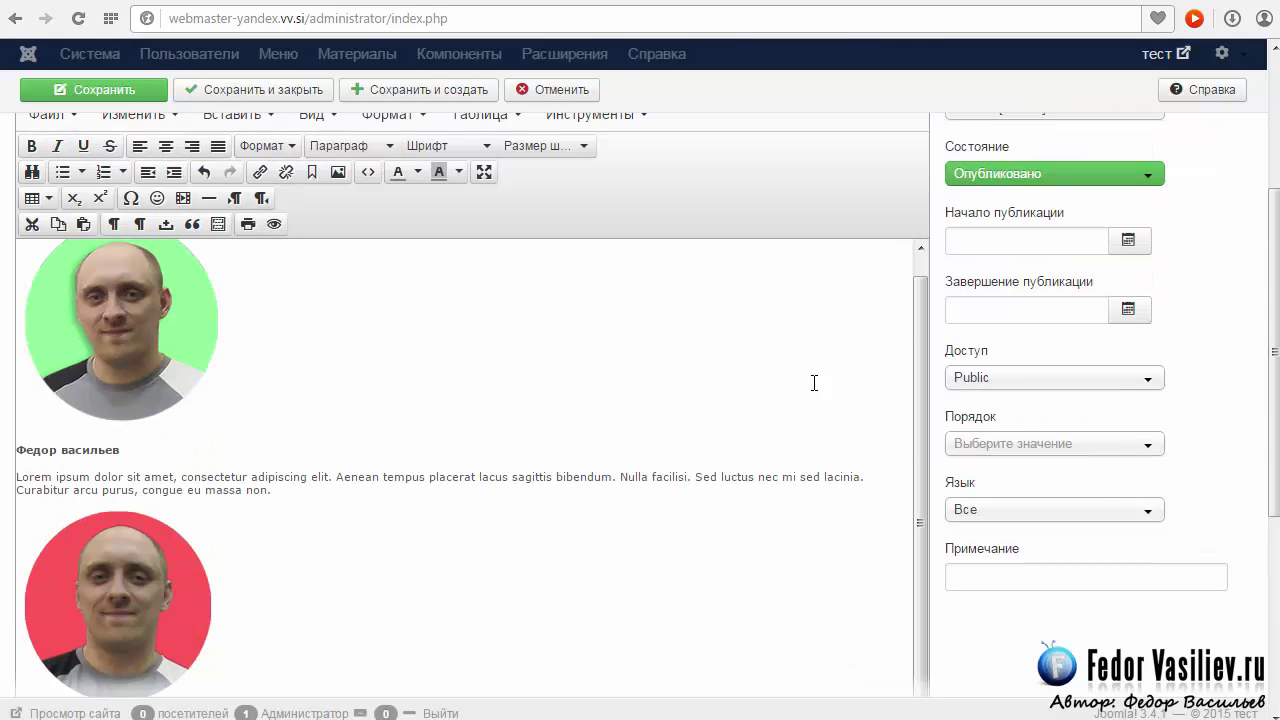
click(370, 176)
scroll(657, 517, up, 1)
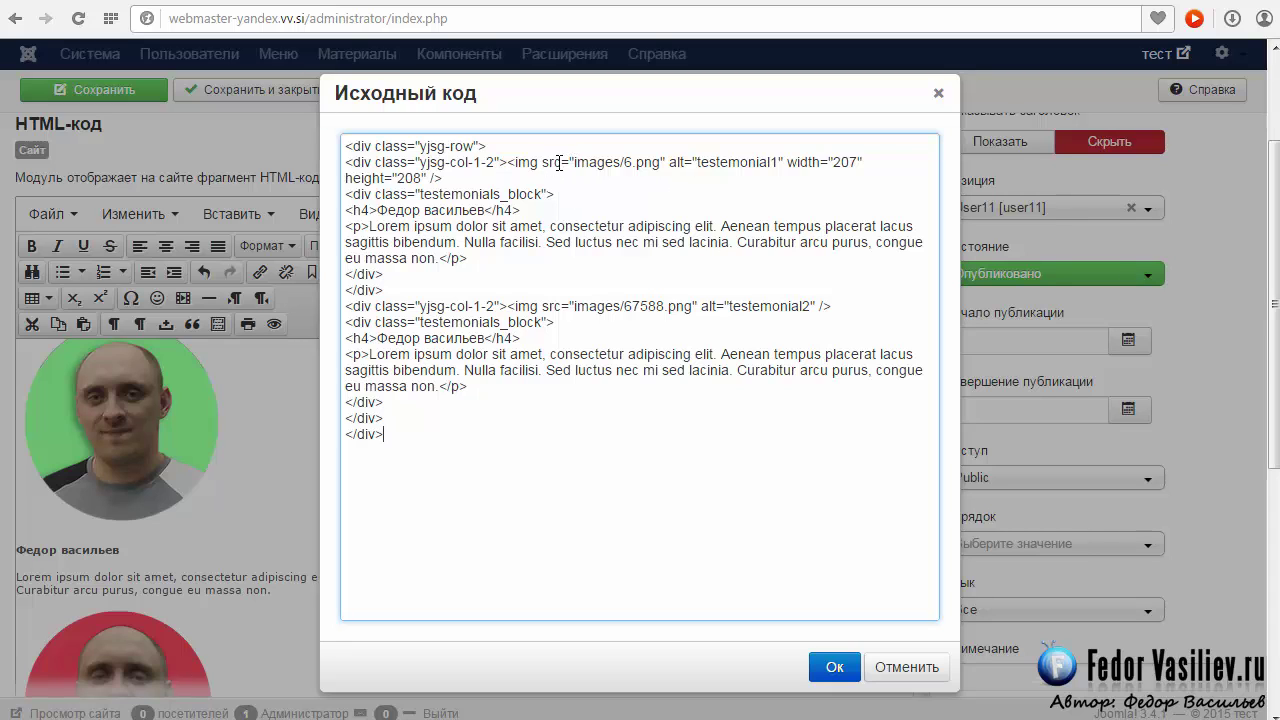
double_click(516, 162)
click(544, 162)
drag(576, 162, 613, 166)
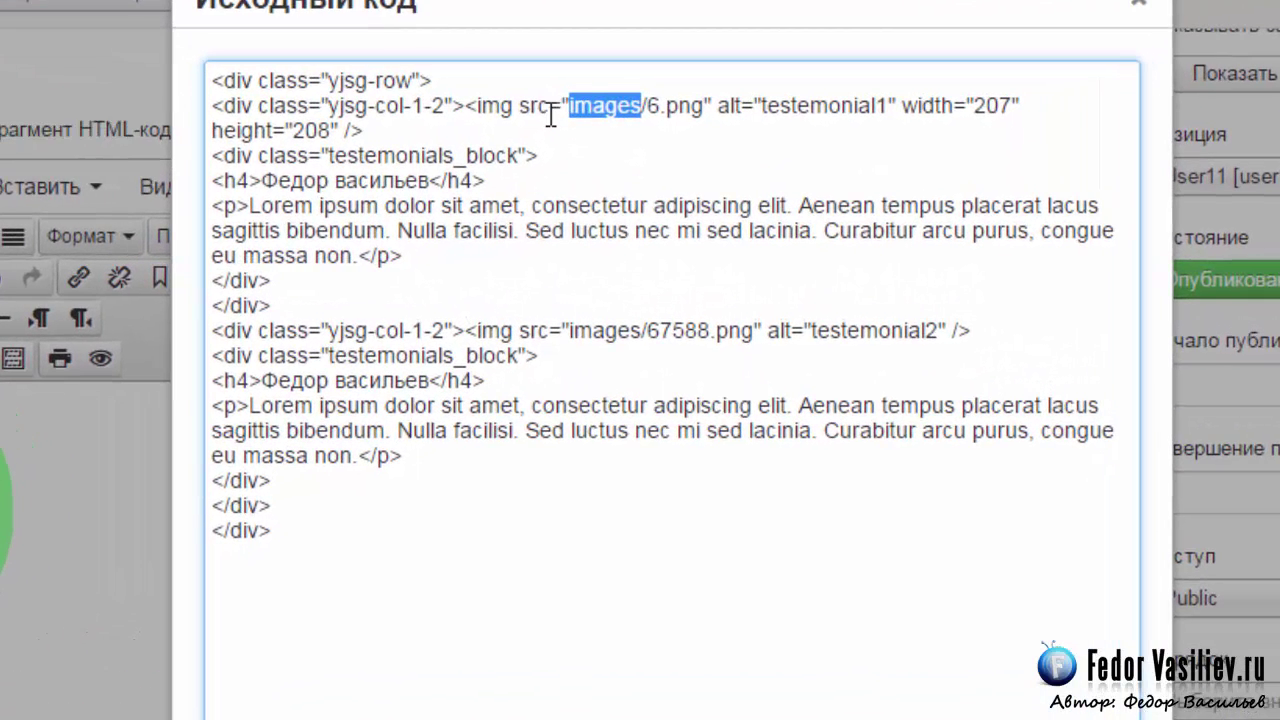
click(590, 118)
drag(645, 104, 704, 116)
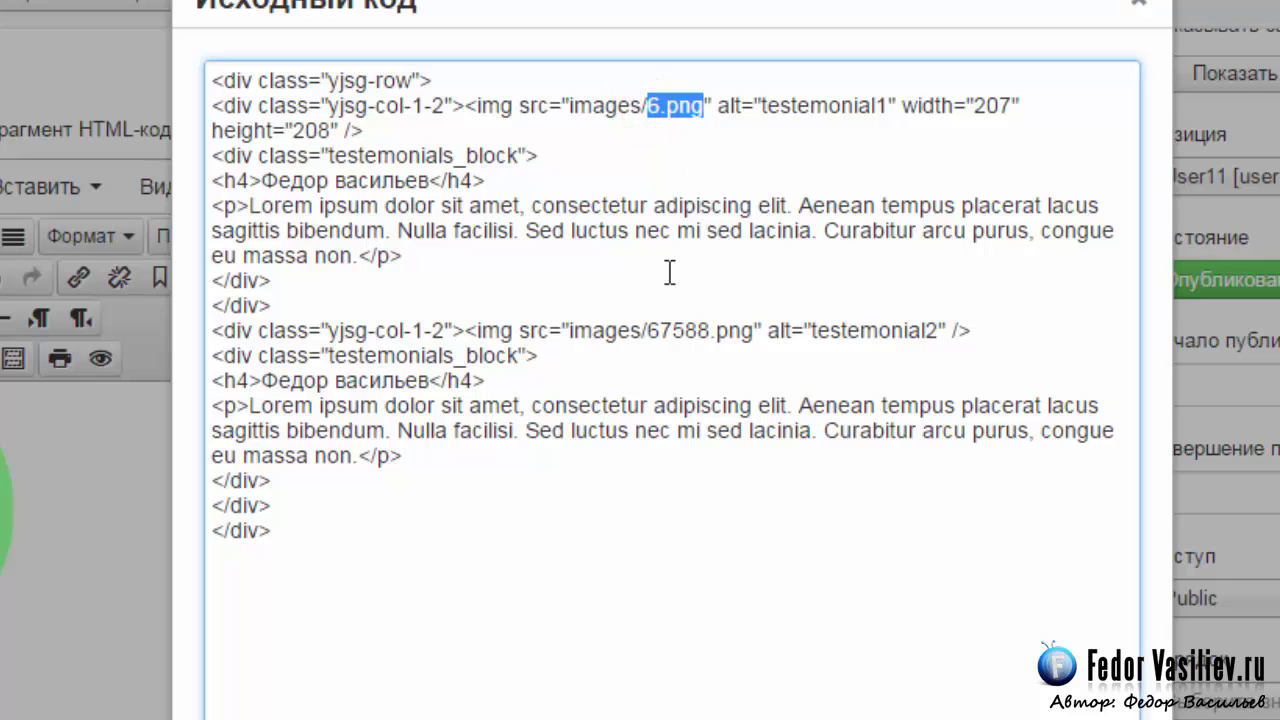
click(672, 104)
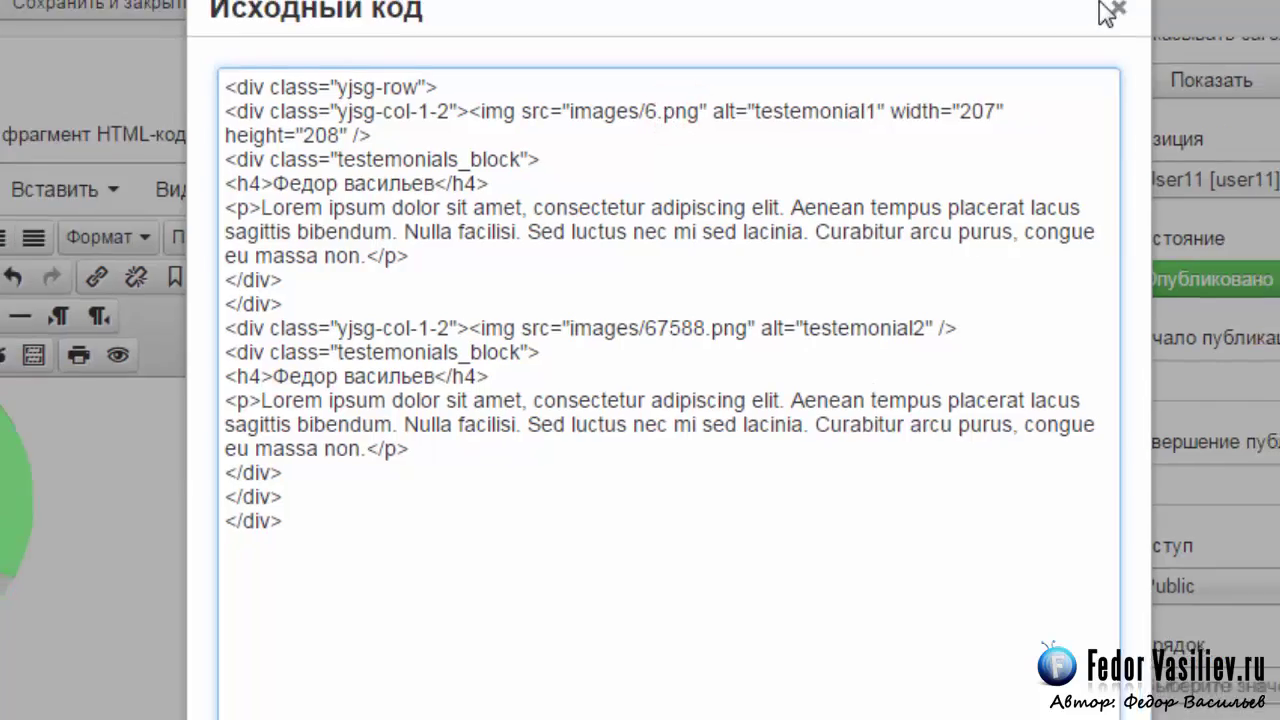
click(1137, 3)
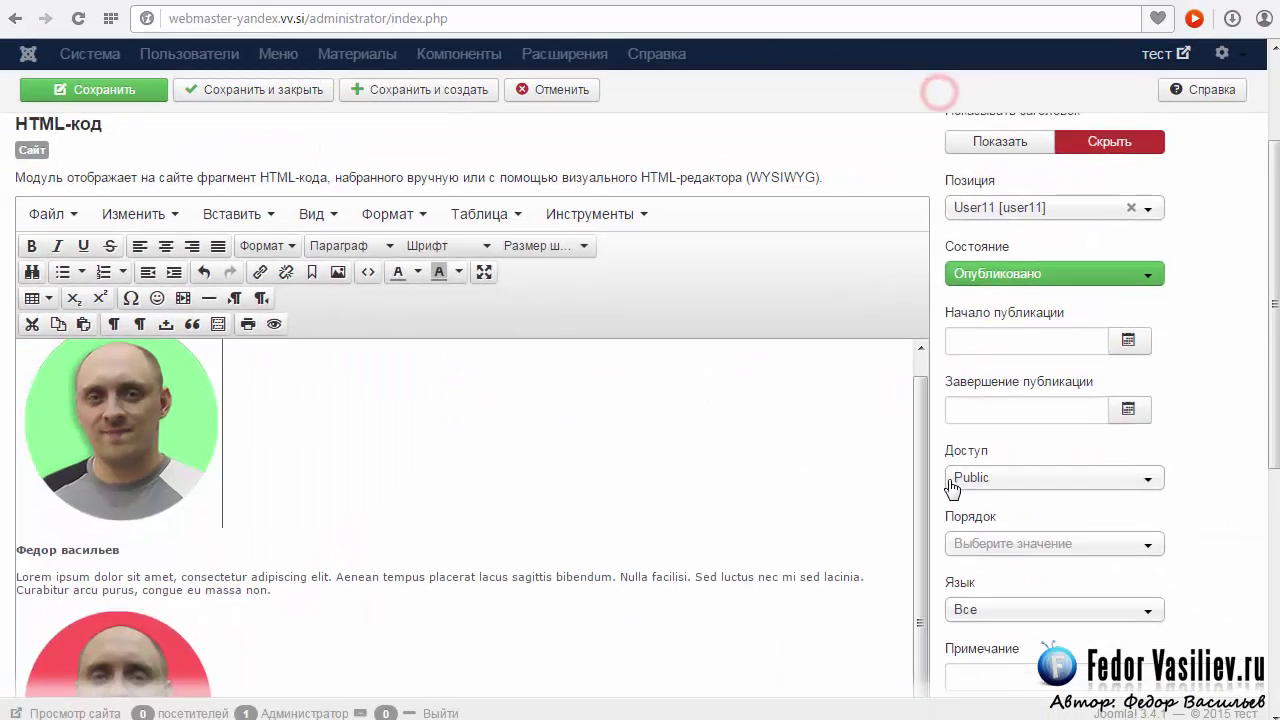
Open the banners folder in the image picker and select white.png
scroll(1035, 490, down, 4)
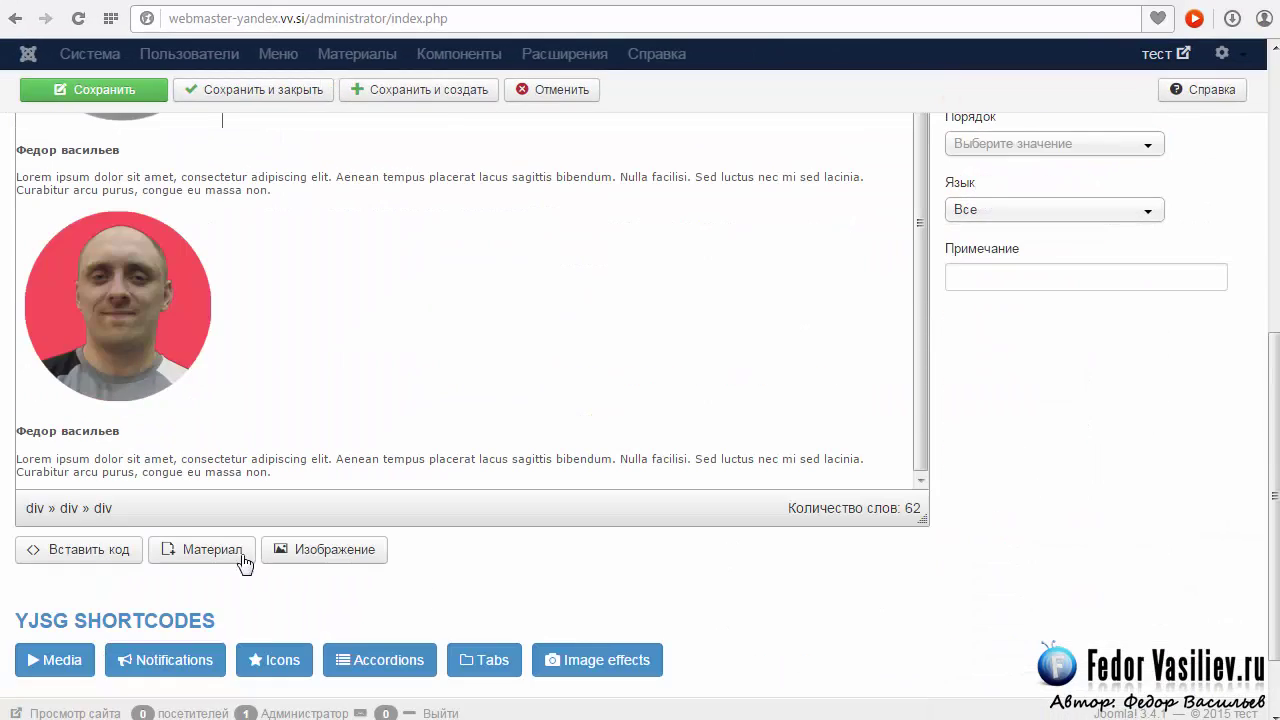
click(308, 549)
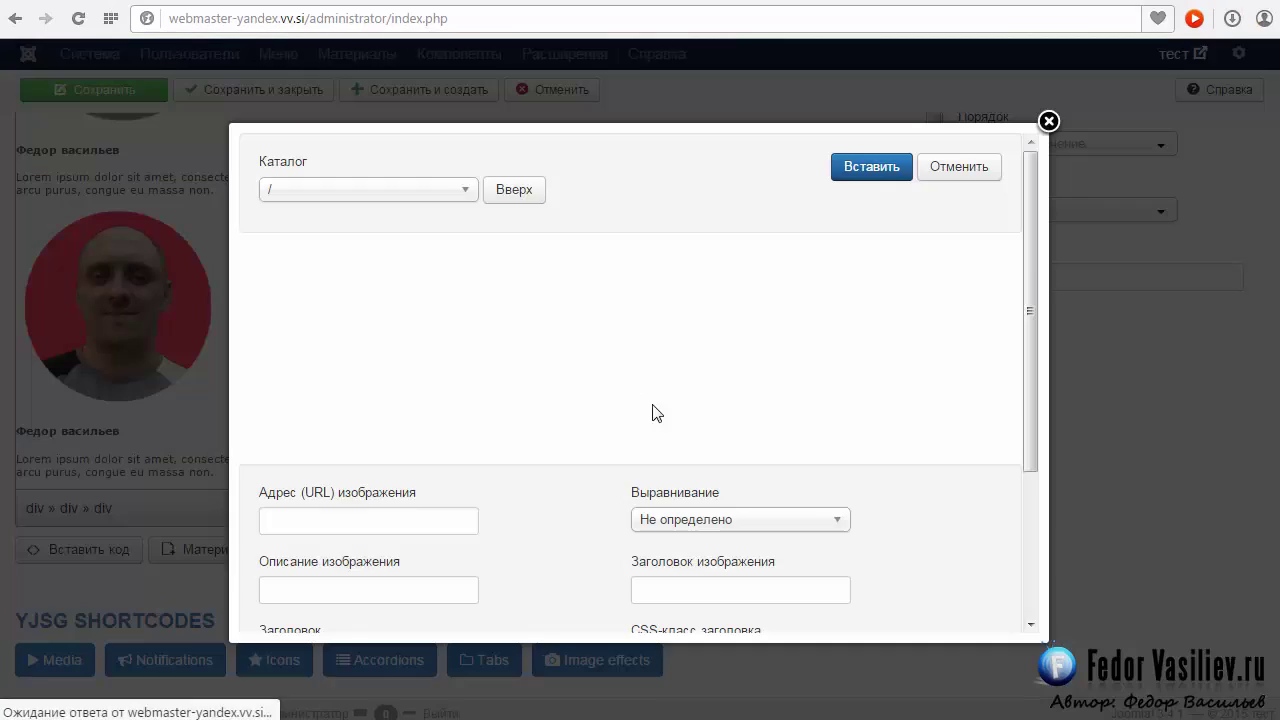
click(280, 288)
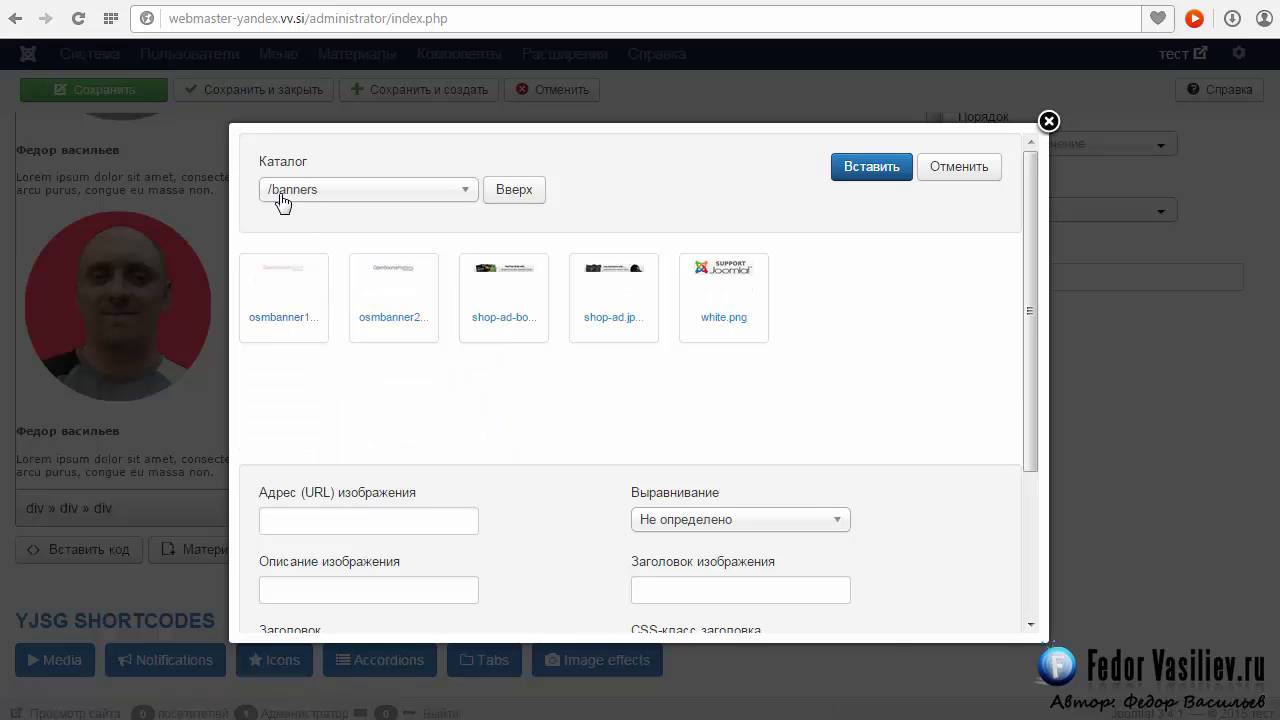
click(714, 324)
click(746, 321)
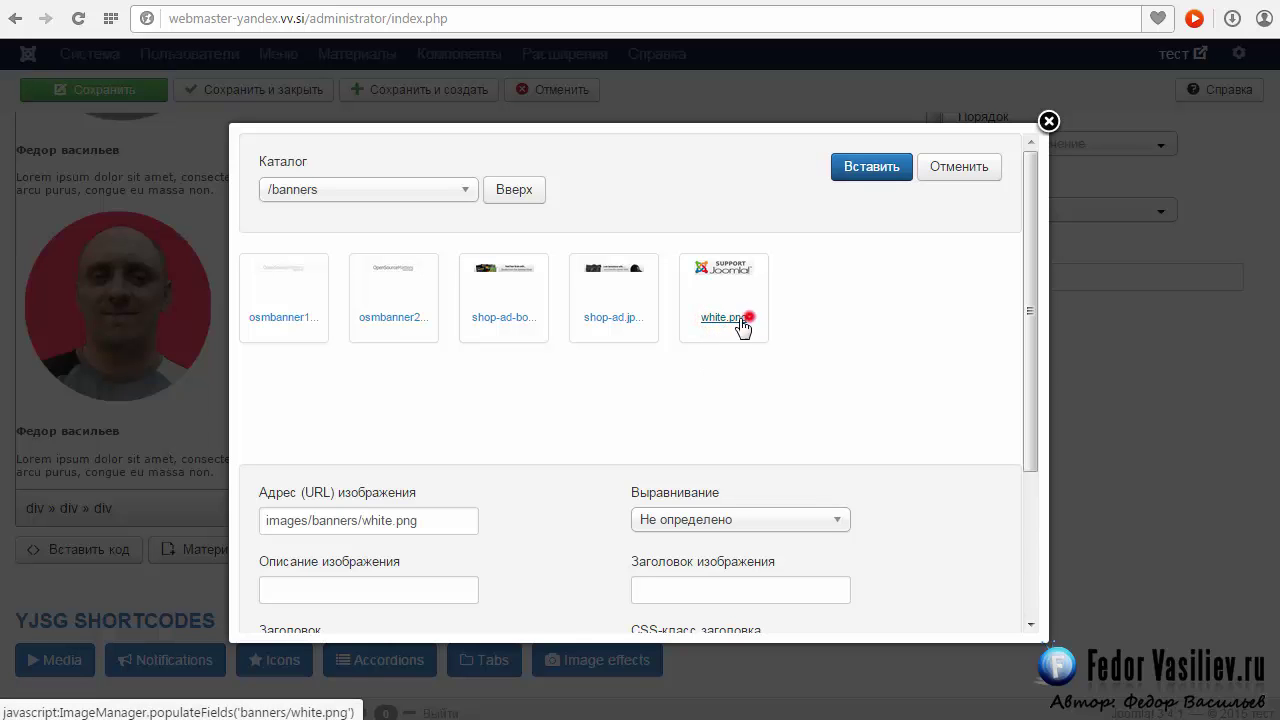
click(723, 269)
Copy the image address images/banners/white.png from the image picker and close it
drag(451, 521, 216, 536)
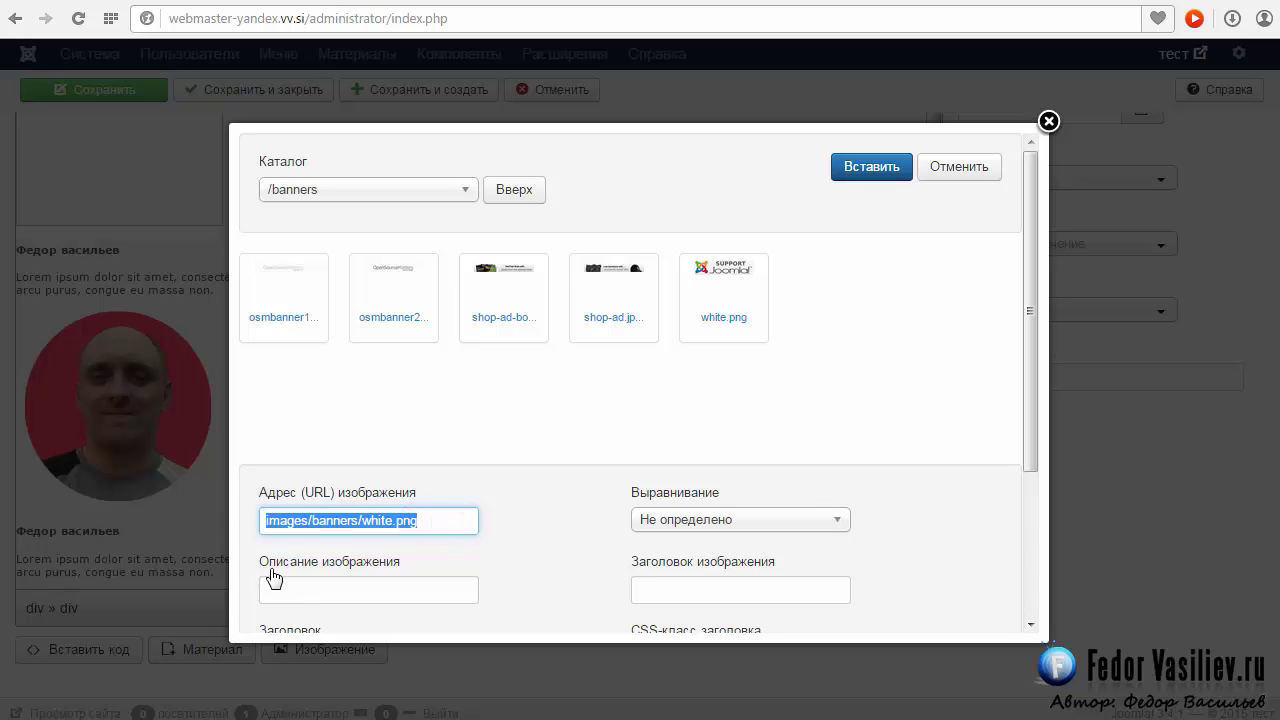
click(373, 524)
triple_click(425, 520)
right_click(300, 521)
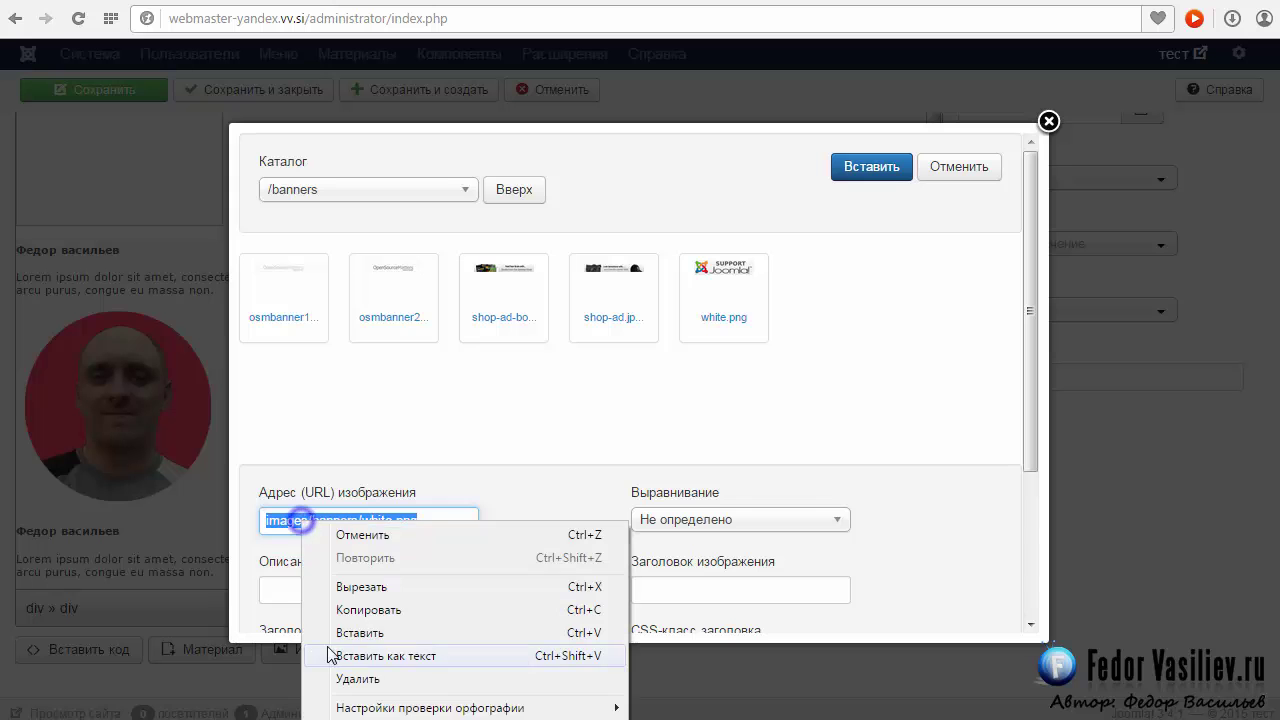
click(369, 609)
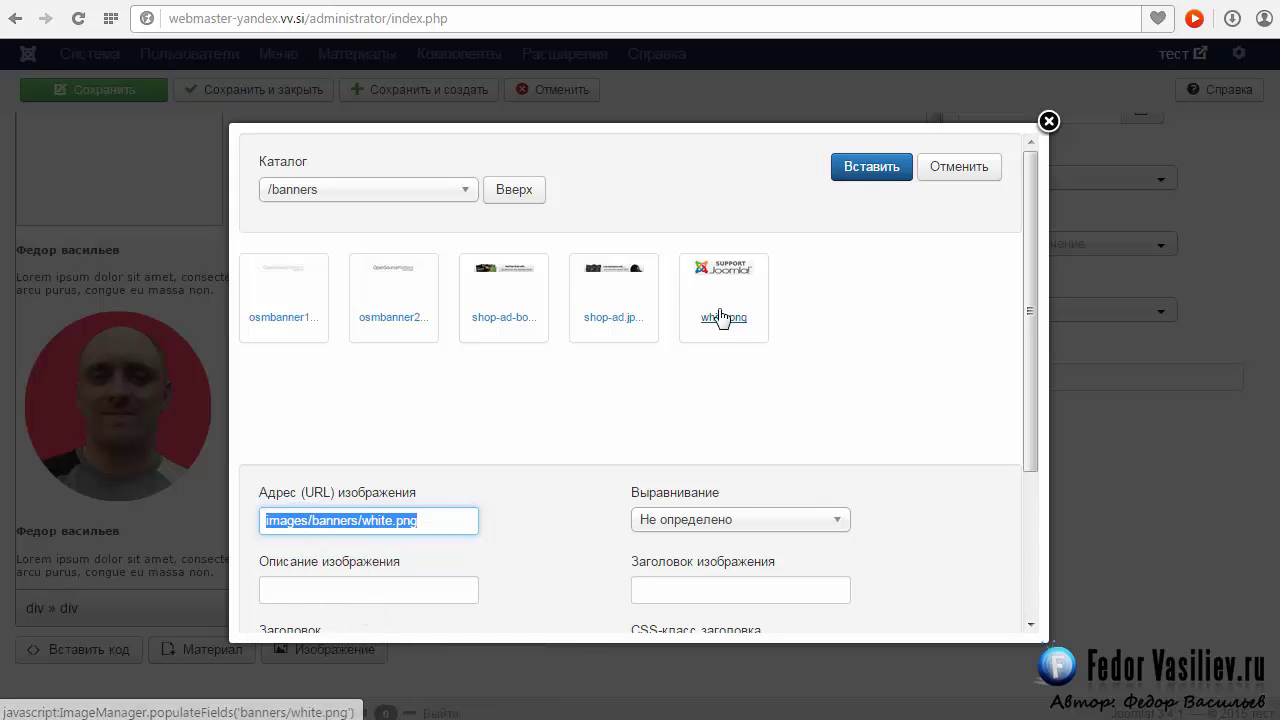
click(1048, 121)
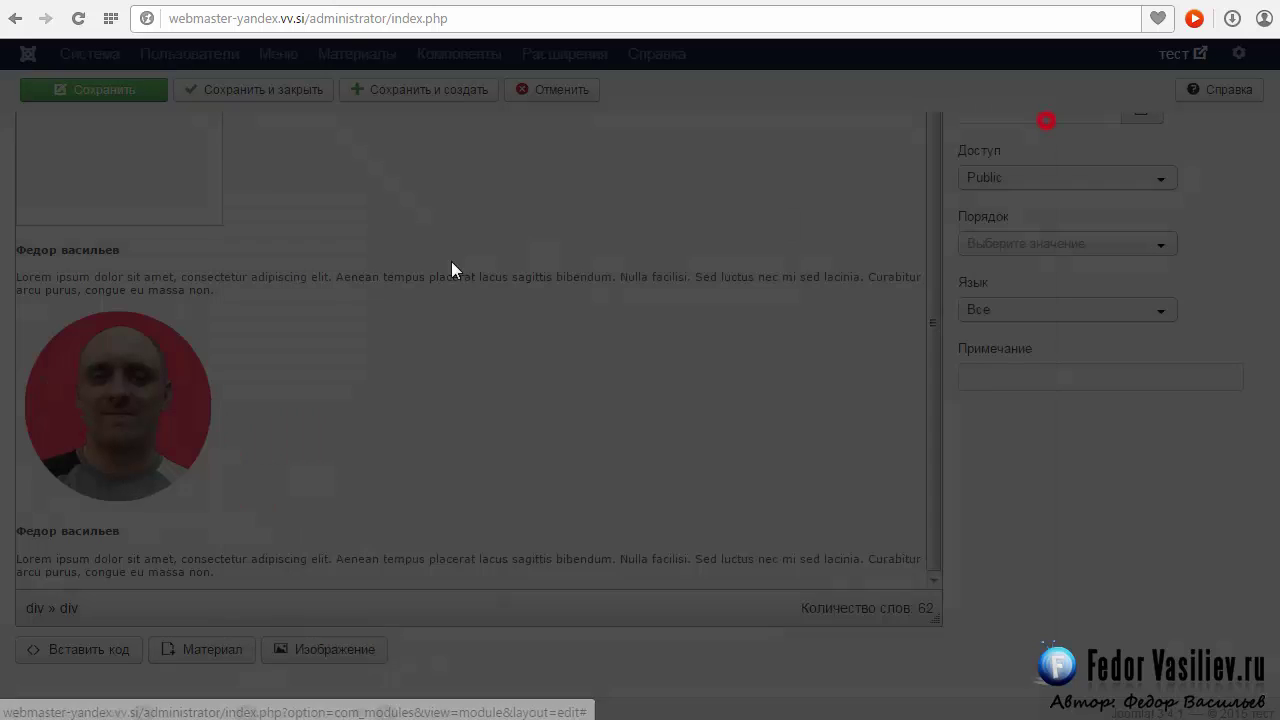
Replace the first testimonial's image path in the source code with images/banners/white.png and view the image in the editor
scroll(500, 330, up, 3)
click(368, 272)
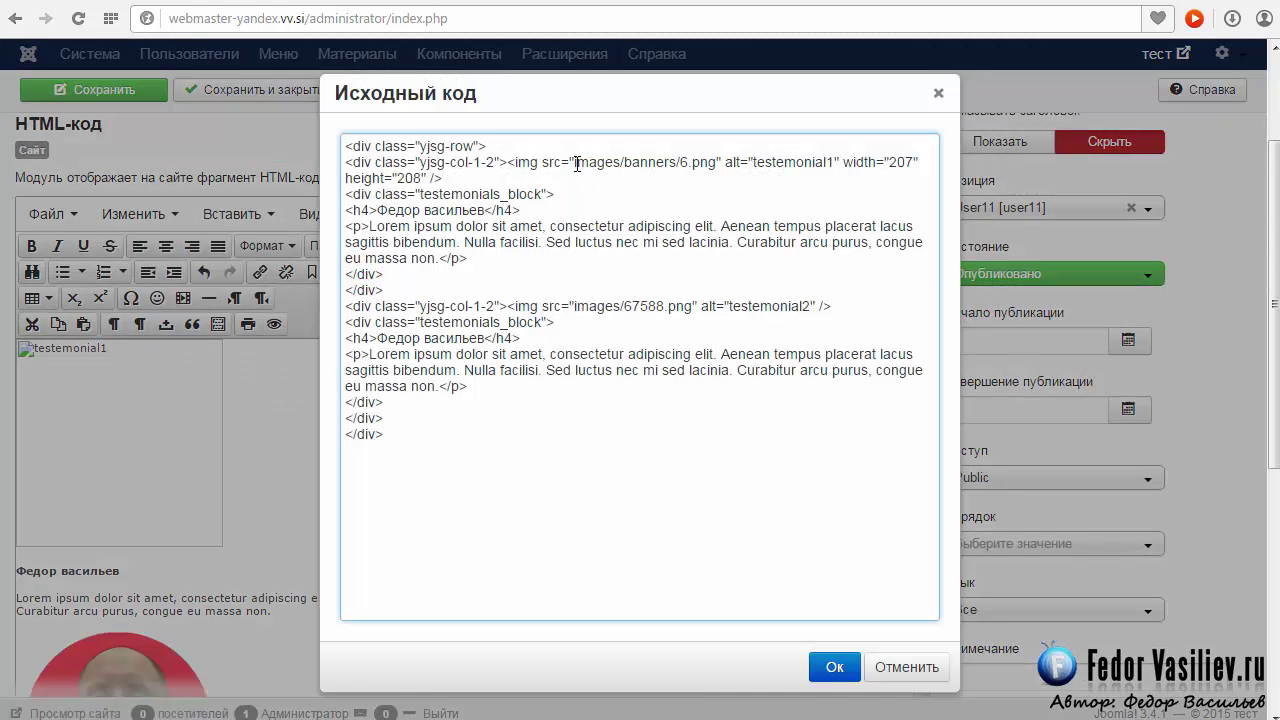
drag(716, 162, 576, 165)
key(BackSpace)
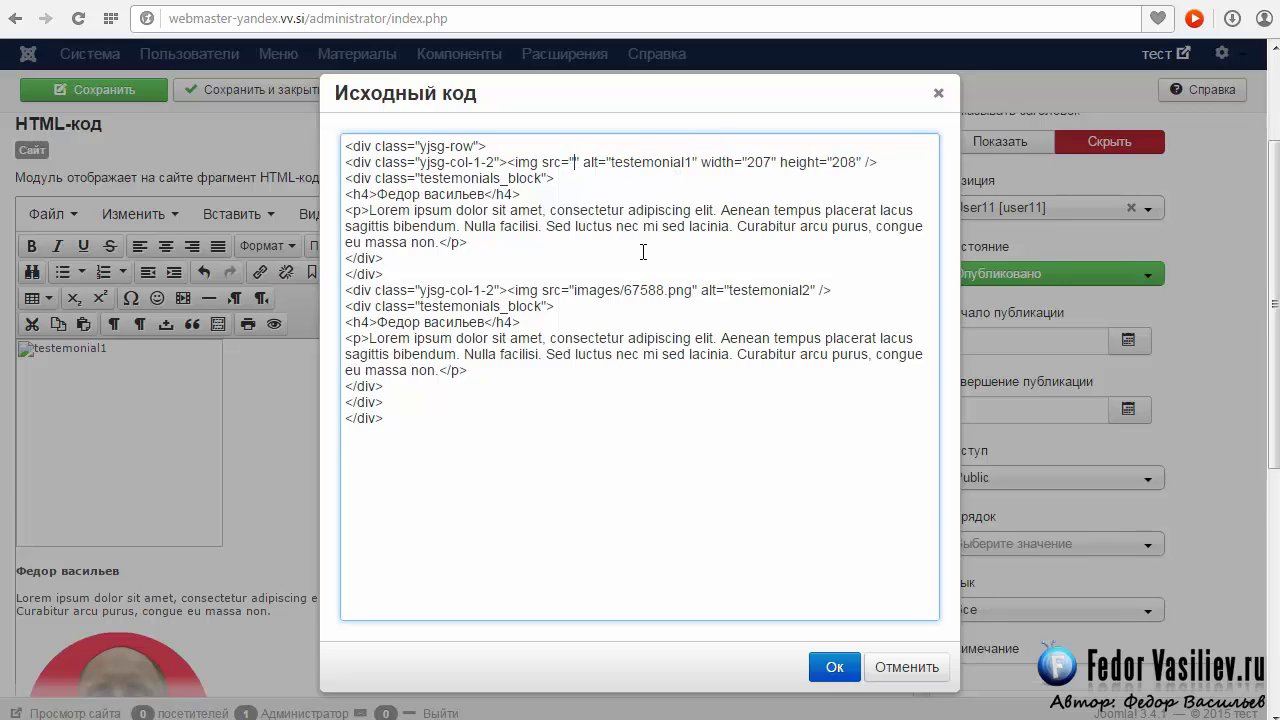
key(ctrl+v)
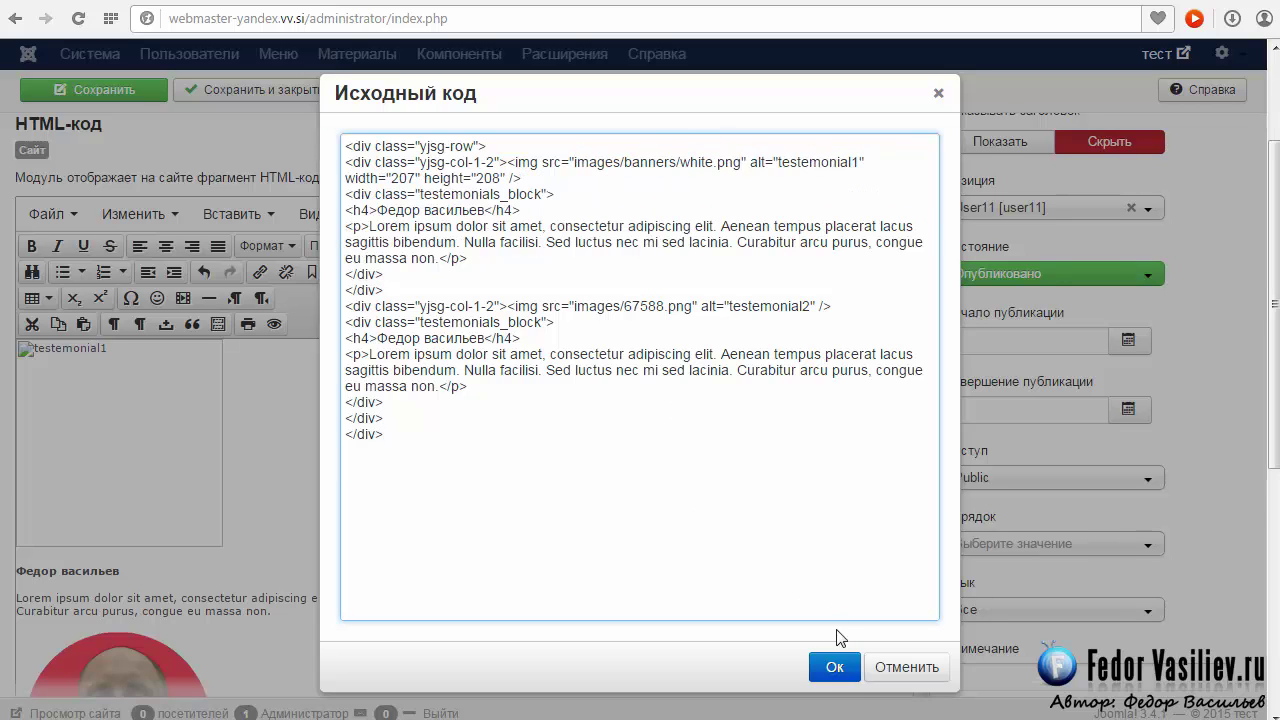
click(838, 665)
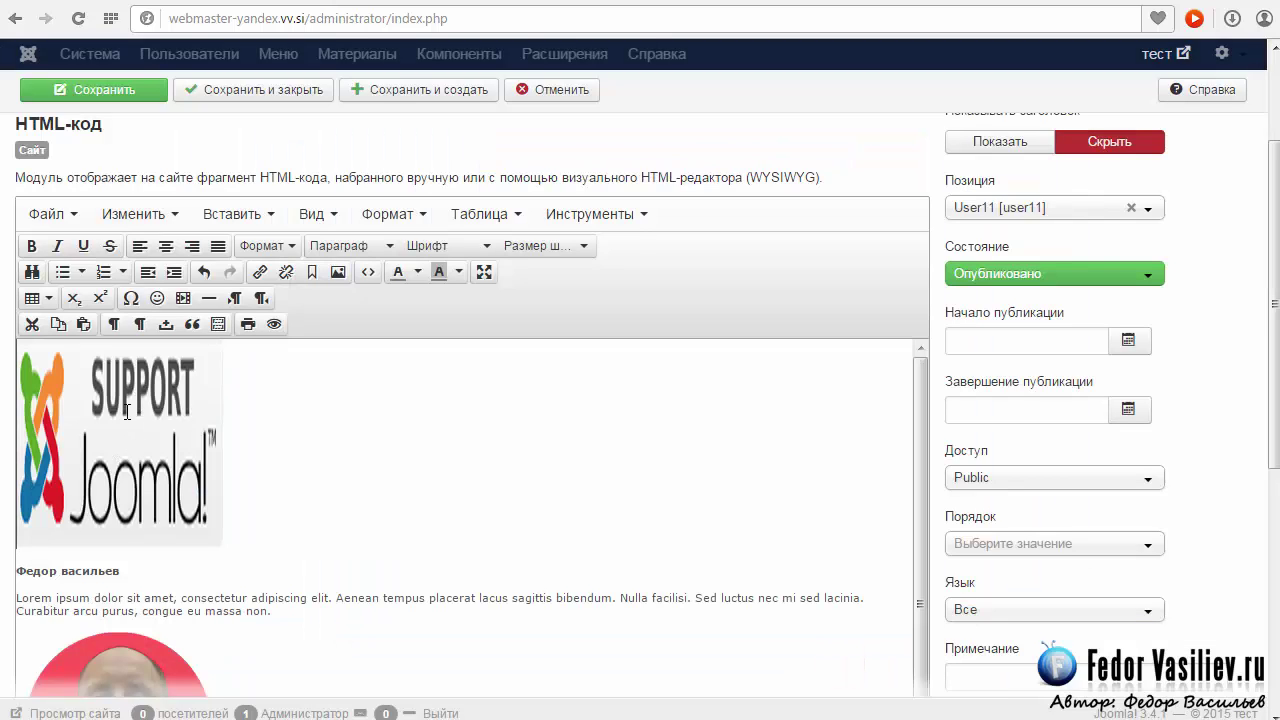
click(158, 437)
click(286, 443)
Examine the width and height attributes of the first testimonial's image in the source code
click(373, 273)
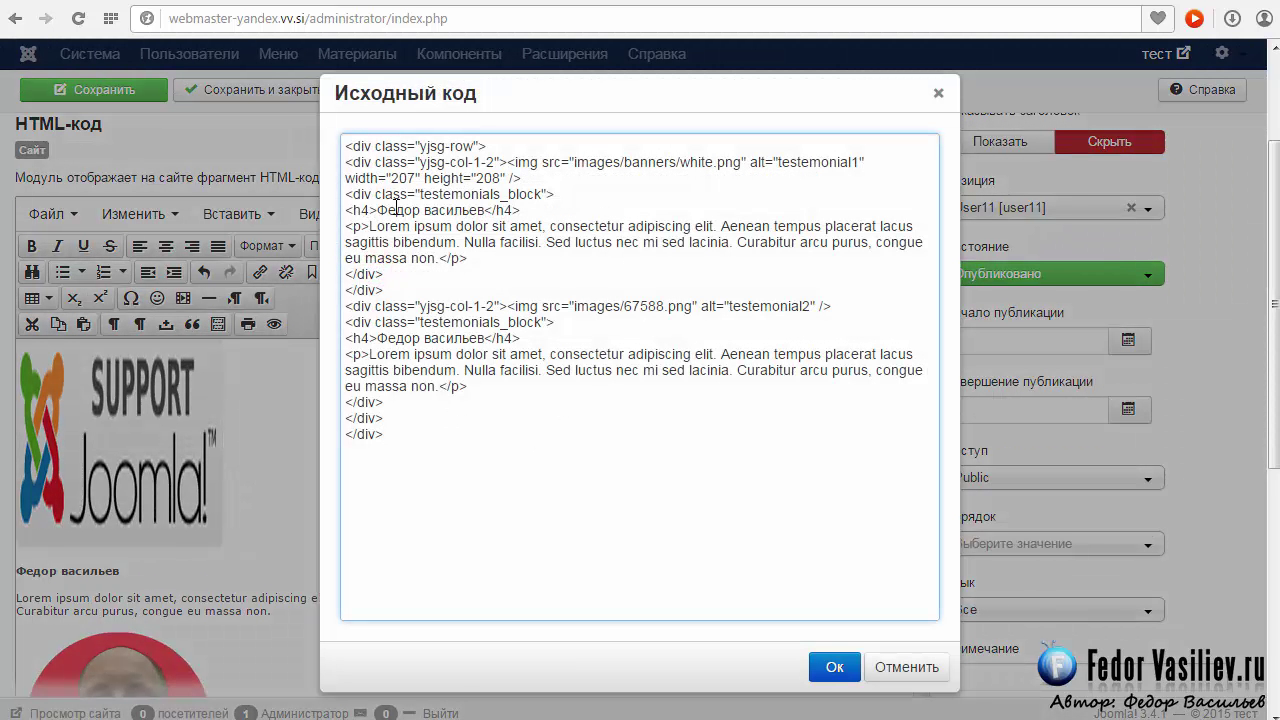
drag(391, 178, 510, 171)
double_click(405, 177)
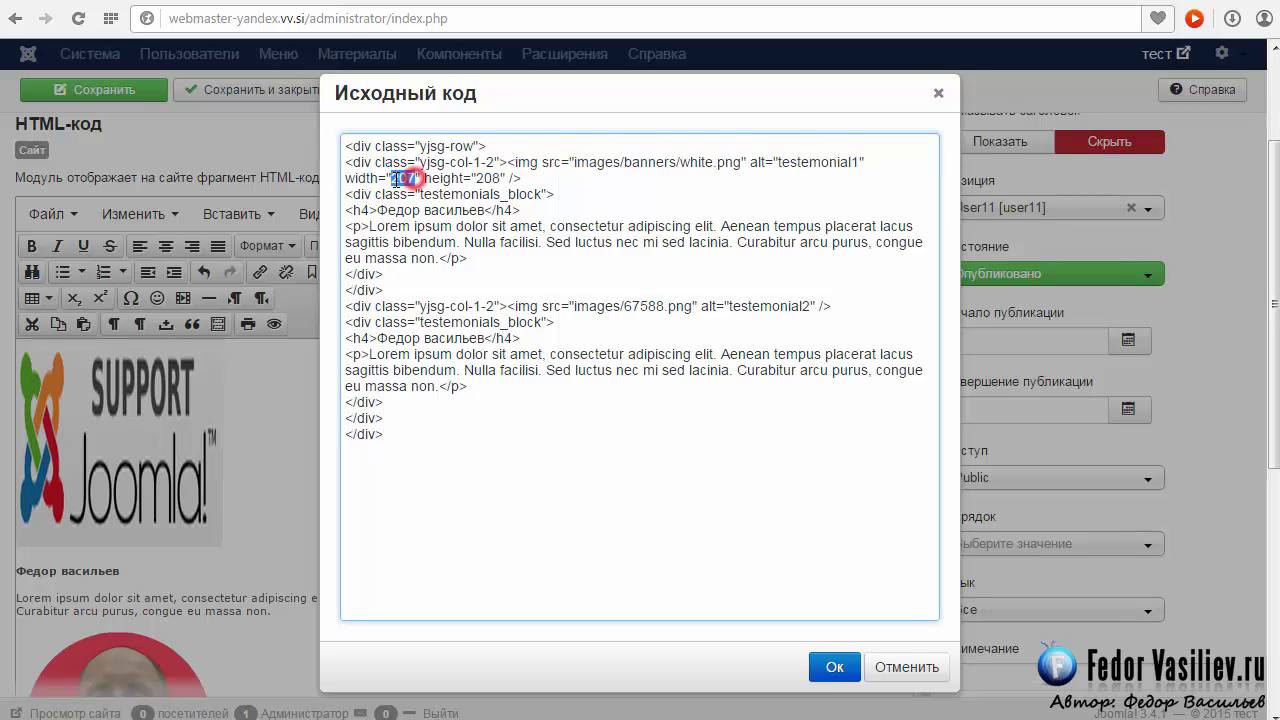
double_click(494, 177)
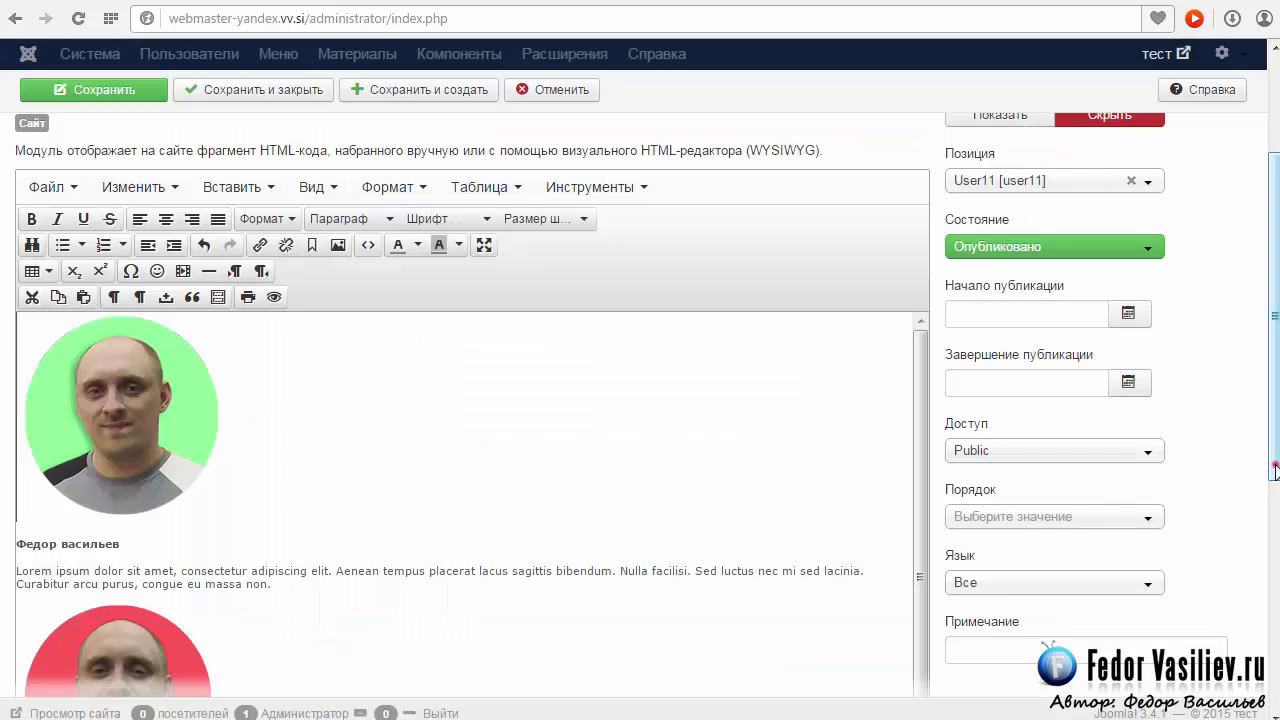
drag(1268, 466, 1270, 450)
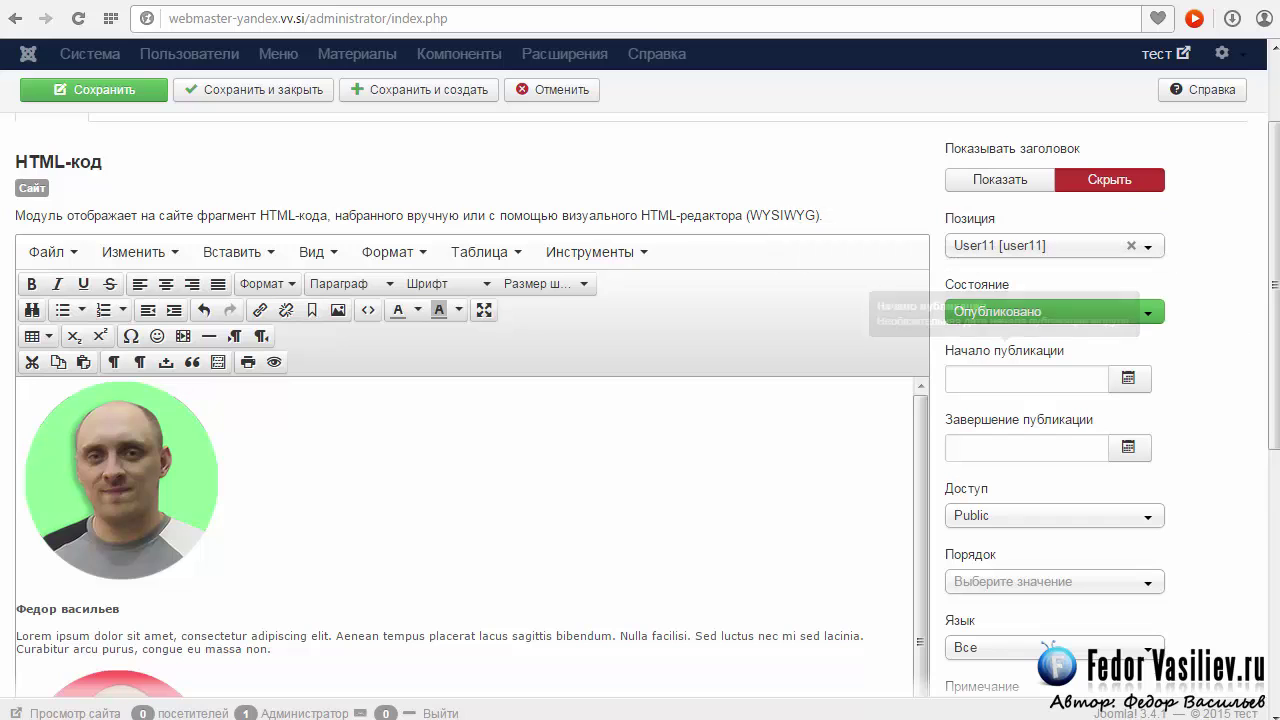
Save the slide1 module with its updated testimonial images
scroll(962, 297, down, 2)
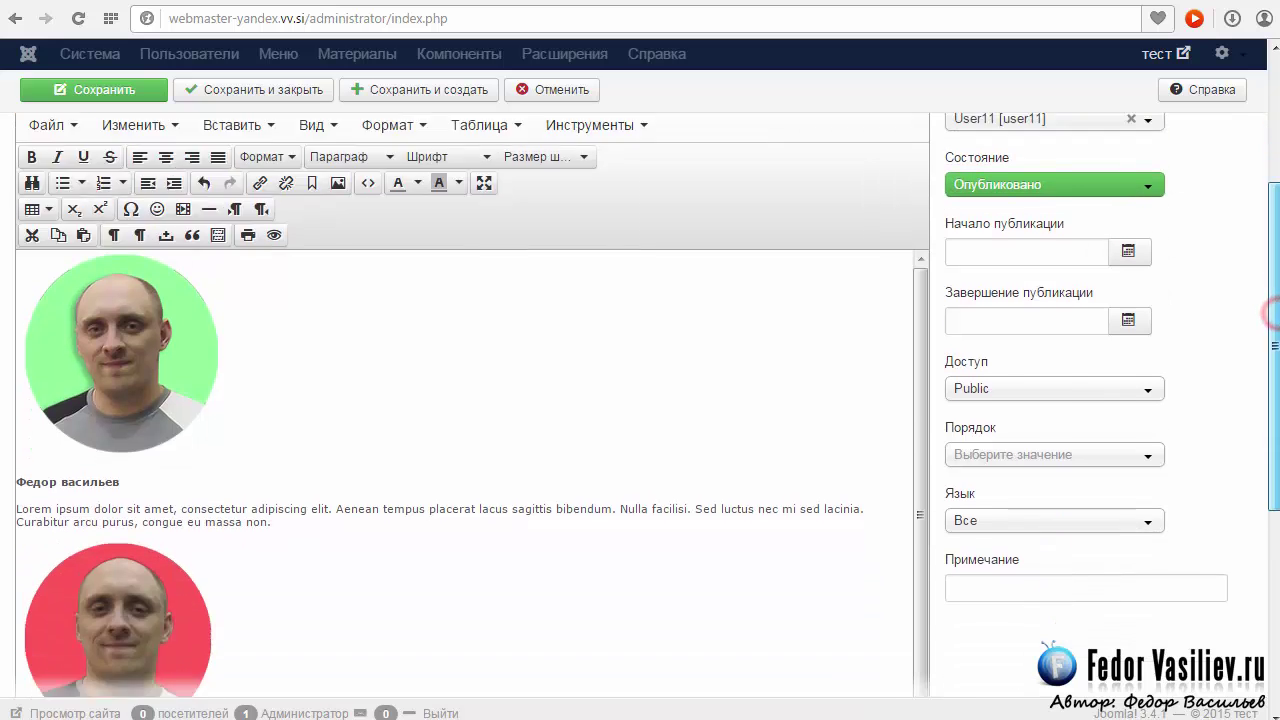
scroll(962, 297, up, 3)
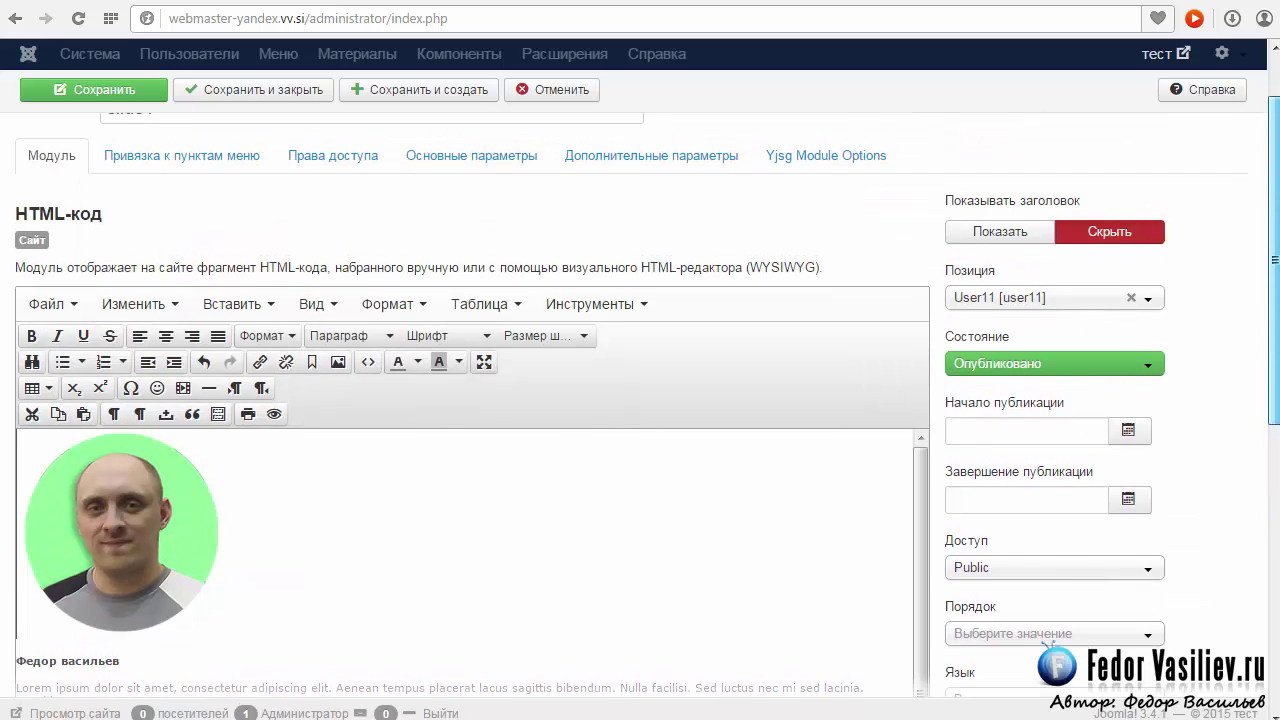
scroll(137, 148, up, 1)
click(137, 148)
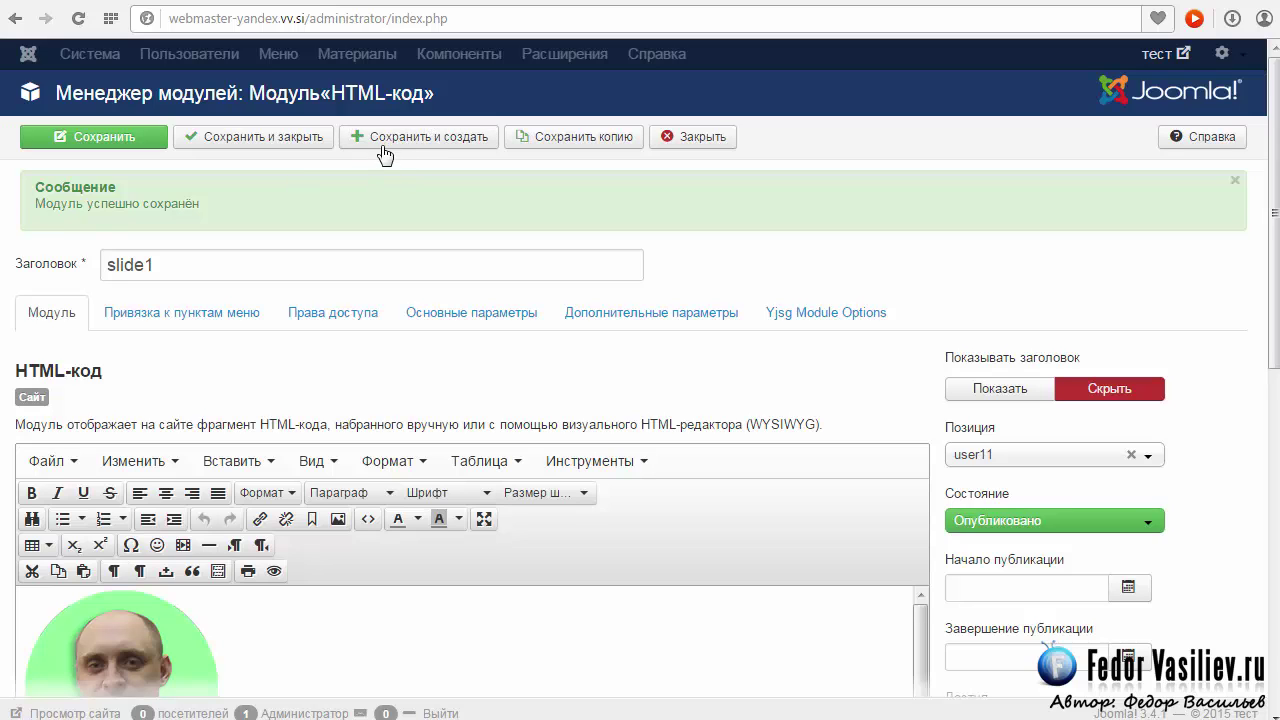
Save a copy of the slide1 module and set the copy's title to slide2
click(562, 137)
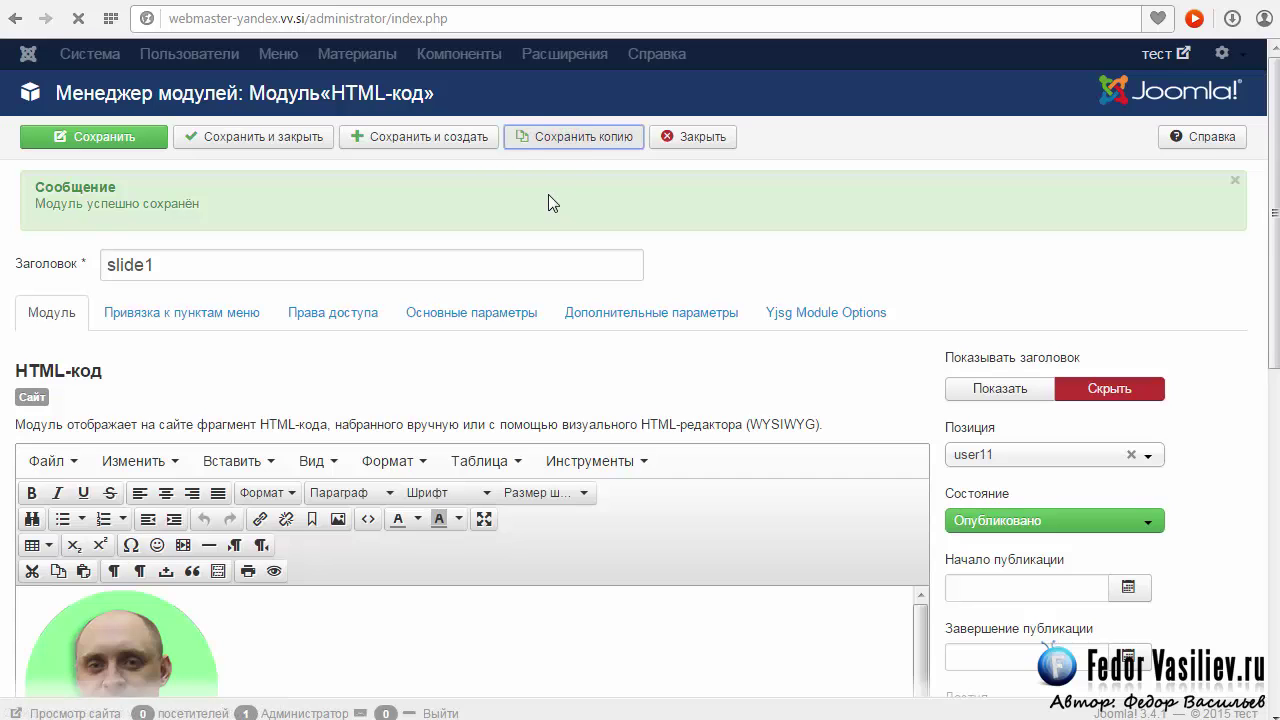
drag(148, 264, 307, 272)
text(2)
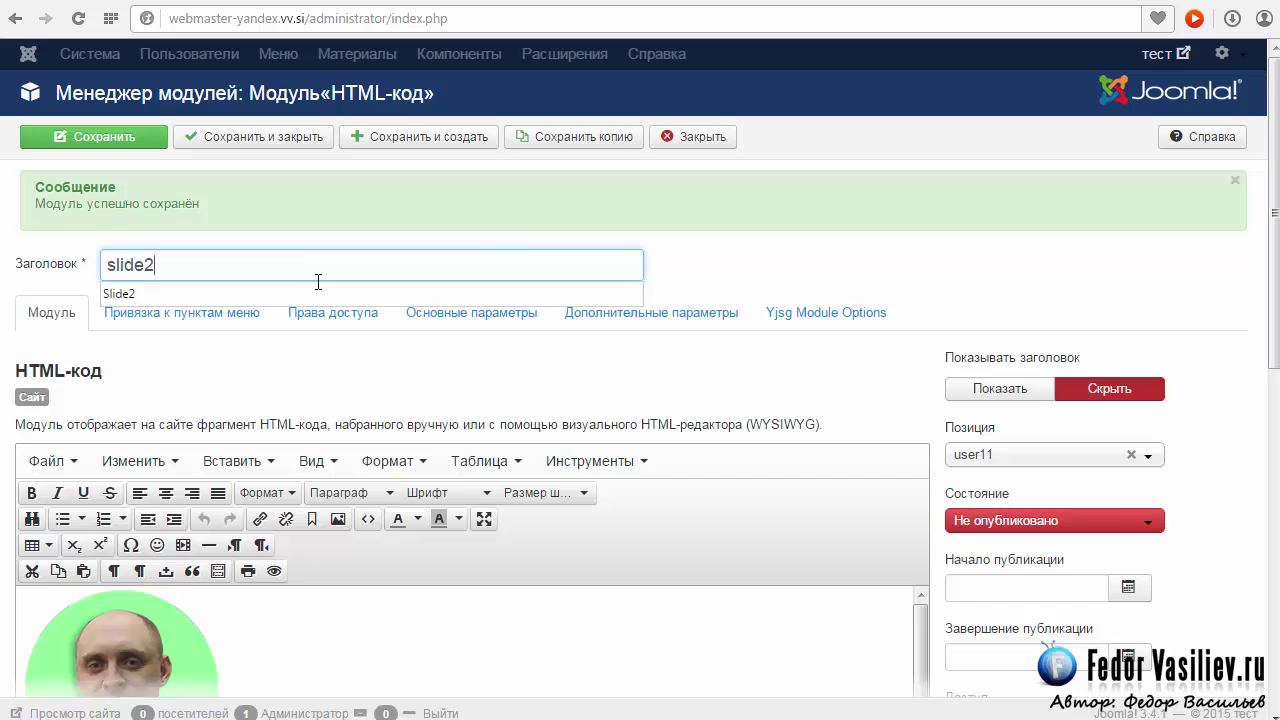
click(266, 360)
Set the slide2 module's state to Опубликовано and save it
scroll(281, 306, down, 5)
scroll(1018, 440, up, 2)
scroll(1199, 429, up, 2)
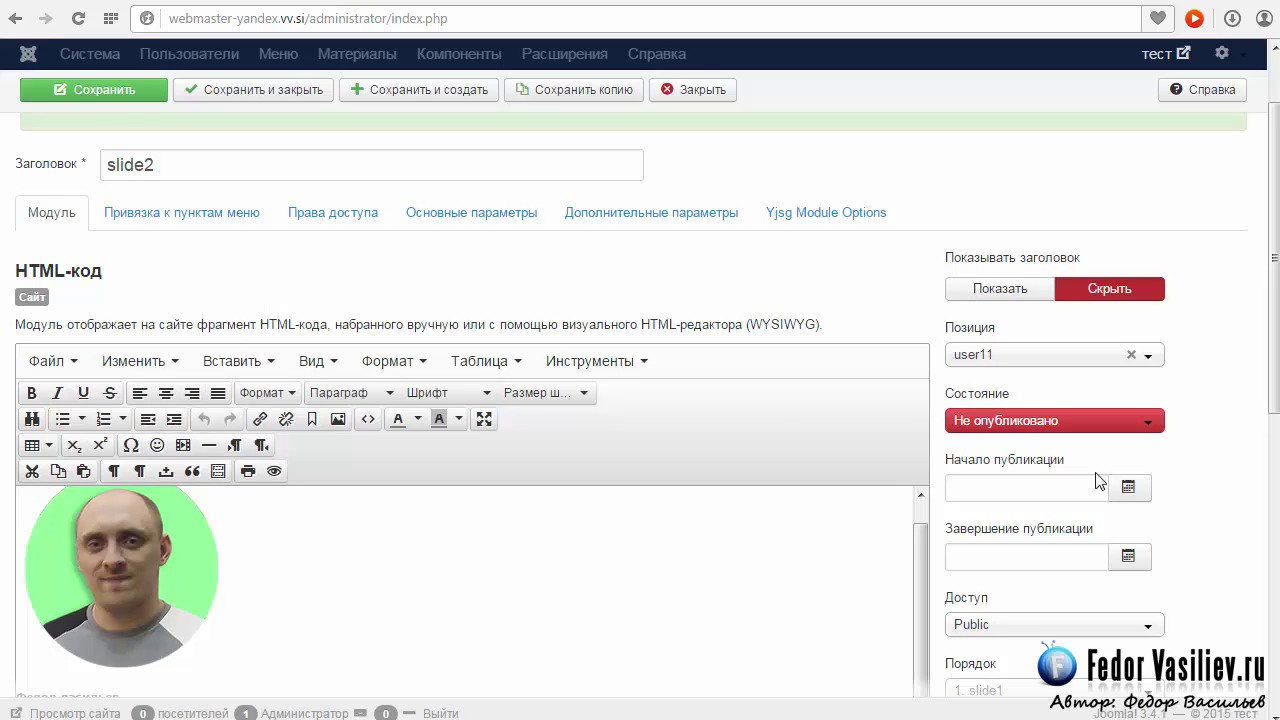
scroll(491, 446, down, 2)
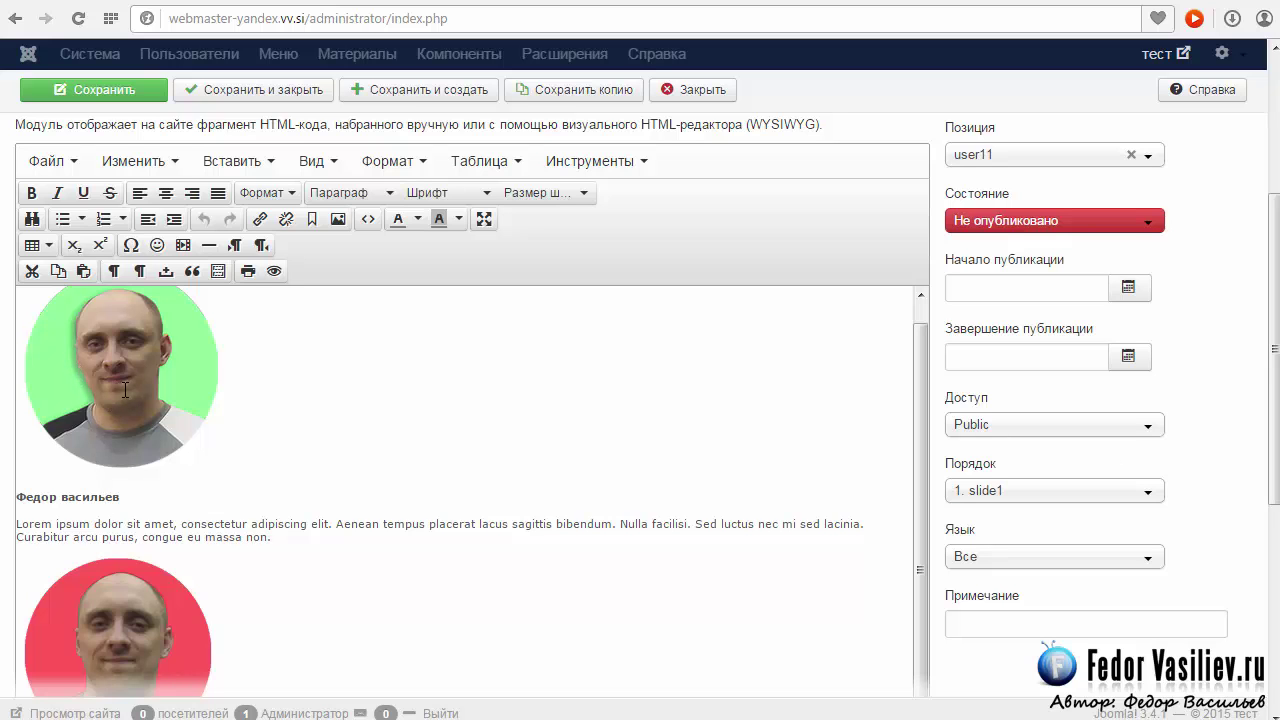
scroll(1140, 480, up, 2)
click(1135, 422)
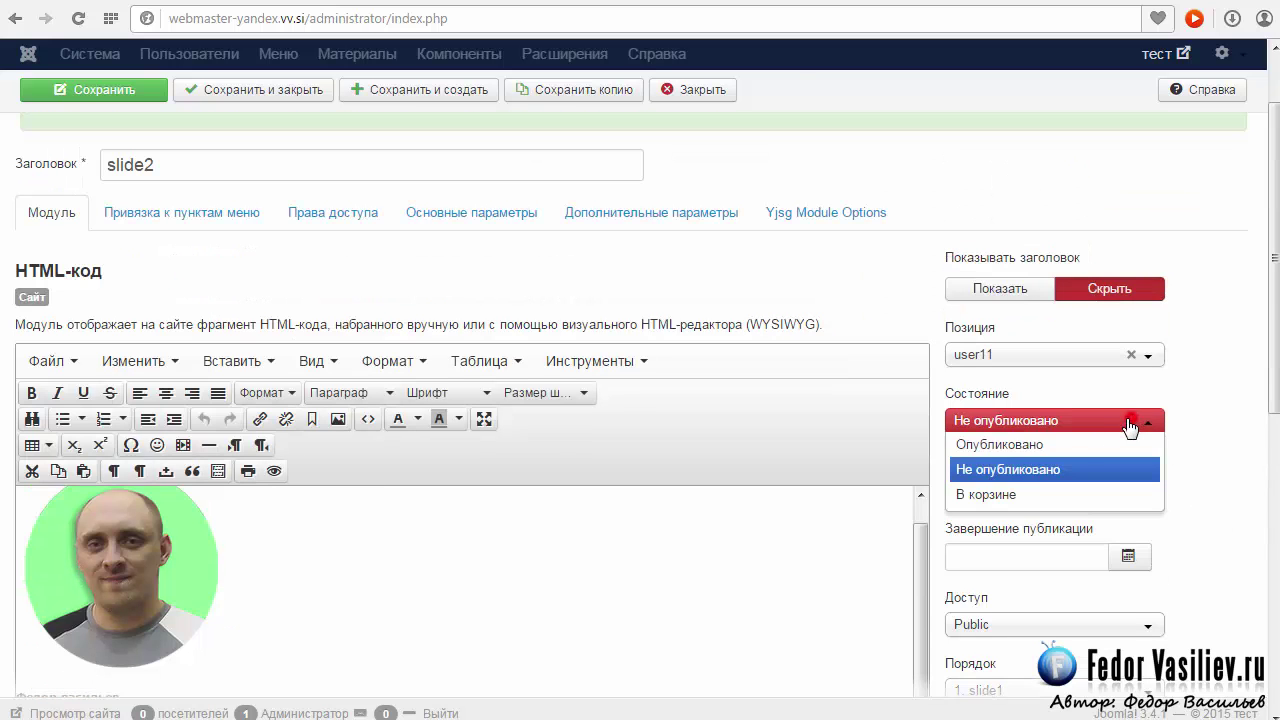
click(1036, 446)
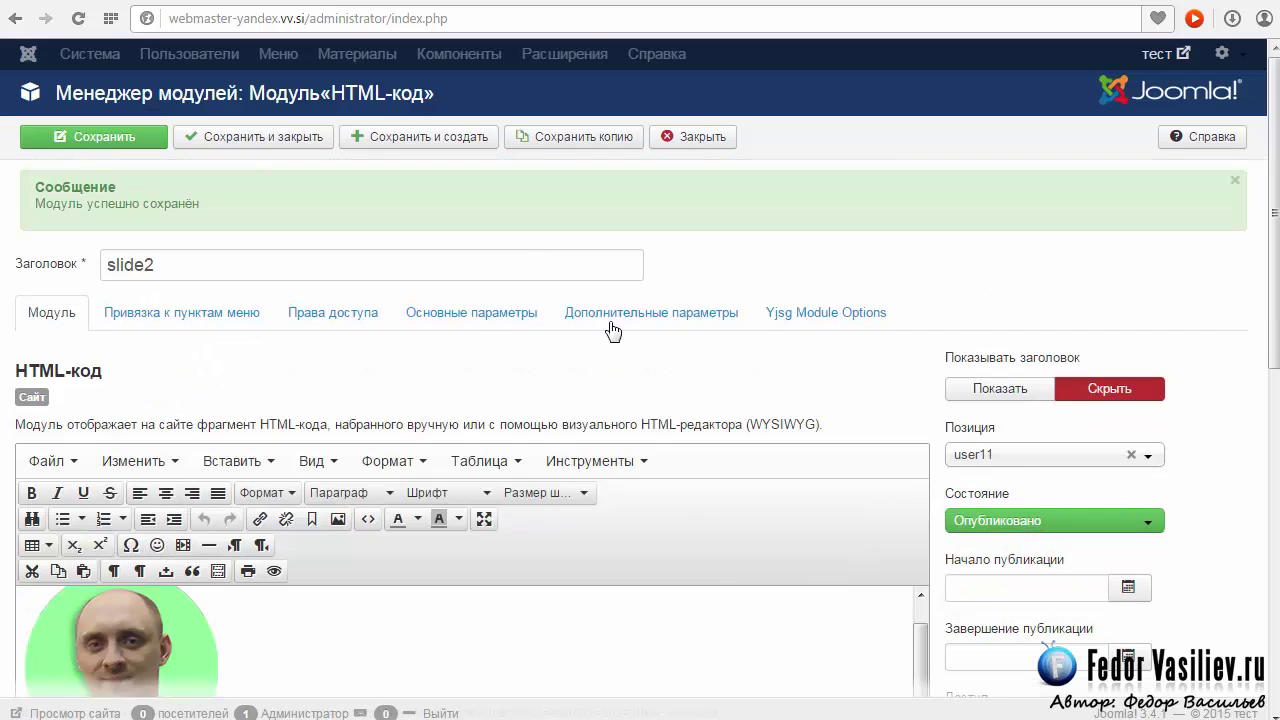
Check slide2's additional parameters and Yjsg Module Options, then return to its main module settings
click(598, 305)
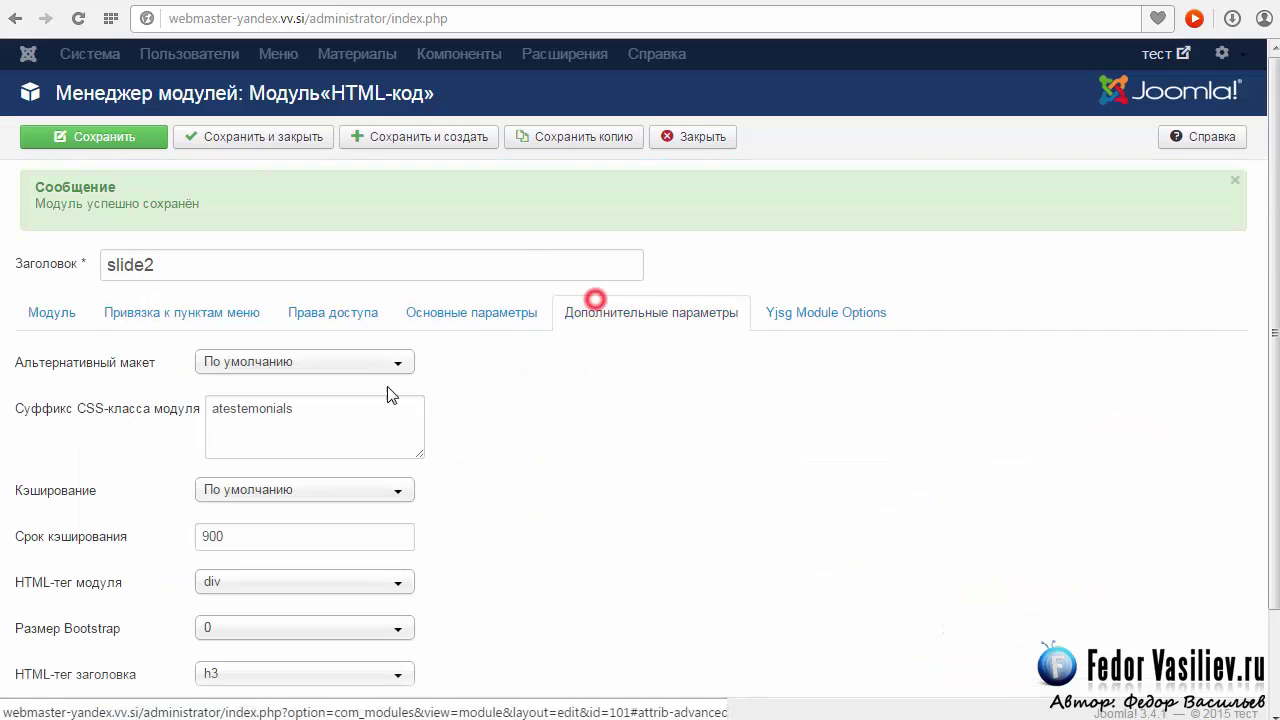
click(776, 318)
scroll(803, 420, down, 4)
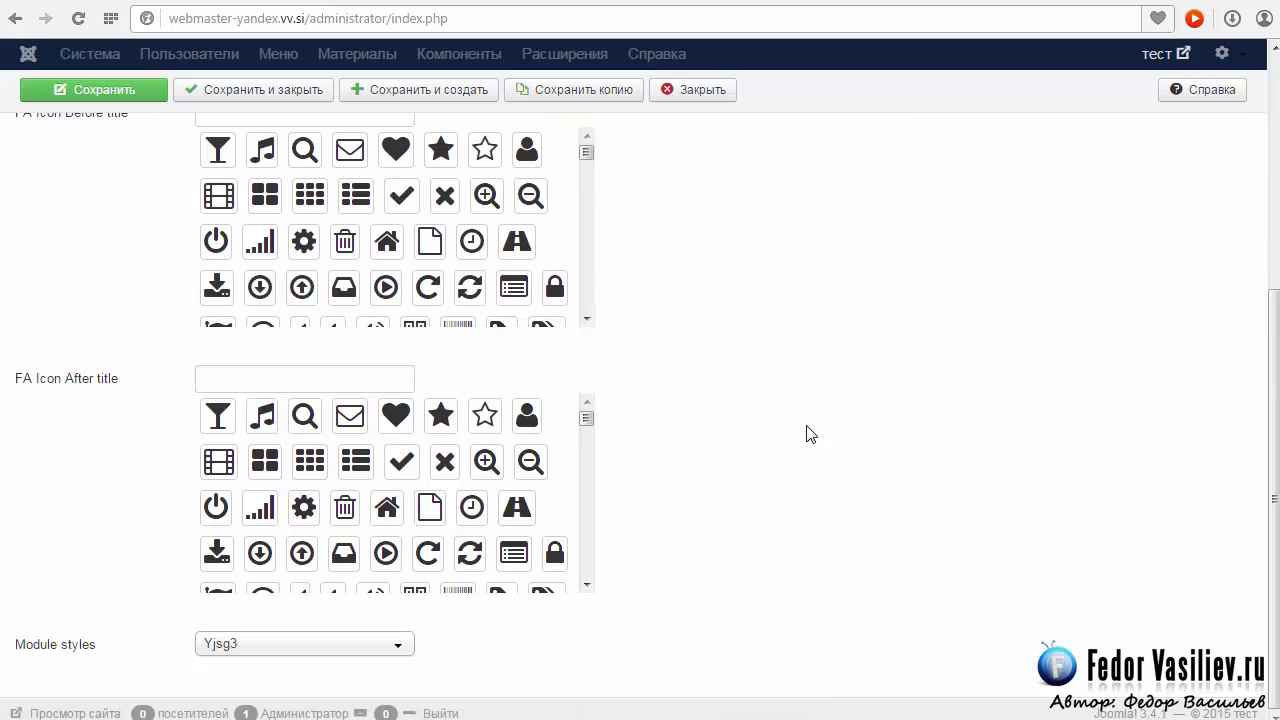
scroll(914, 405, up, 4)
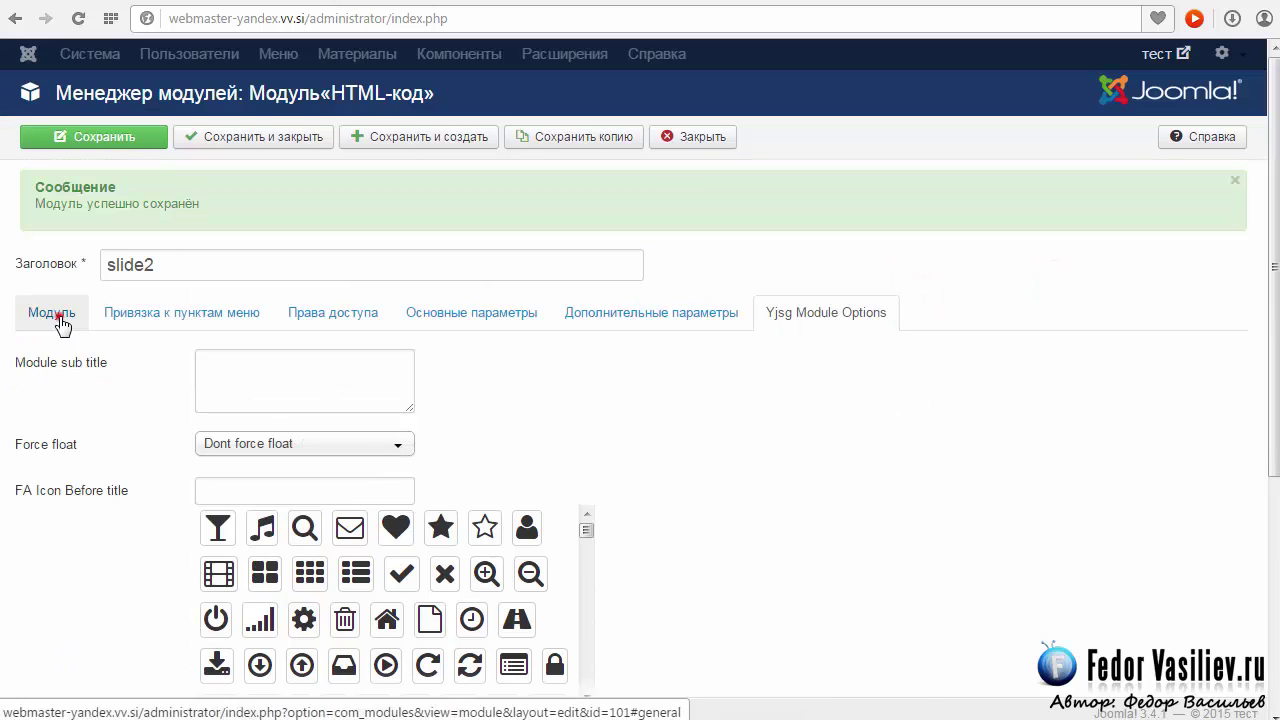
click(53, 314)
scroll(674, 316, down, 4)
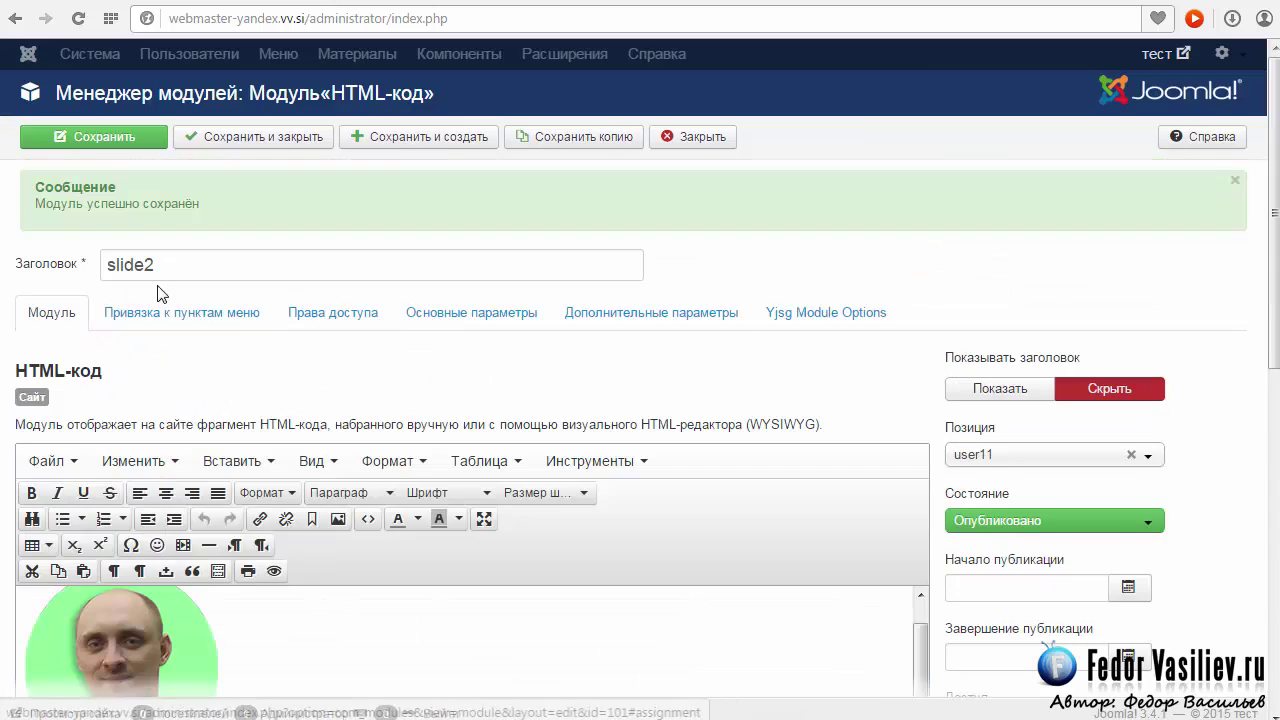
Save and close the slide2 module, and filter the module list by position user11
click(112, 138)
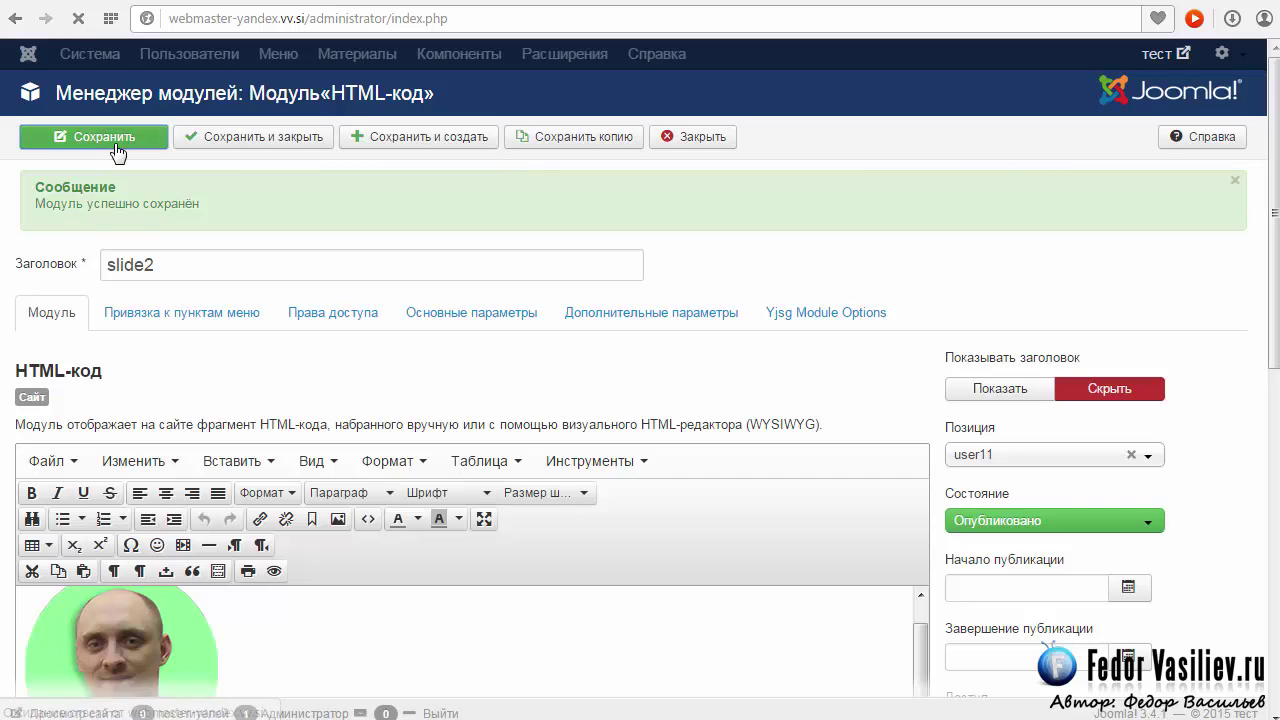
click(210, 140)
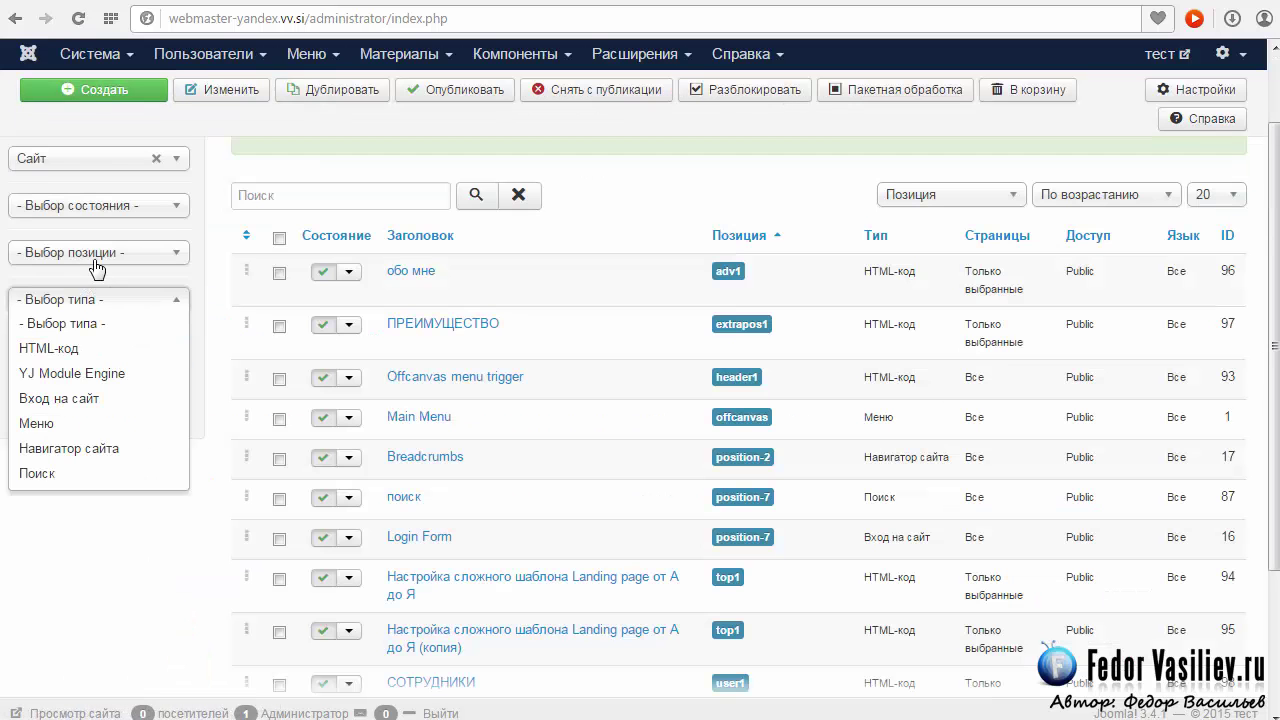
click(96, 260)
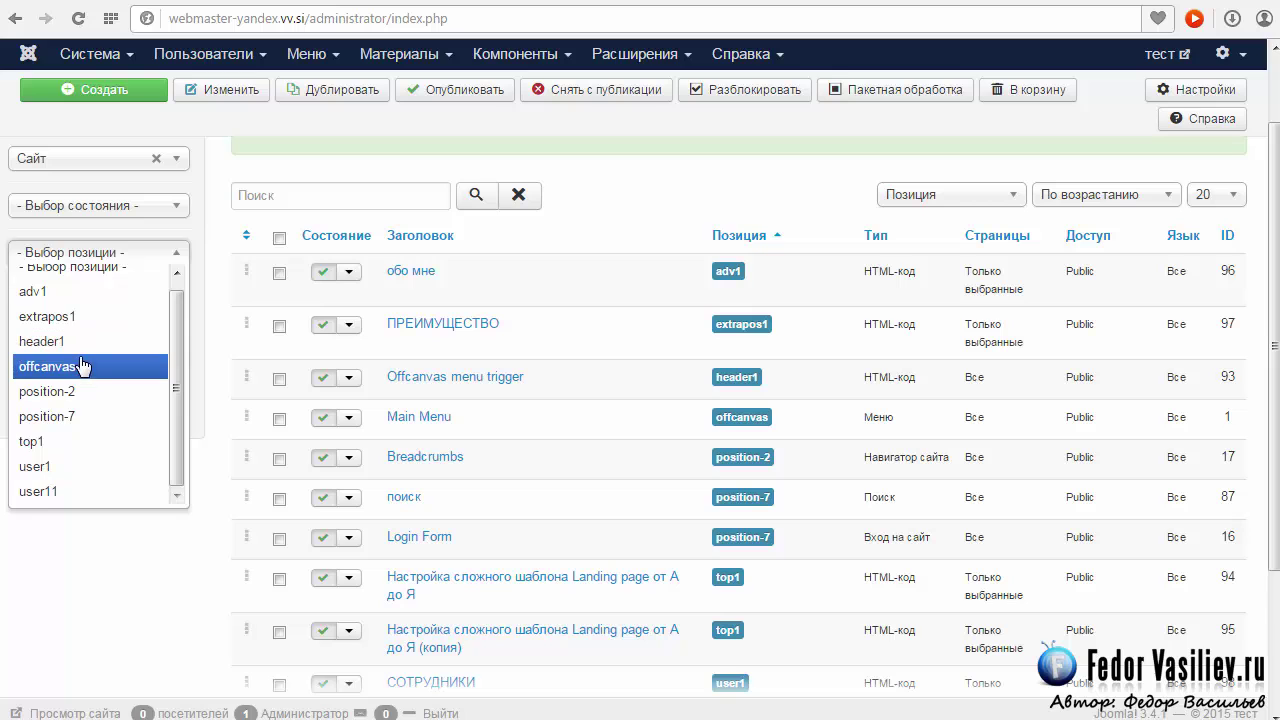
click(98, 491)
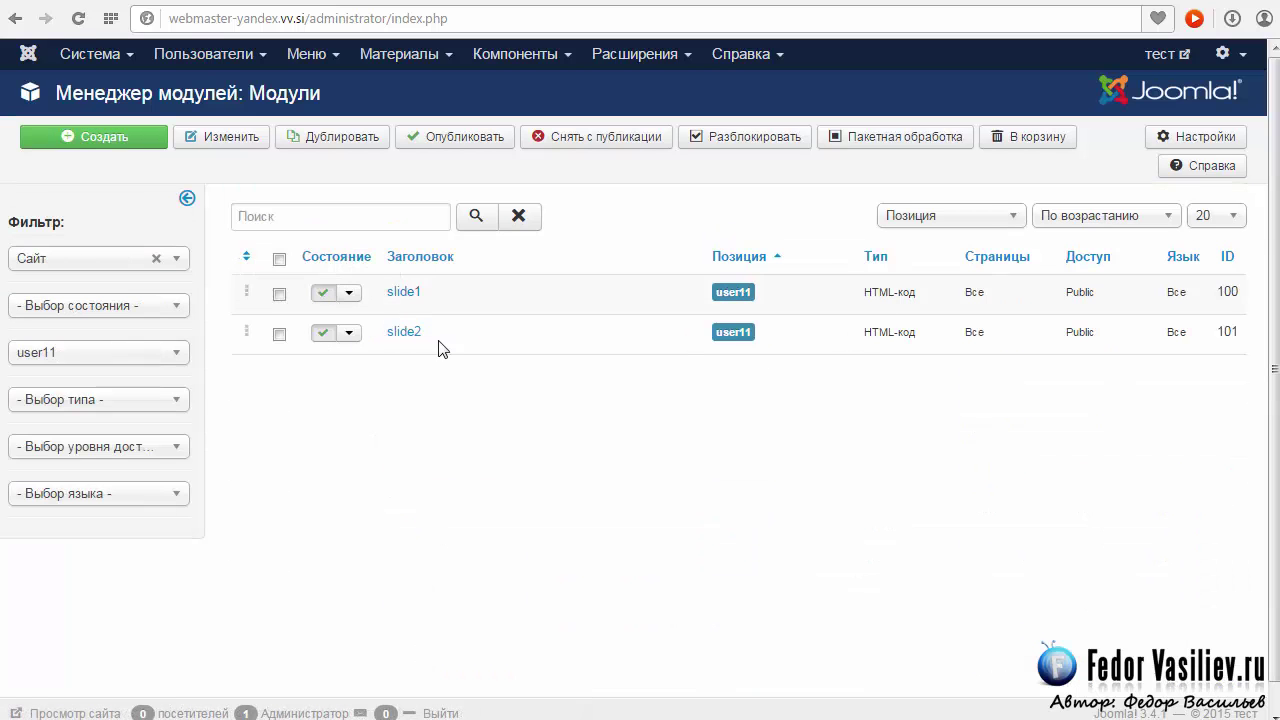
Reload the site's front page and examine the layout of the testimonial cards and images below the employees section
key(ctrl+Tab)
click(78, 18)
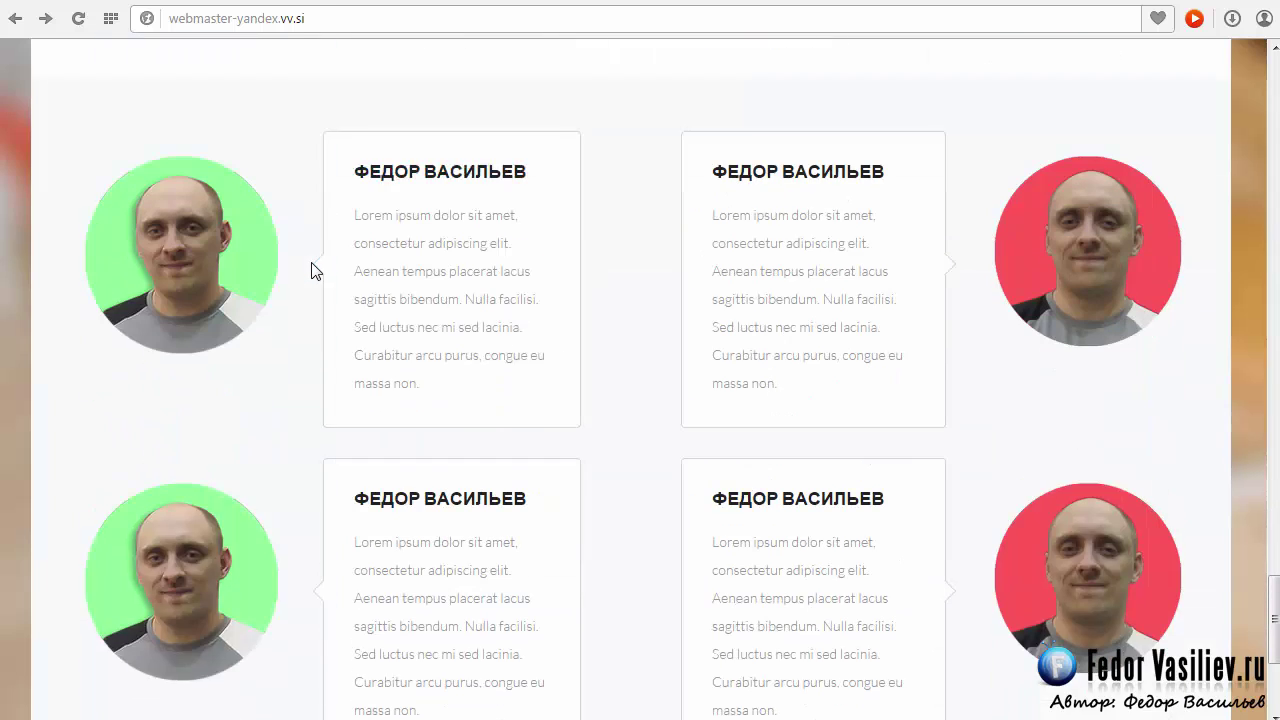
scroll(823, 323, up, 2)
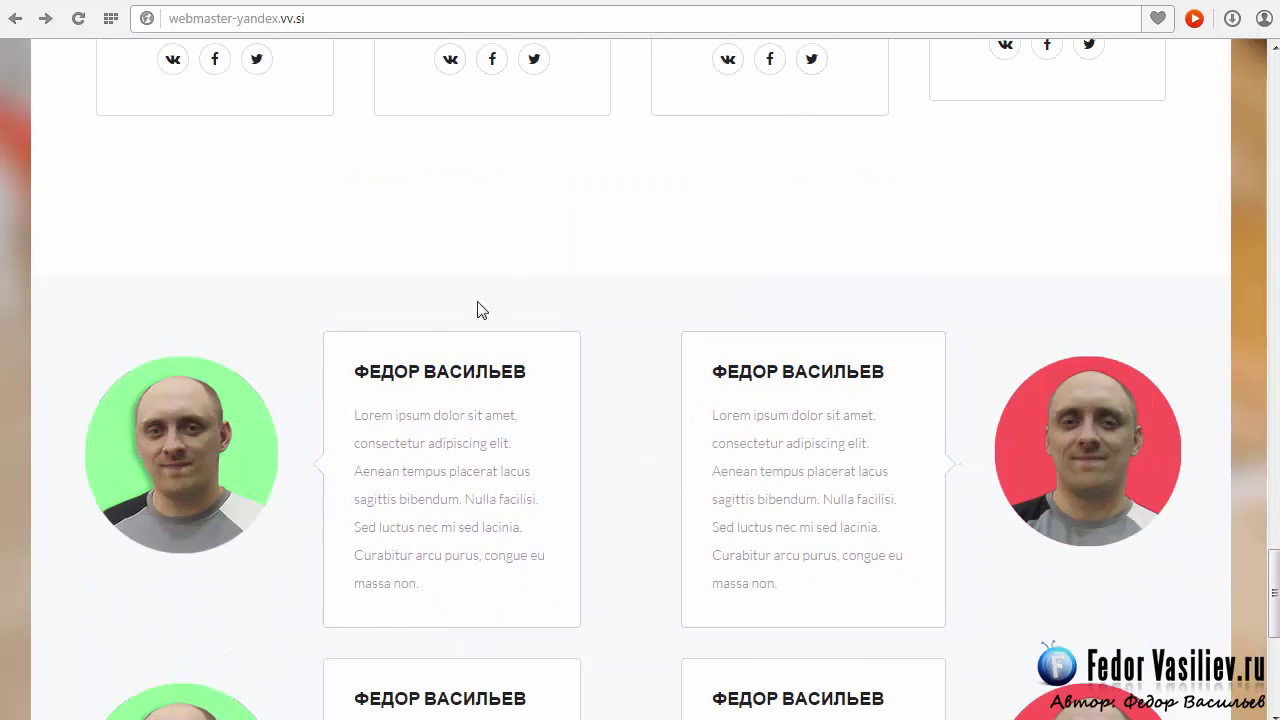
scroll(477, 310, up, 3)
scroll(290, 490, down, 3)
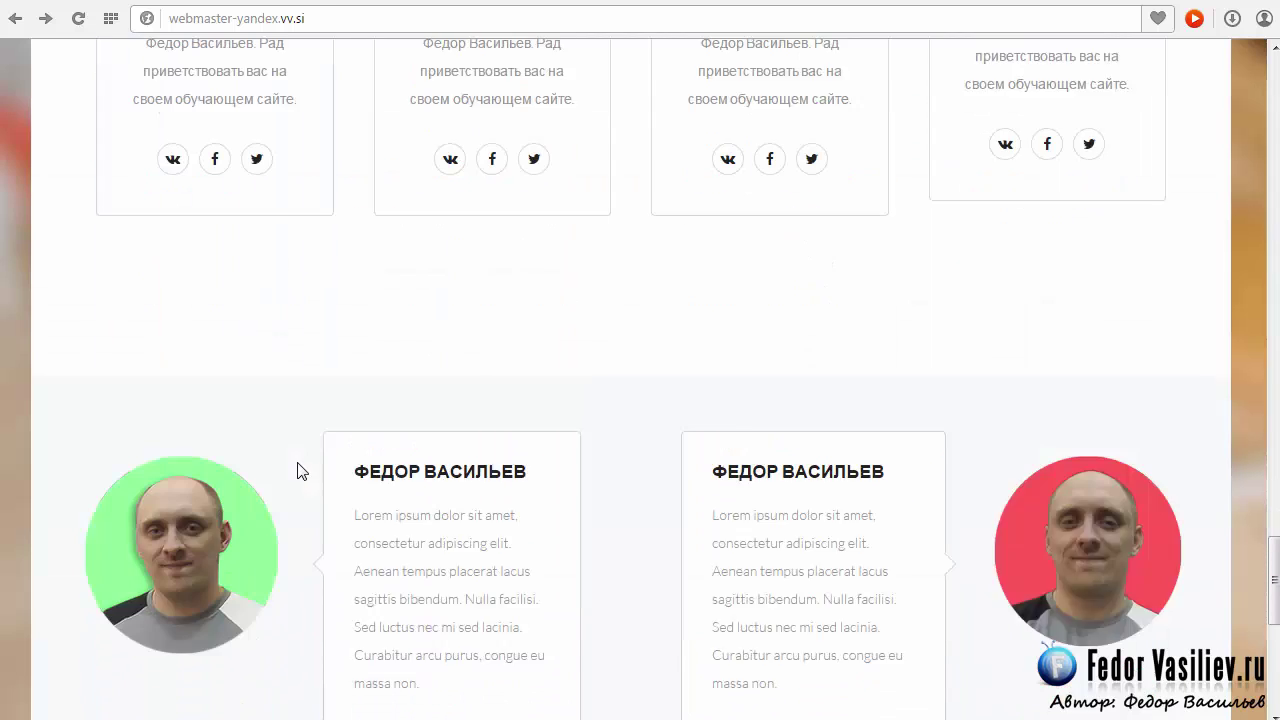
scroll(990, 480, down, 1)
scroll(543, 391, down, 3)
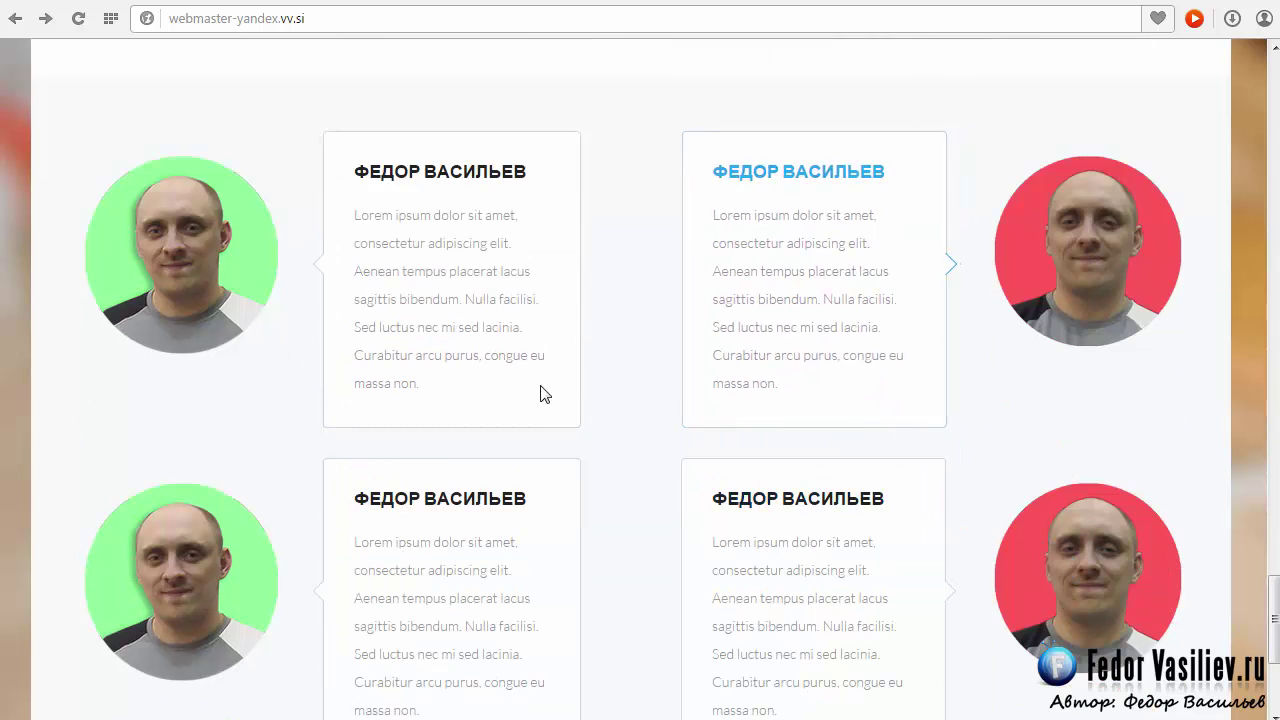
scroll(1053, 421, up, 2)
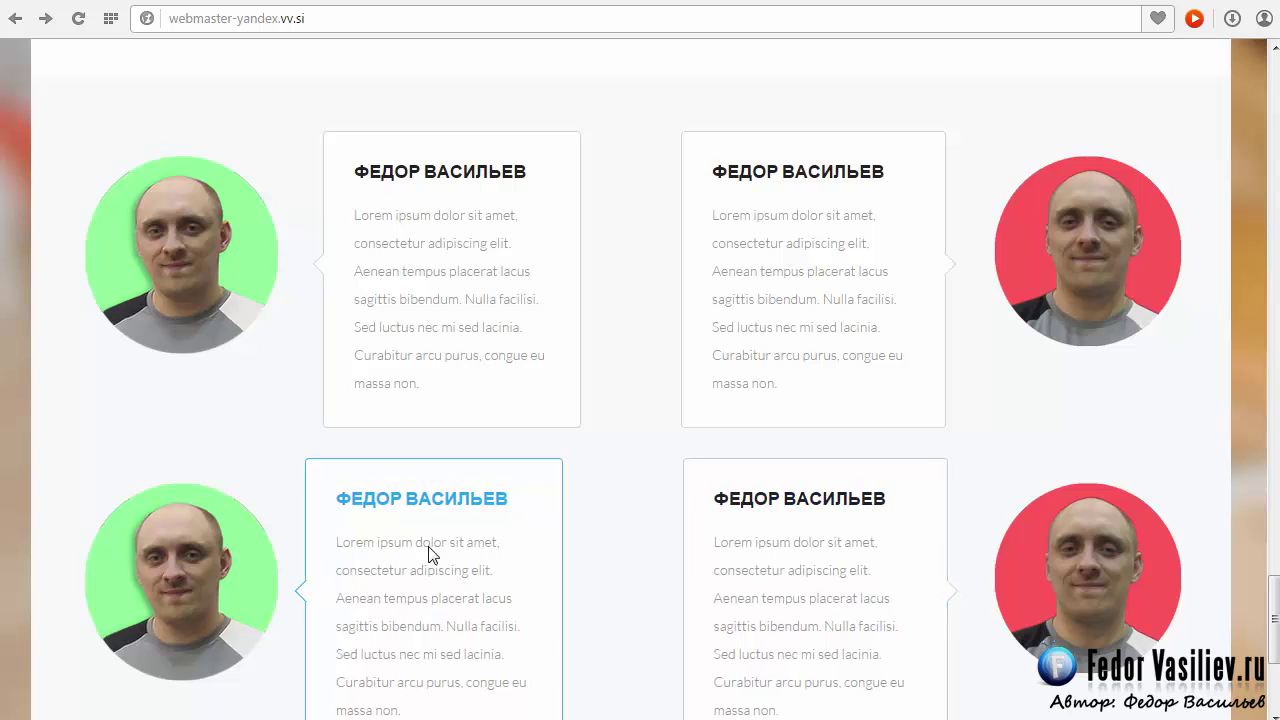
scroll(994, 463, down, 2)
scroll(751, 423, up, 1)
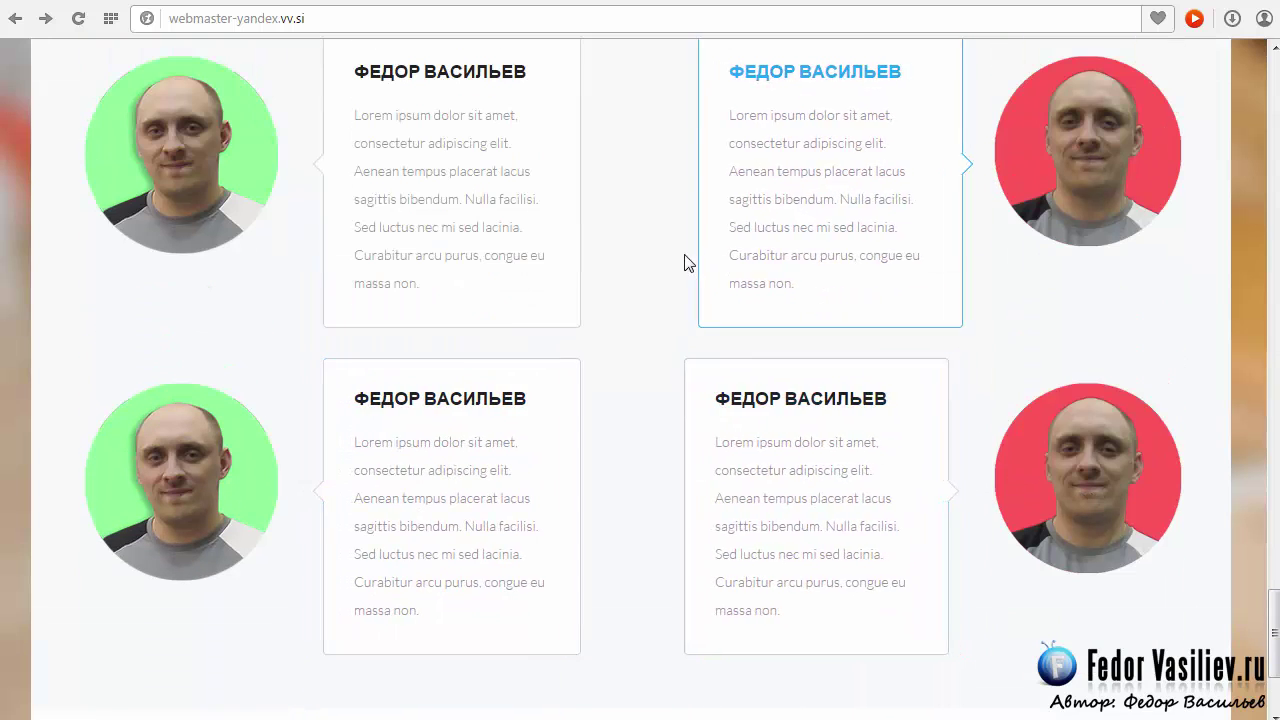
scroll(277, 449, up, 2)
scroll(755, 292, down, 2)
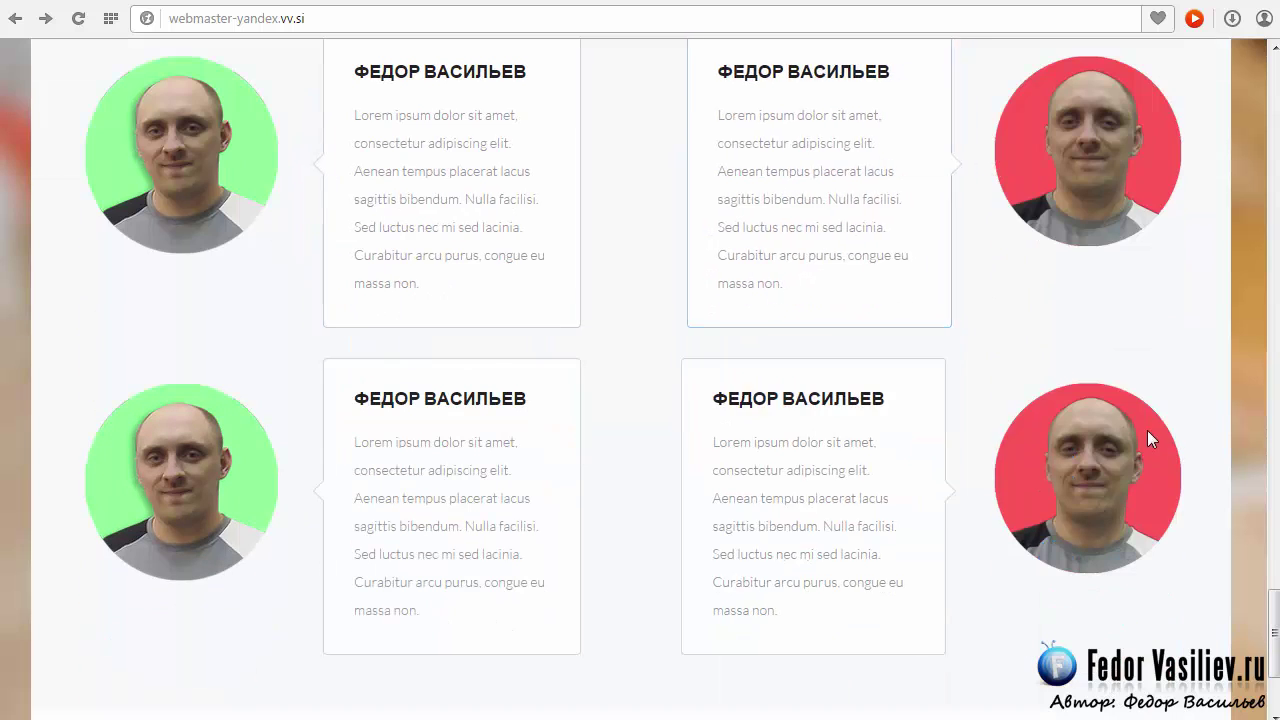
scroll(986, 478, down, 2)
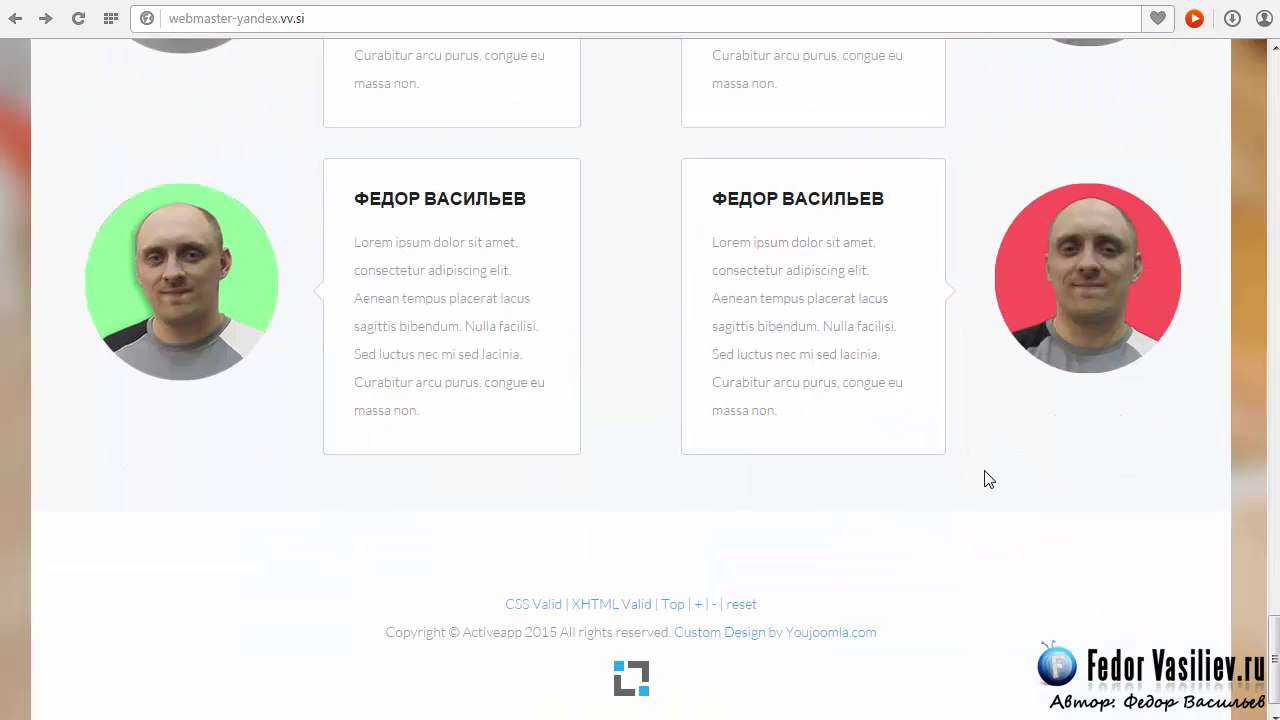
scroll(900, 486, up, 3)
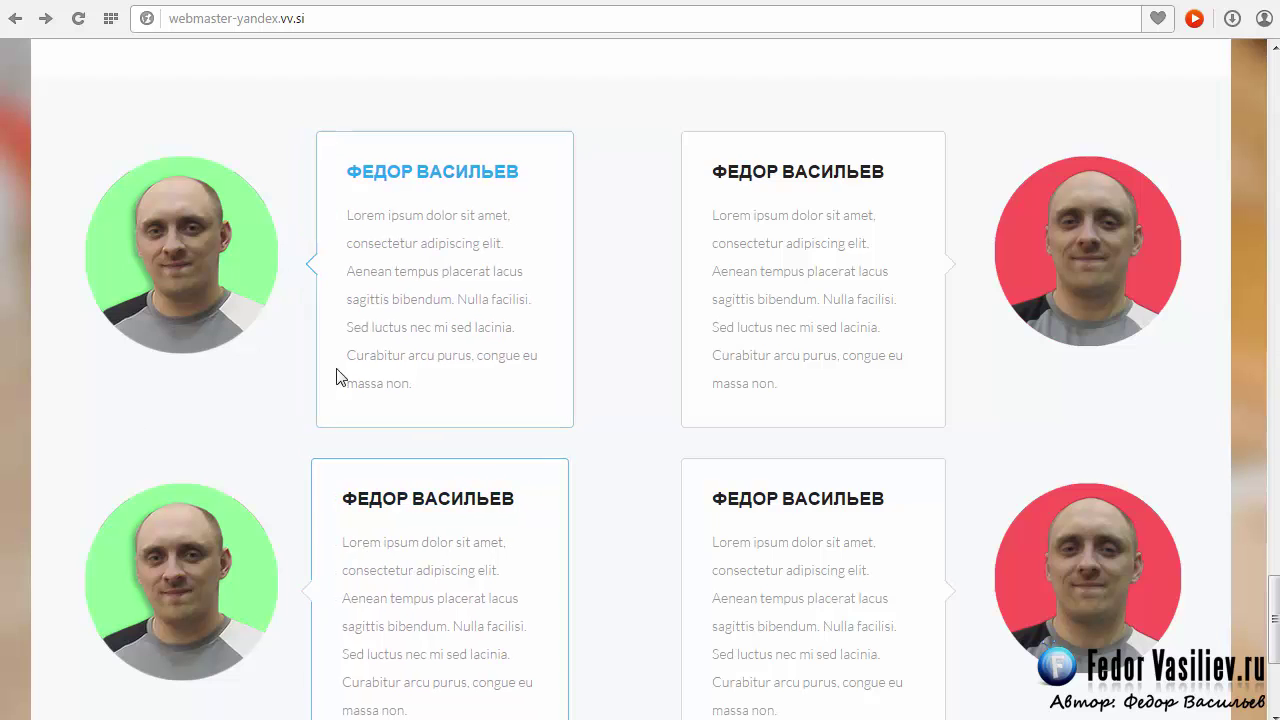
scroll(1034, 511, down, 3)
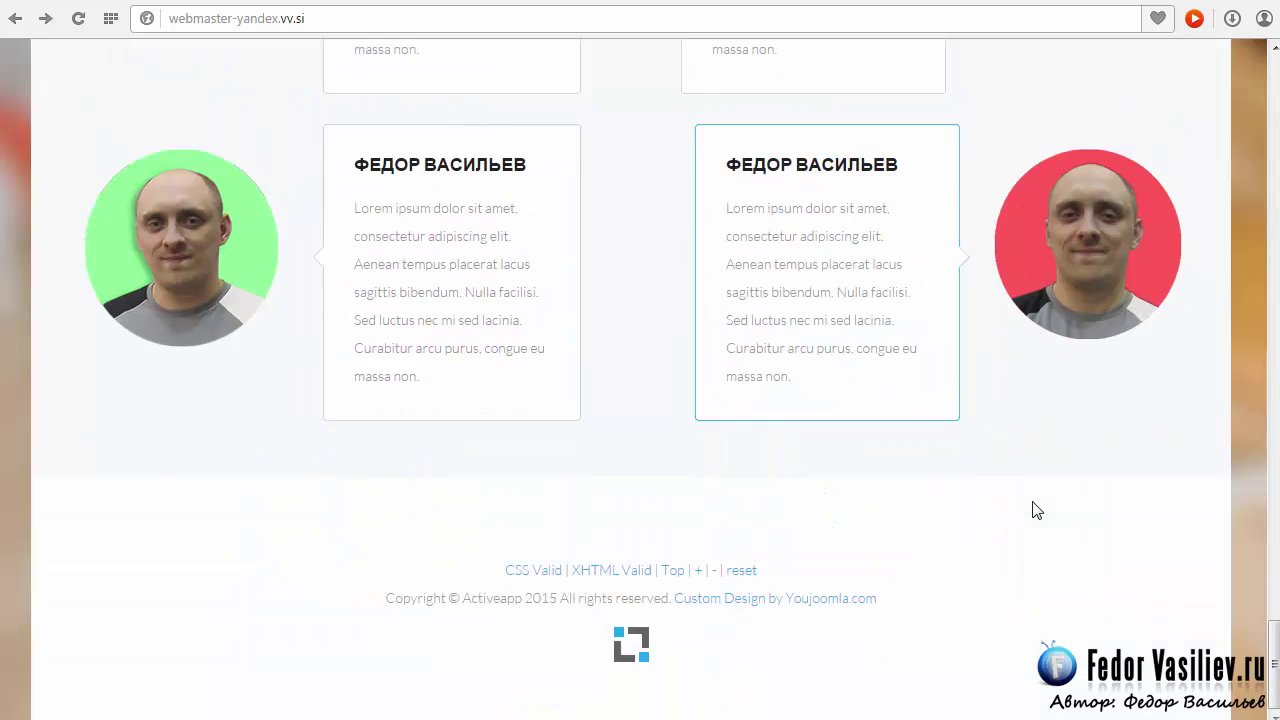
scroll(871, 446, up, 5)
scroll(809, 549, down, 4)
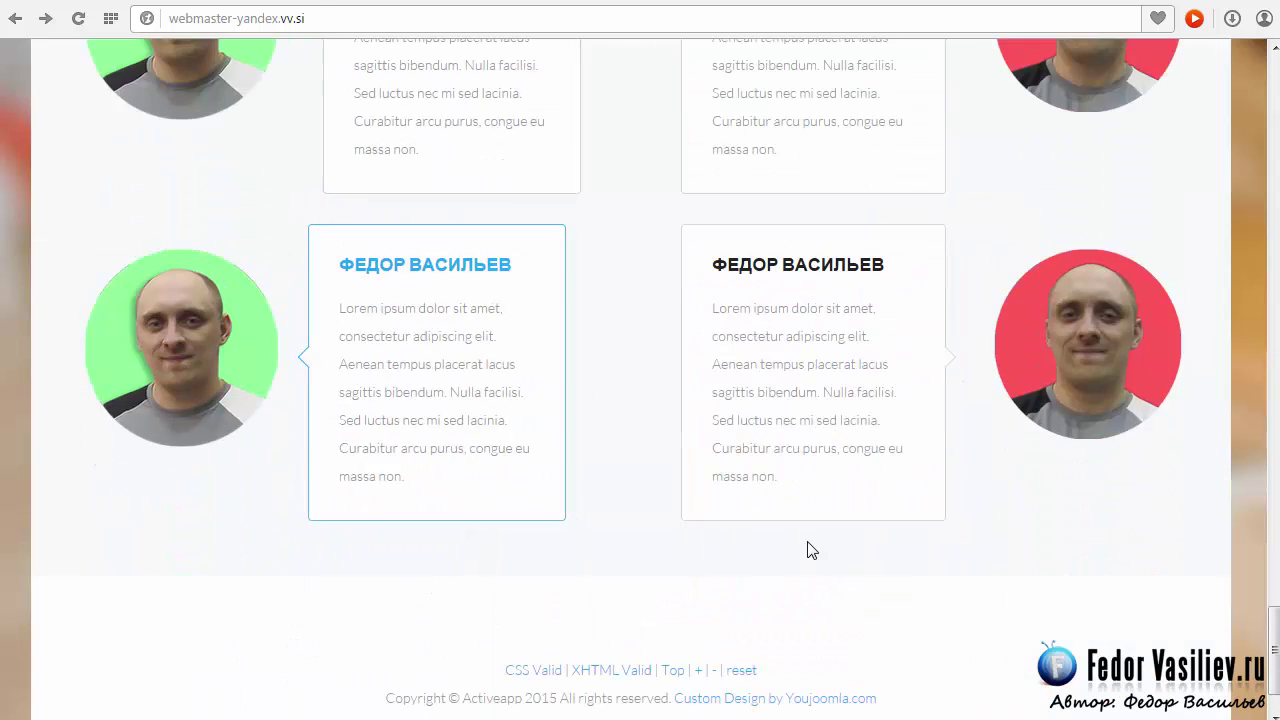
scroll(874, 469, up, 1)
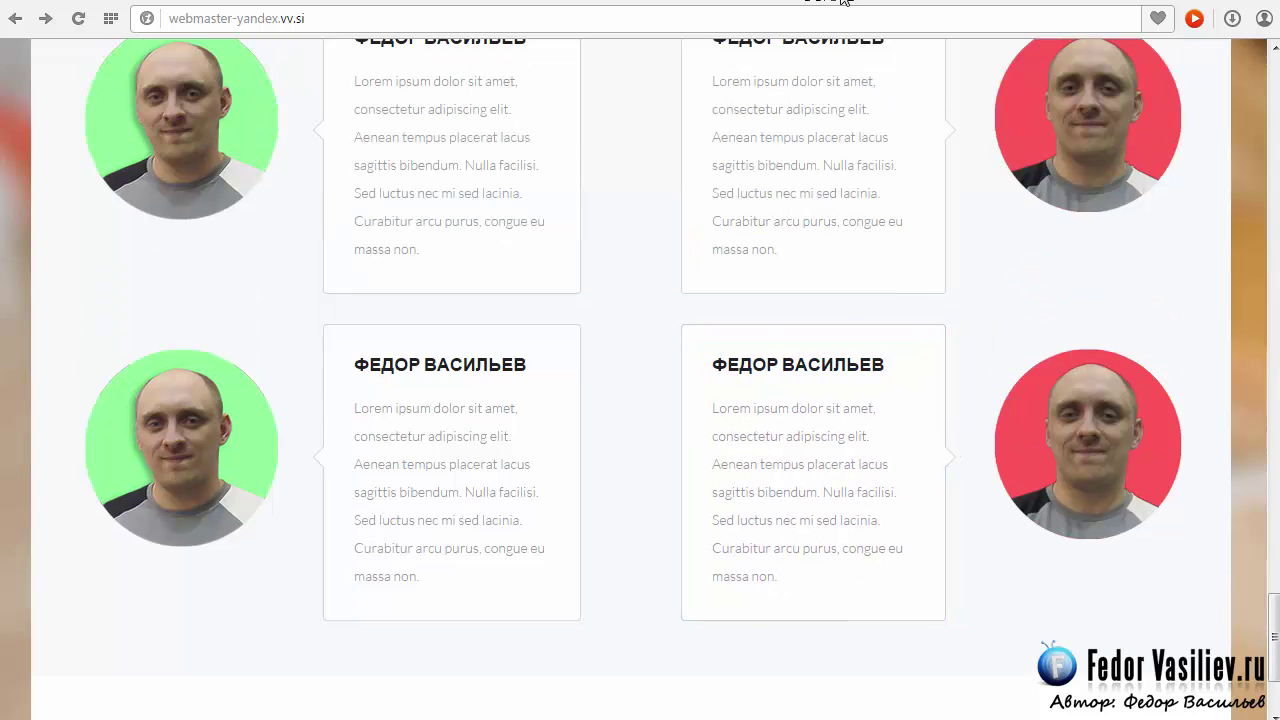
Return to the Joomla administration, open the Activeapp - По умолчанию template style and locate the user11 position in its layout
click(828, 3)
click(635, 54)
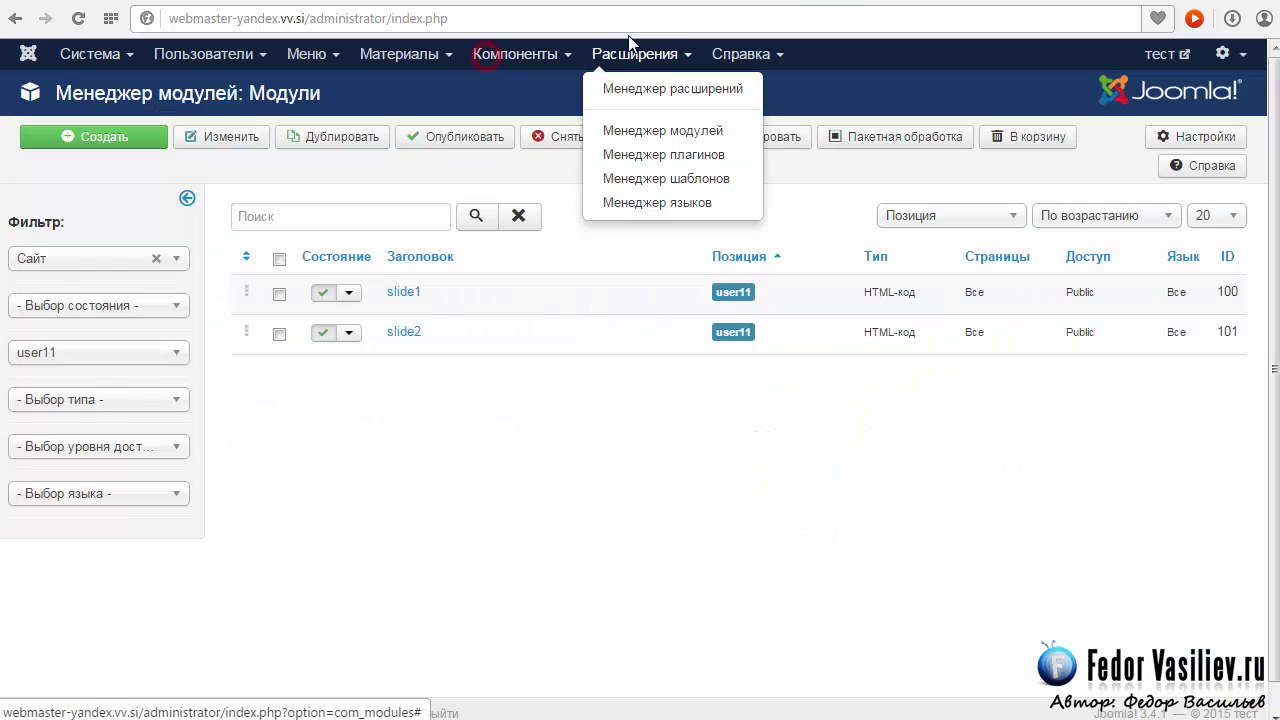
click(666, 180)
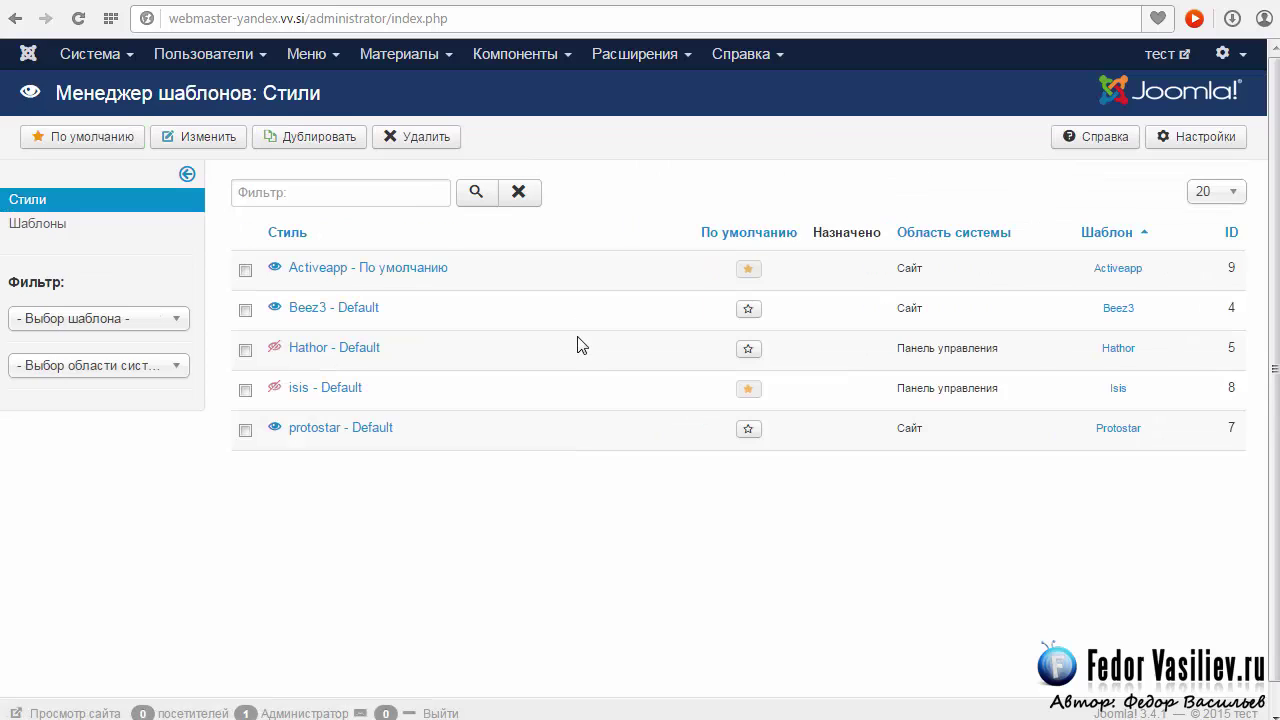
click(354, 268)
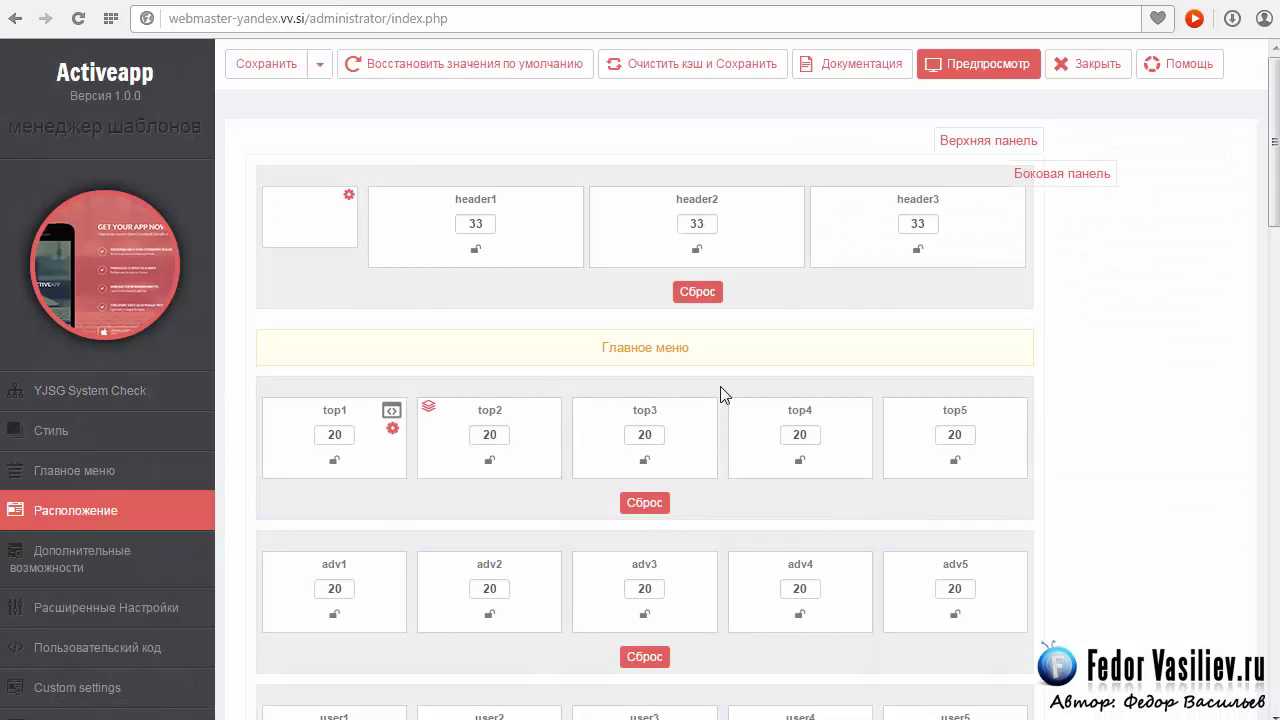
scroll(1143, 390, down, 1)
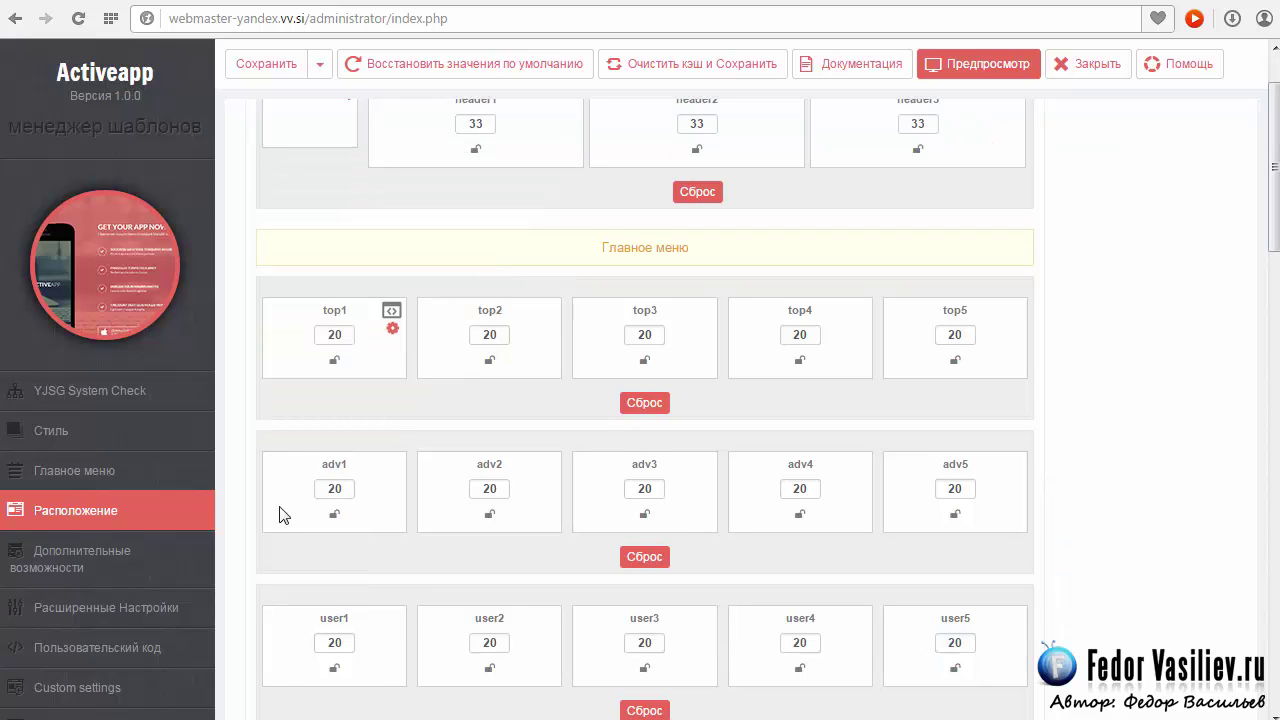
scroll(550, 446, down, 3)
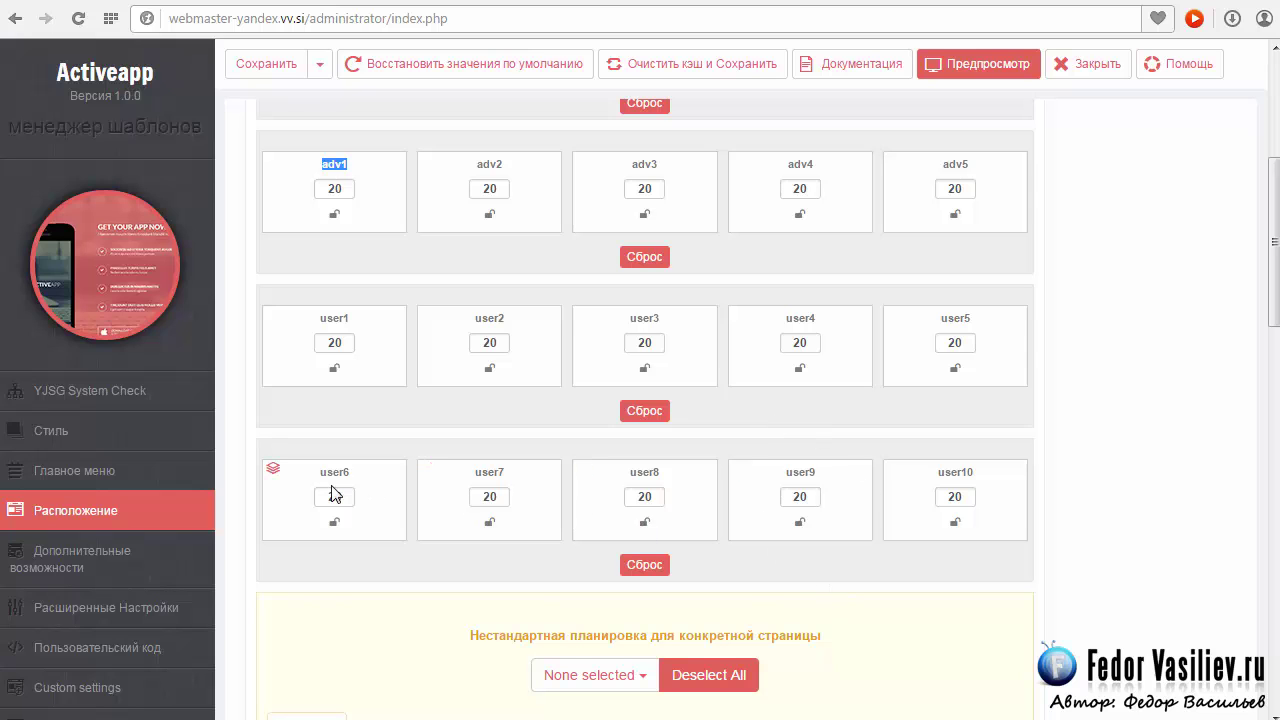
scroll(334, 494, down, 7)
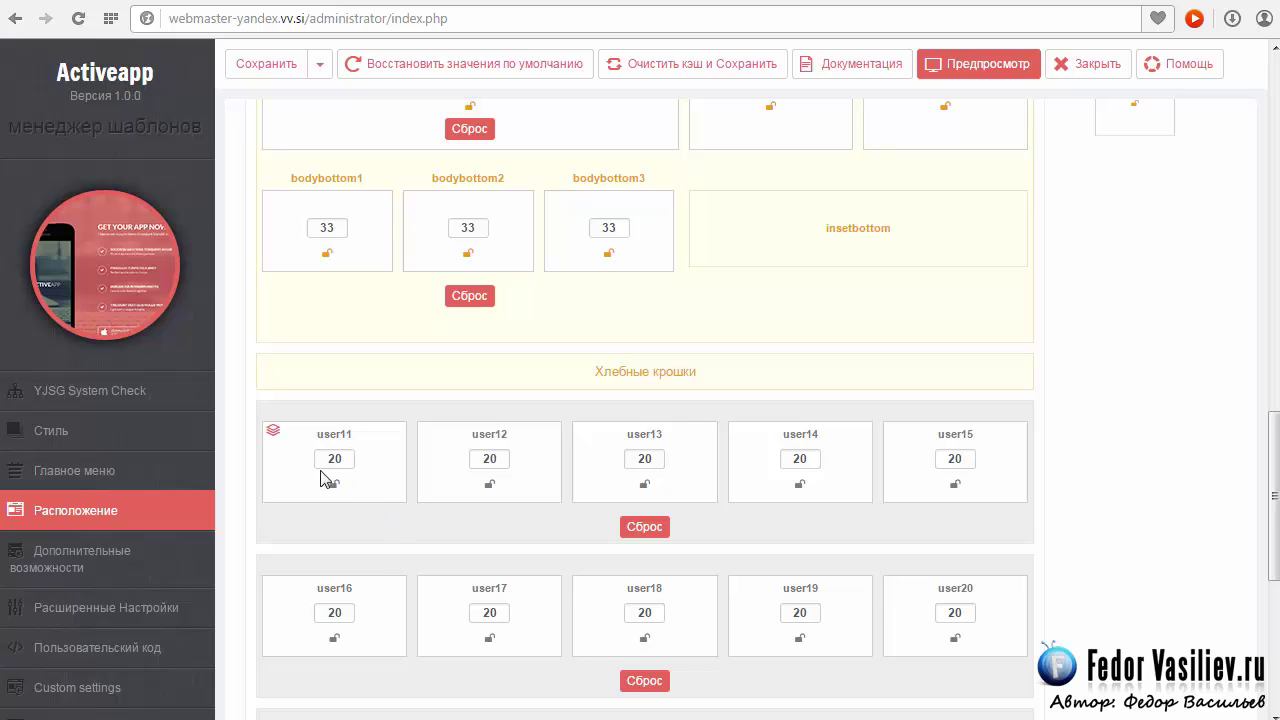
Set the module style of the user11 position to Слайды
click(273, 432)
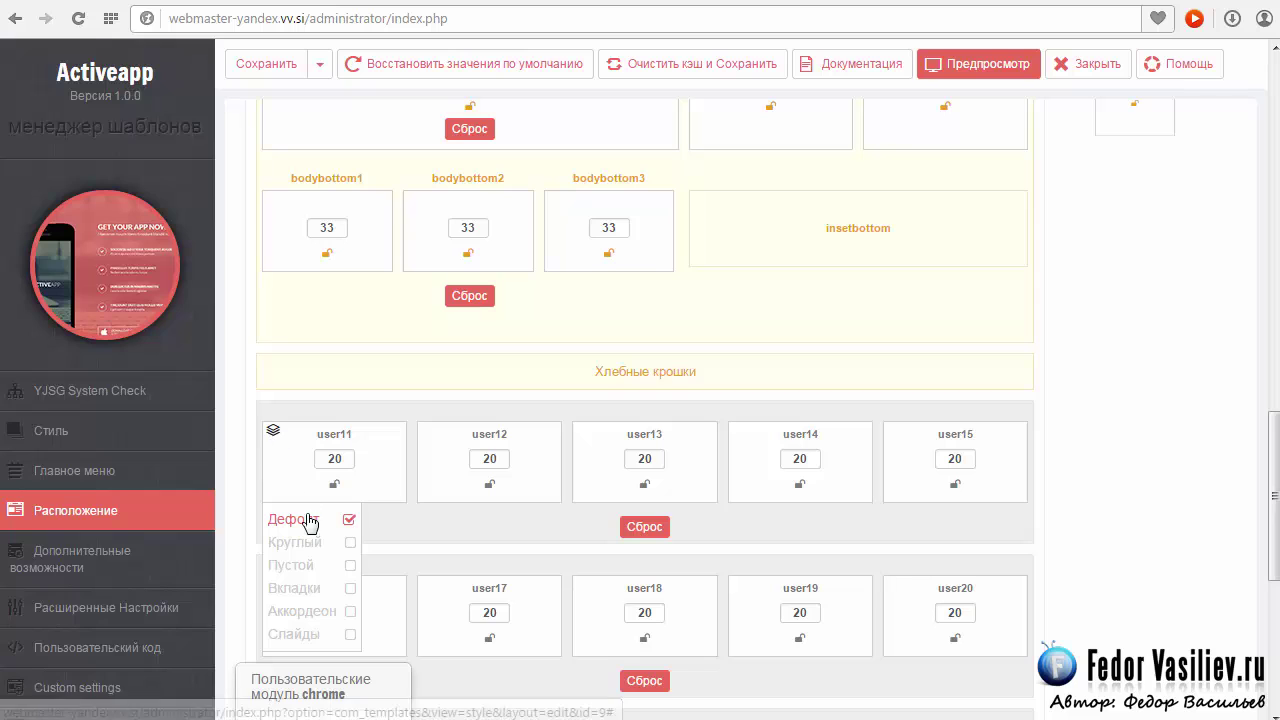
click(350, 636)
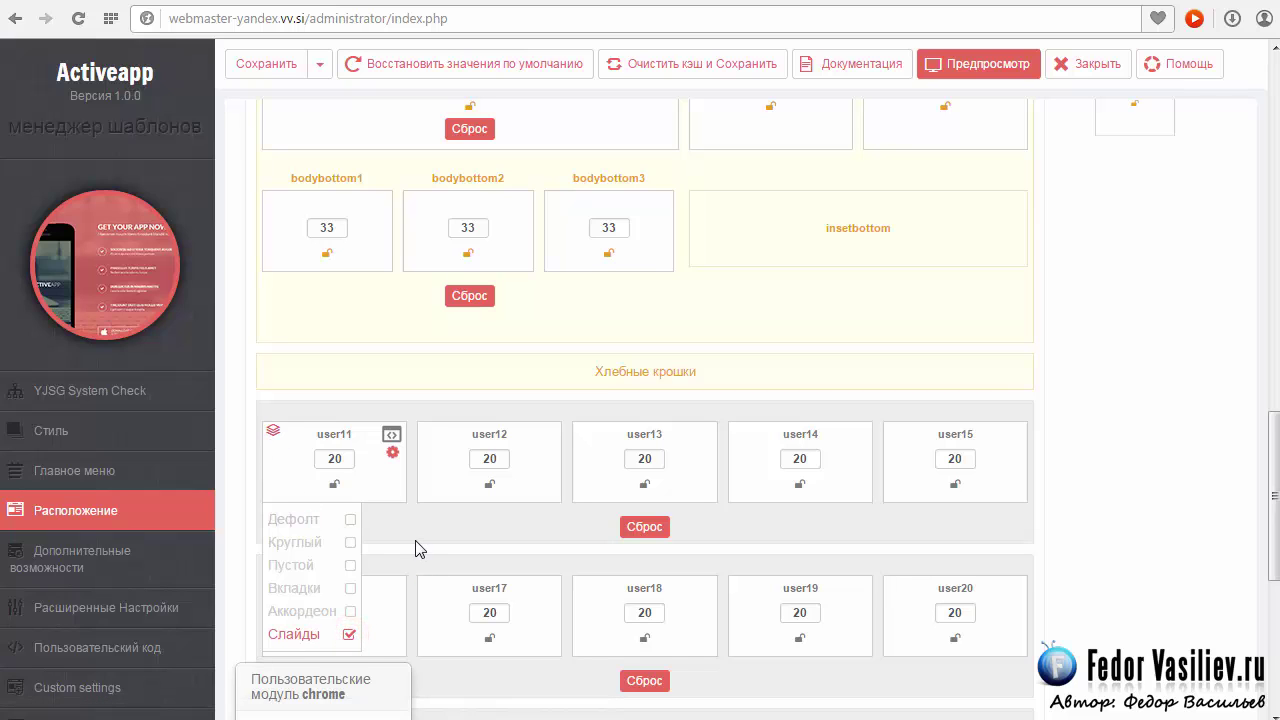
click(412, 537)
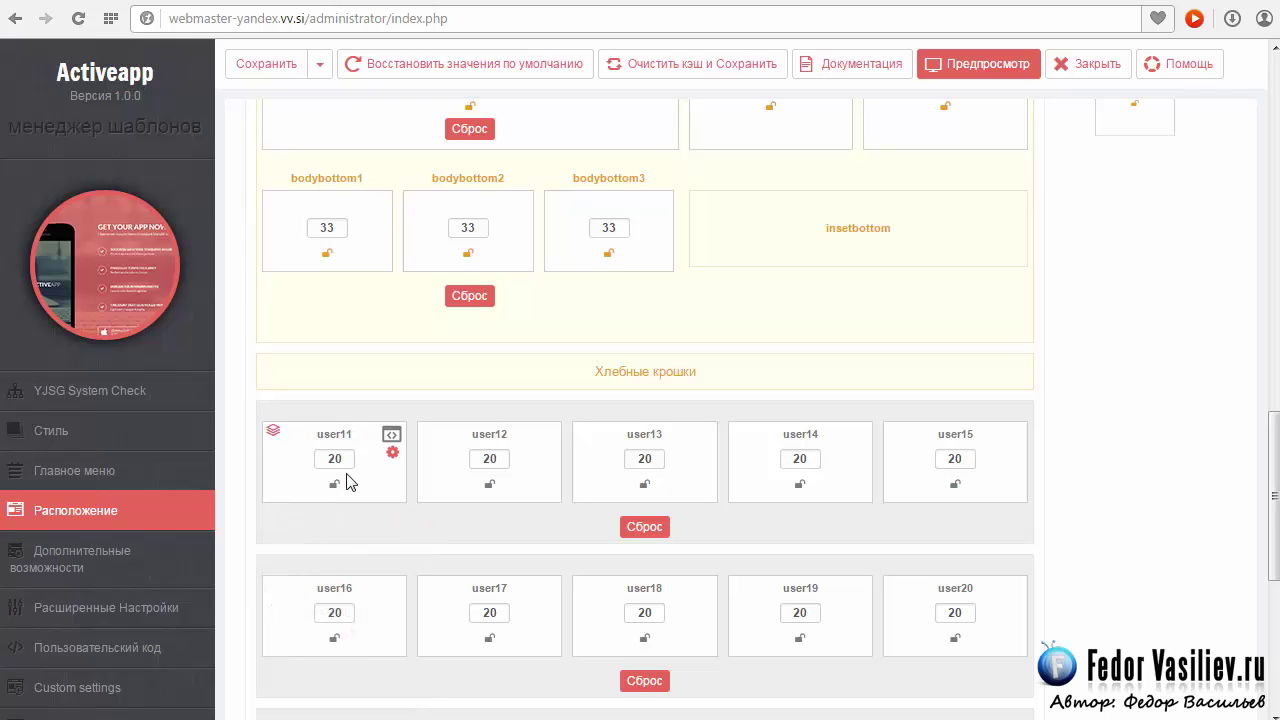
Set Show navigation to No in the user11 slider settings and save the template style
click(393, 457)
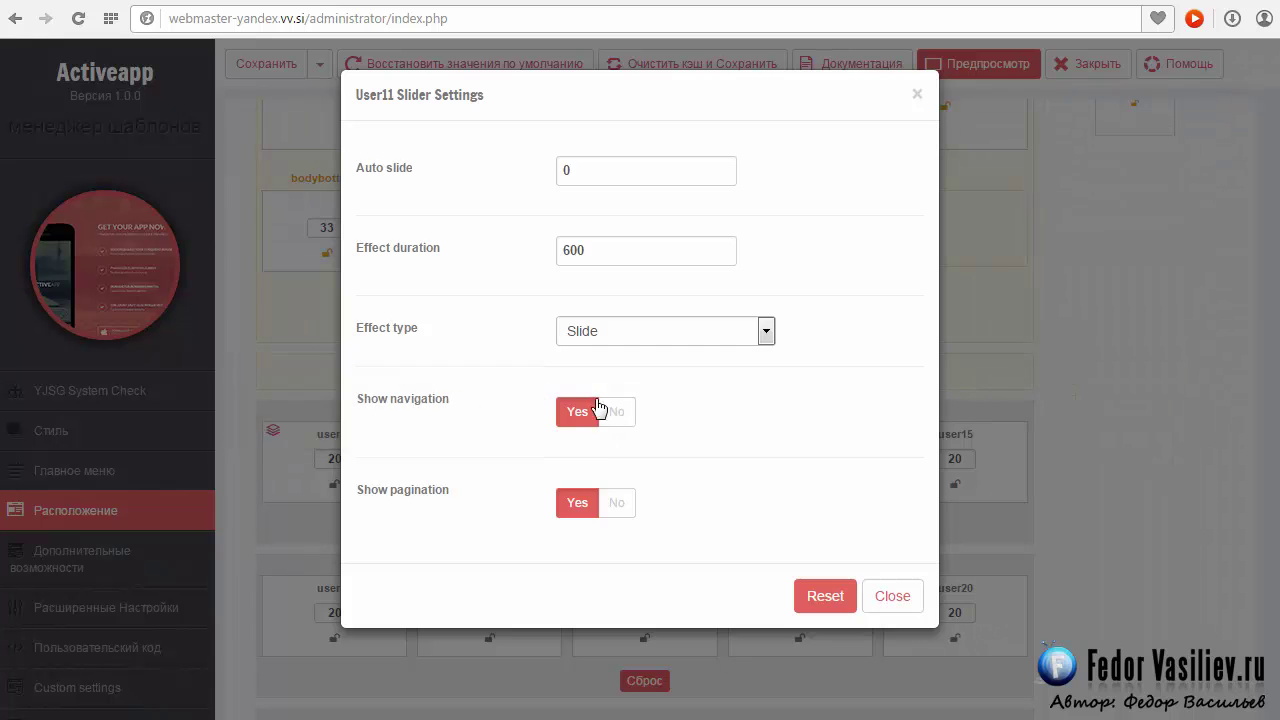
click(617, 414)
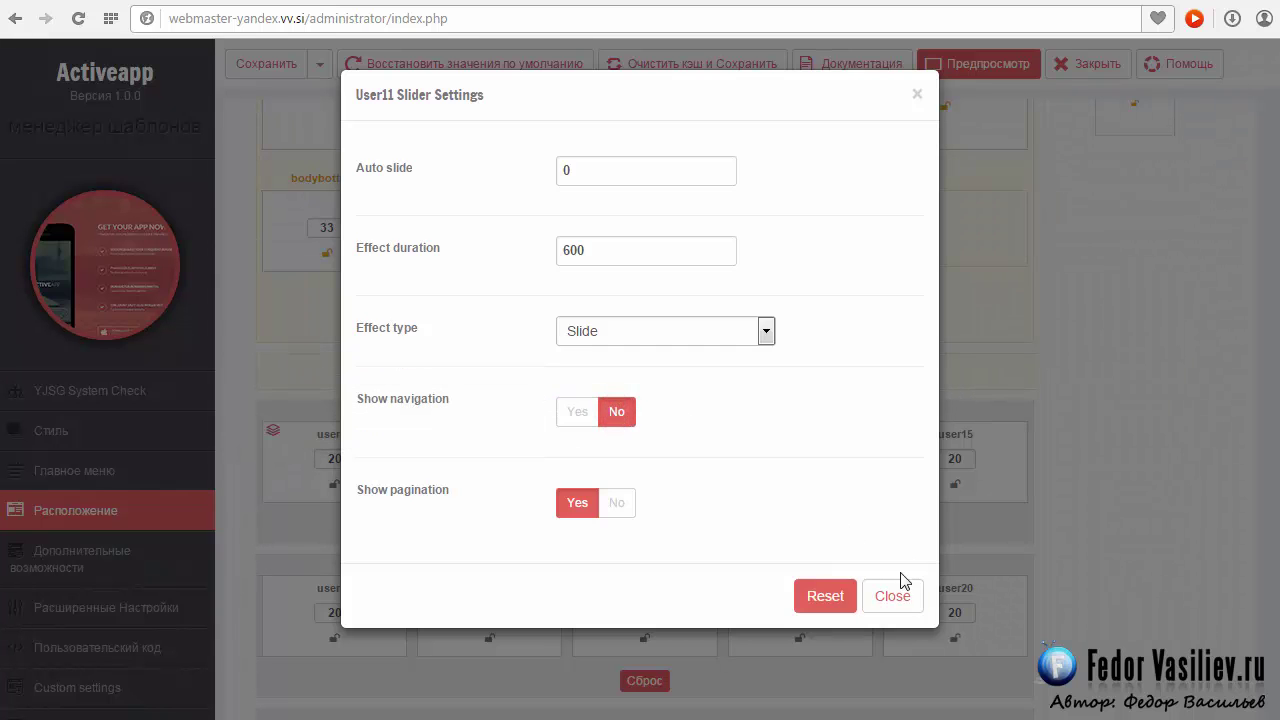
click(896, 598)
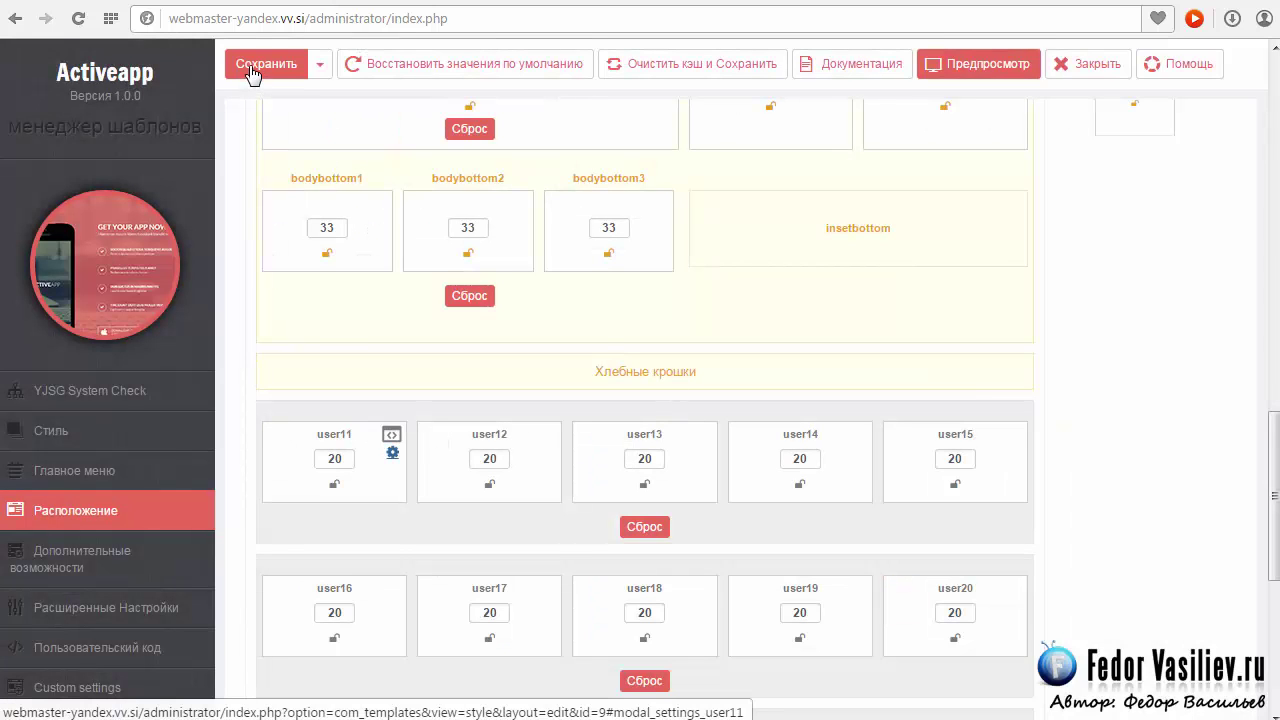
click(251, 66)
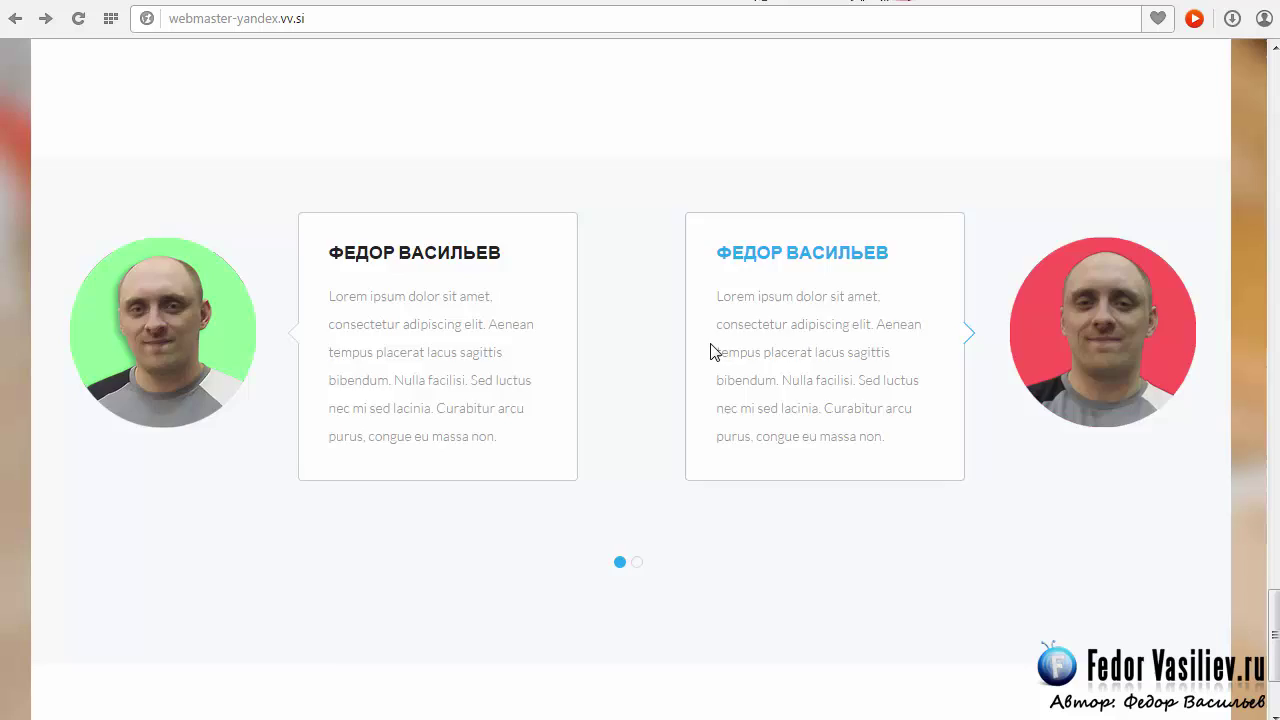
On the site's front page, test the testimonials slider by switching back and forth between its two slides with the pagination
scroll(709, 349, up, 2)
scroll(700, 345, down, 2)
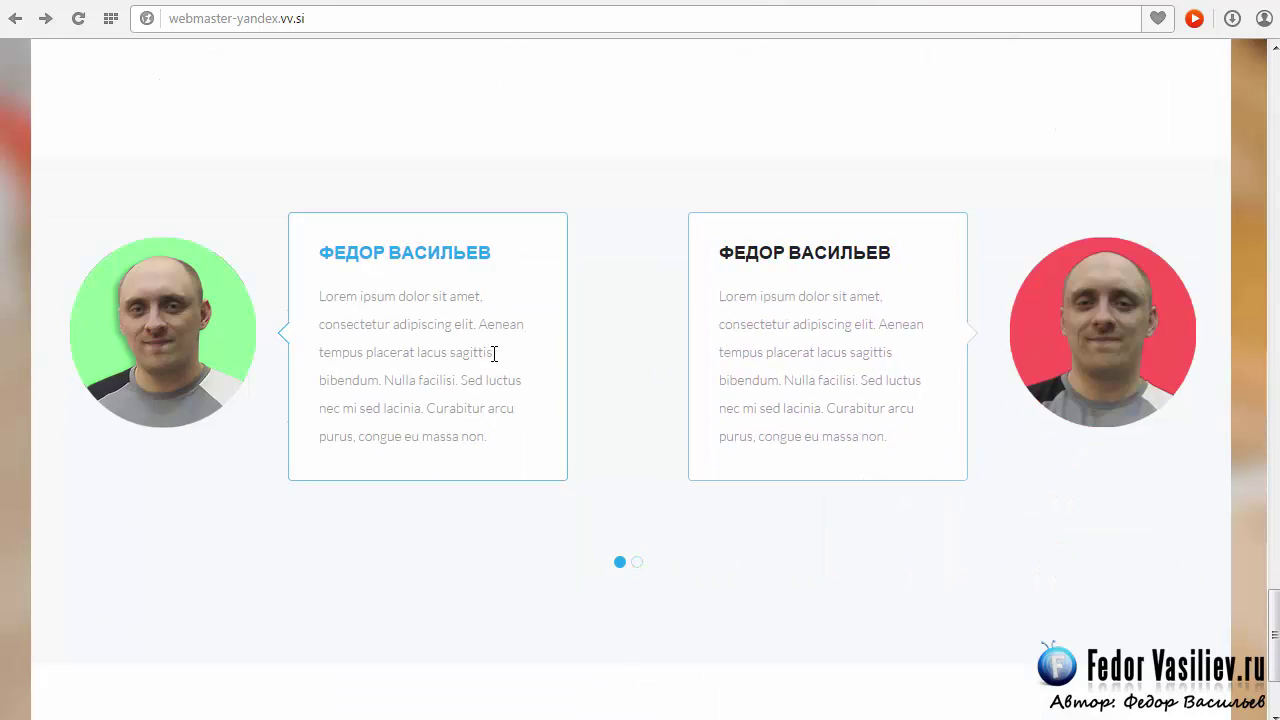
drag(785, 318, 862, 414)
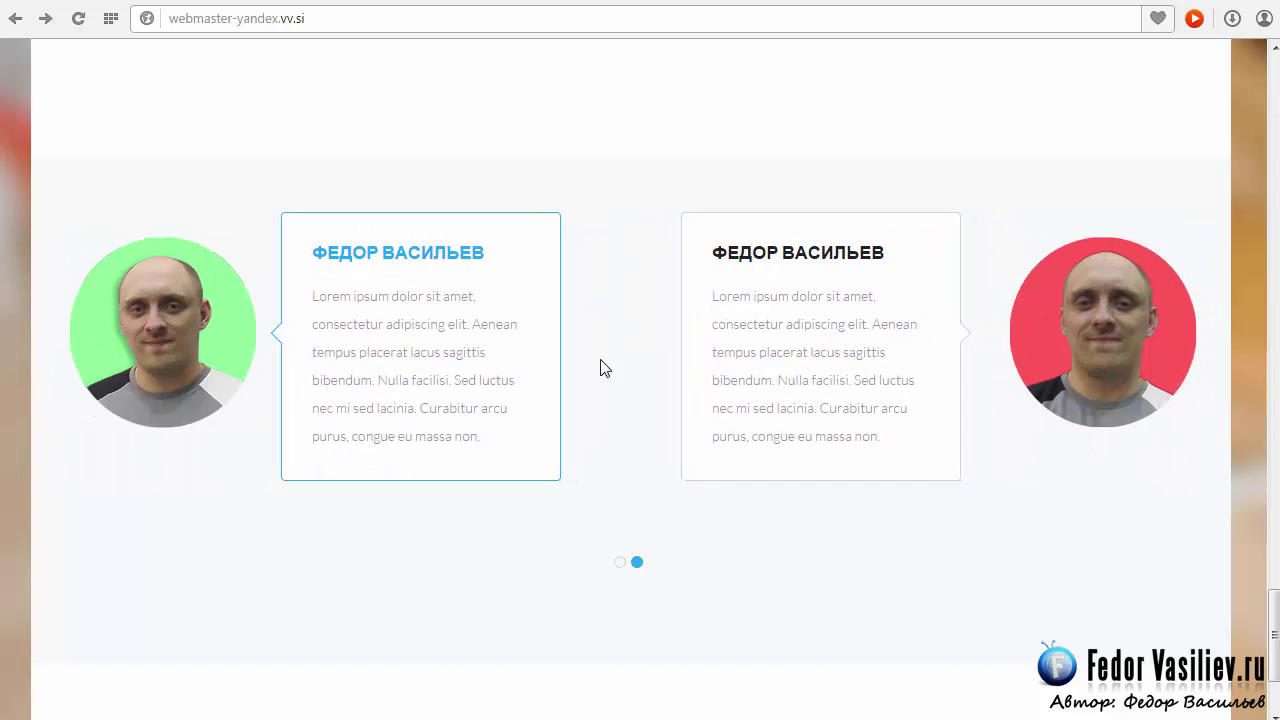
click(620, 562)
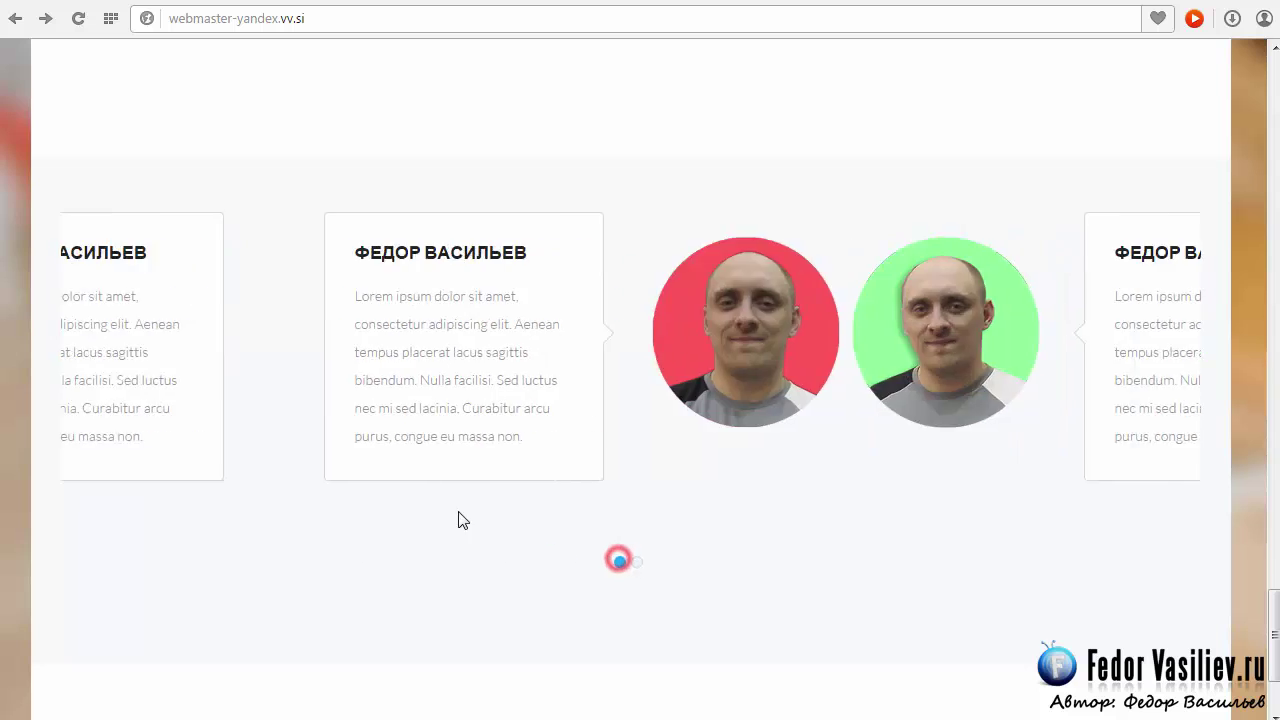
click(637, 563)
click(620, 562)
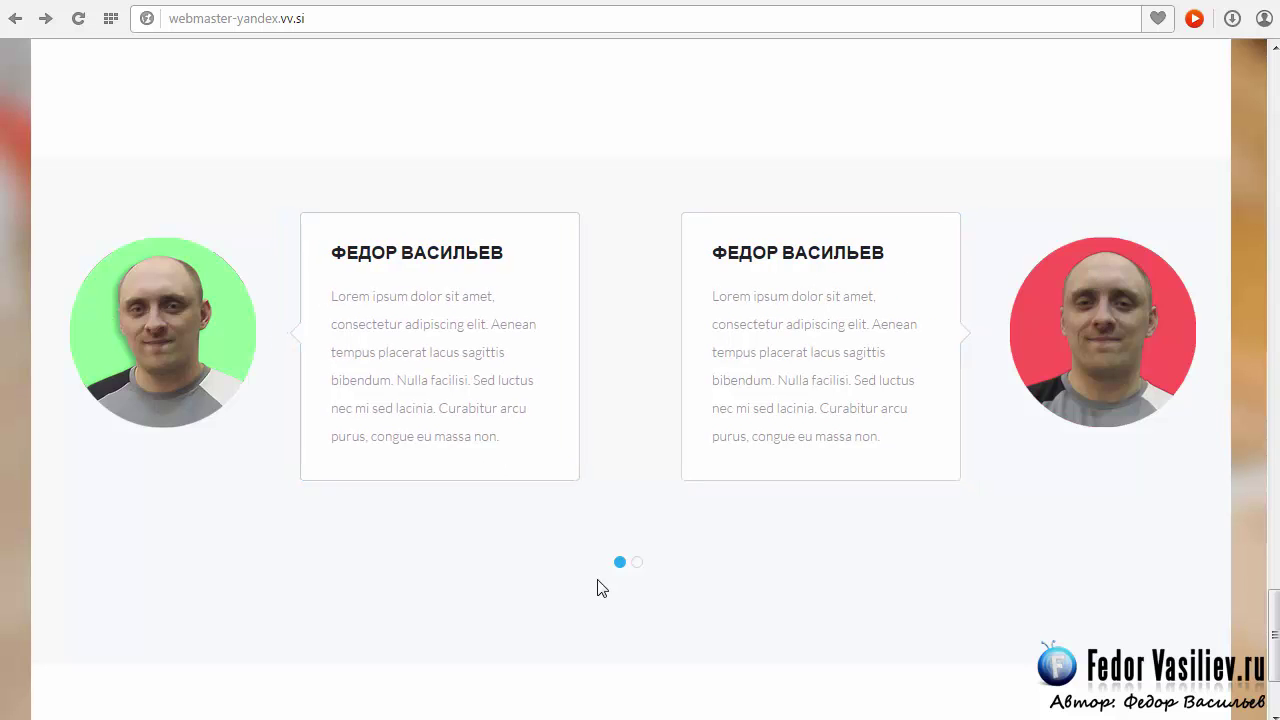
click(637, 562)
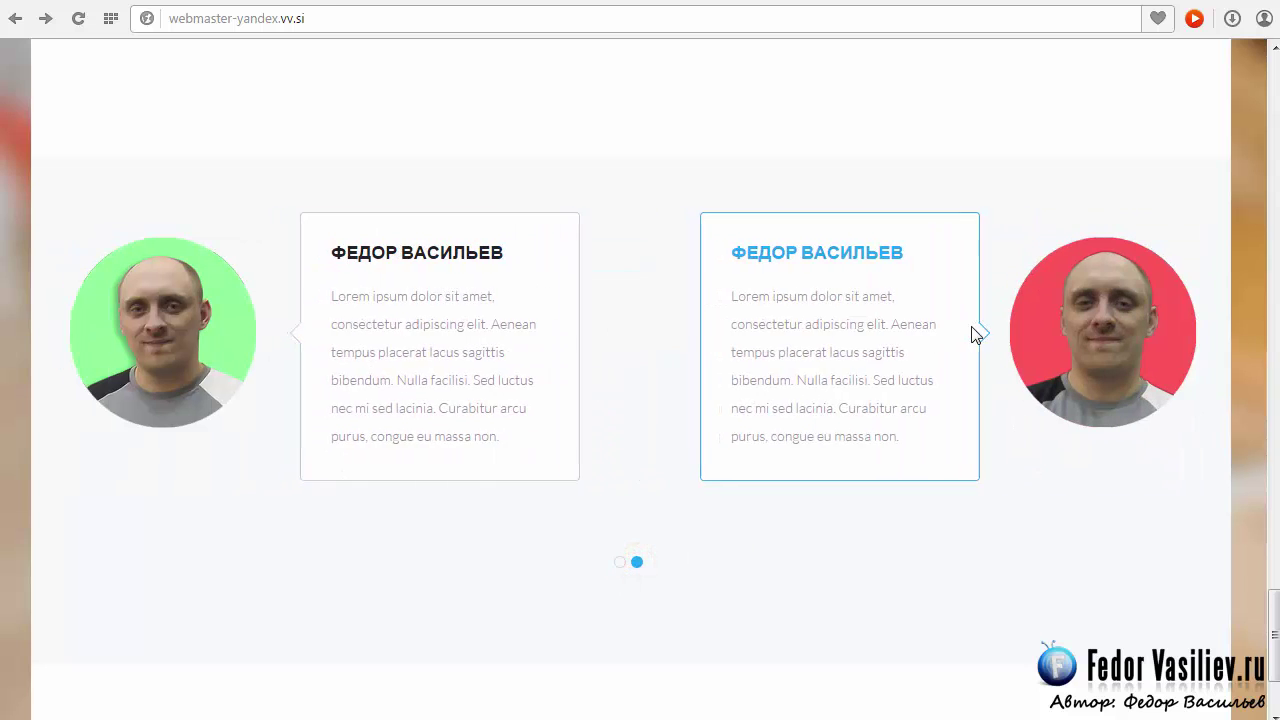
click(620, 564)
click(622, 562)
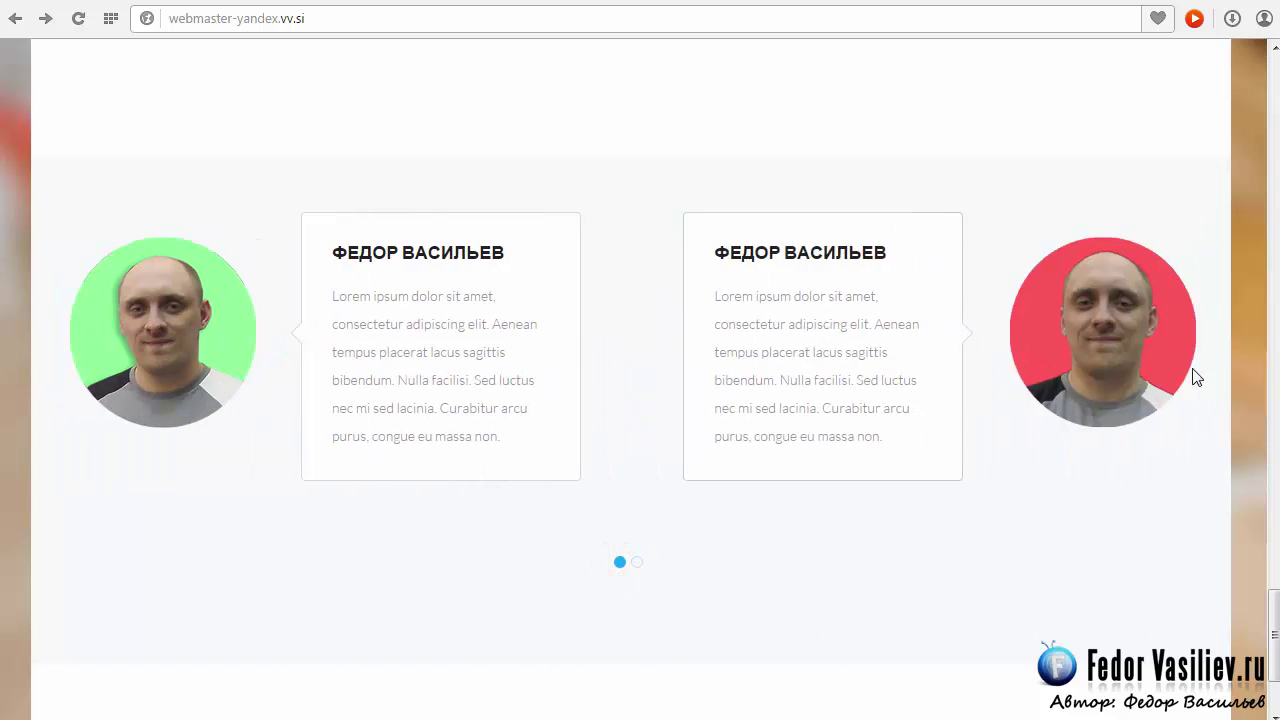
Examine the slider's placement between the employees section and the footer, and recheck switching between both slides
scroll(300, 310, down, 2)
scroll(271, 360, up, 3)
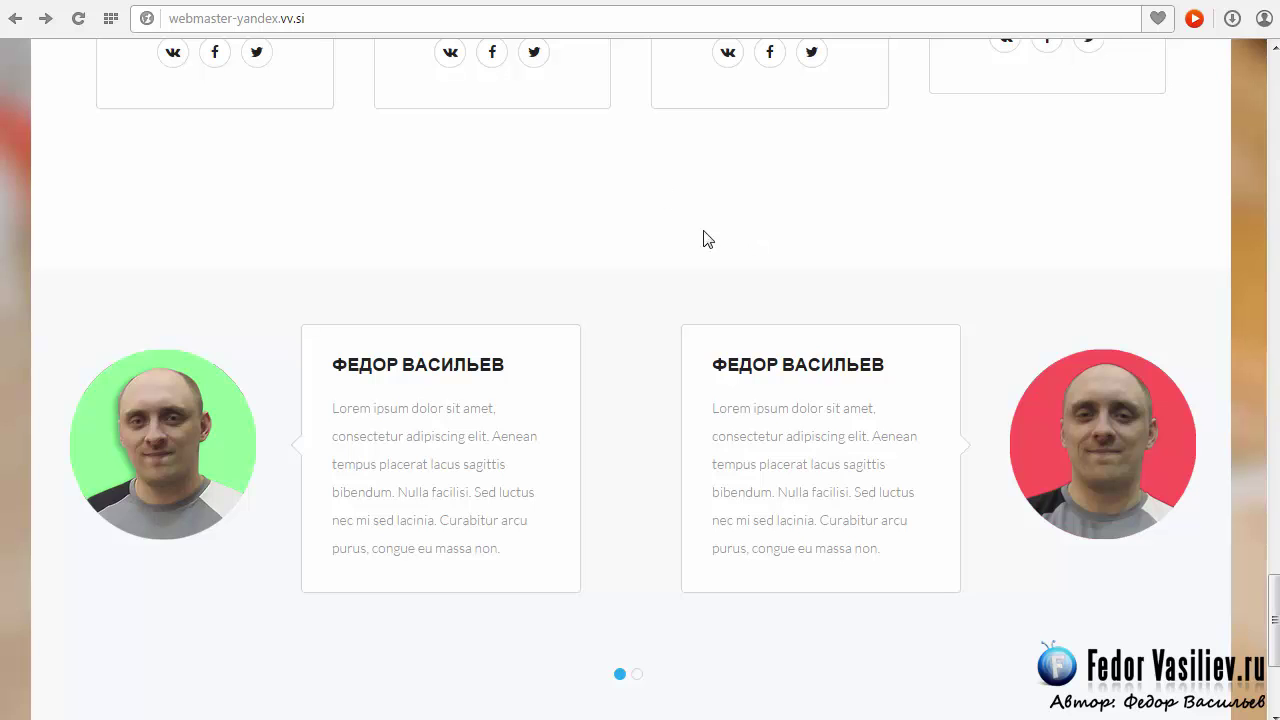
scroll(480, 220, down, 2)
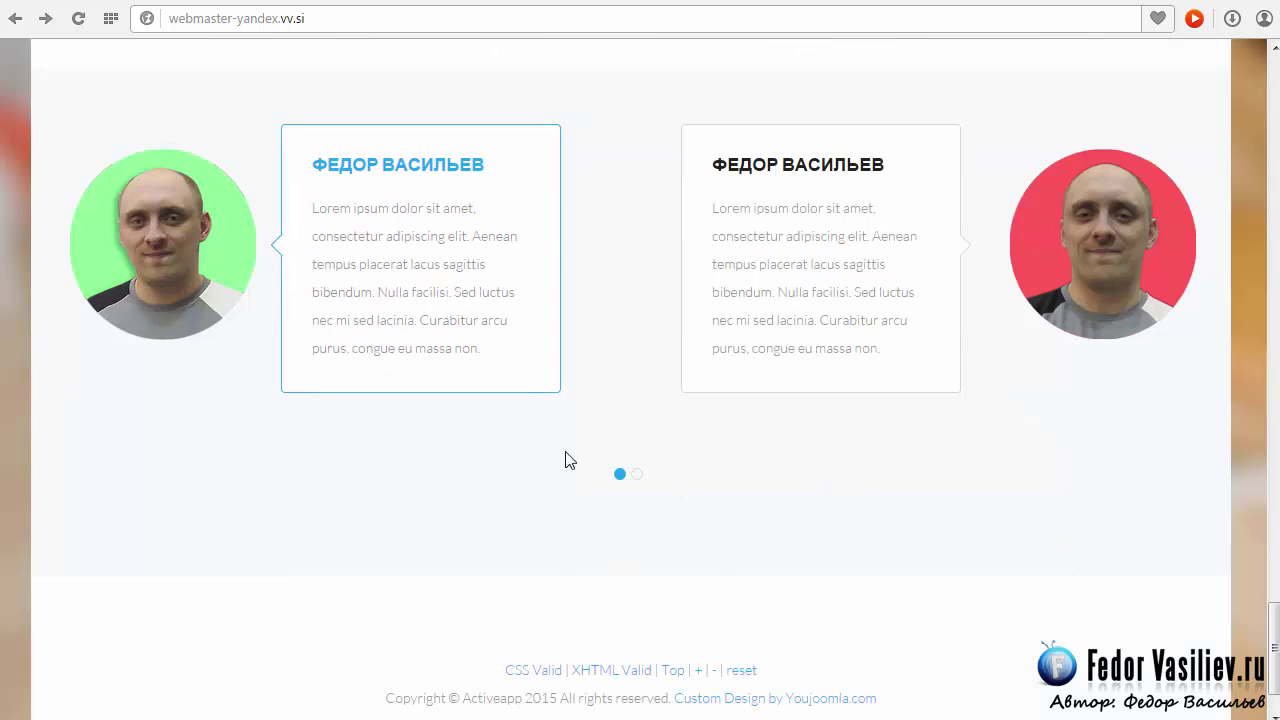
scroll(660, 400, down, 1)
scroll(754, 339, up, 3)
scroll(646, 491, down, 1)
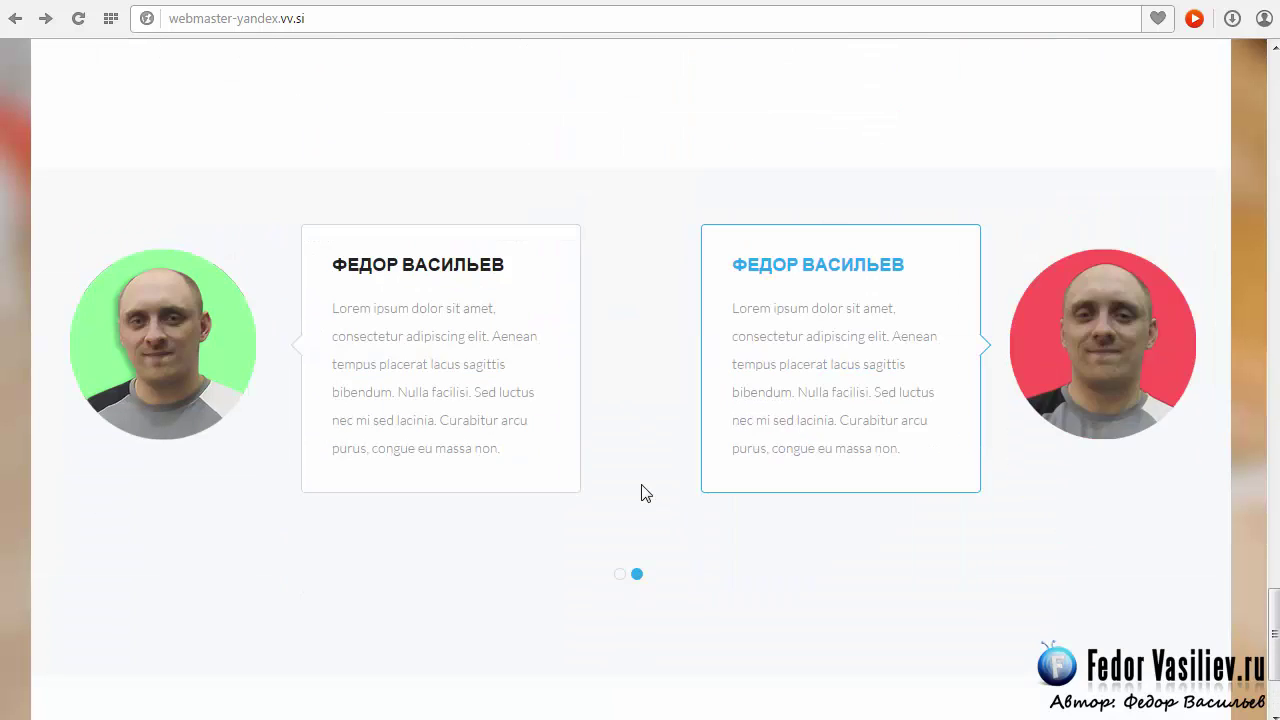
click(620, 575)
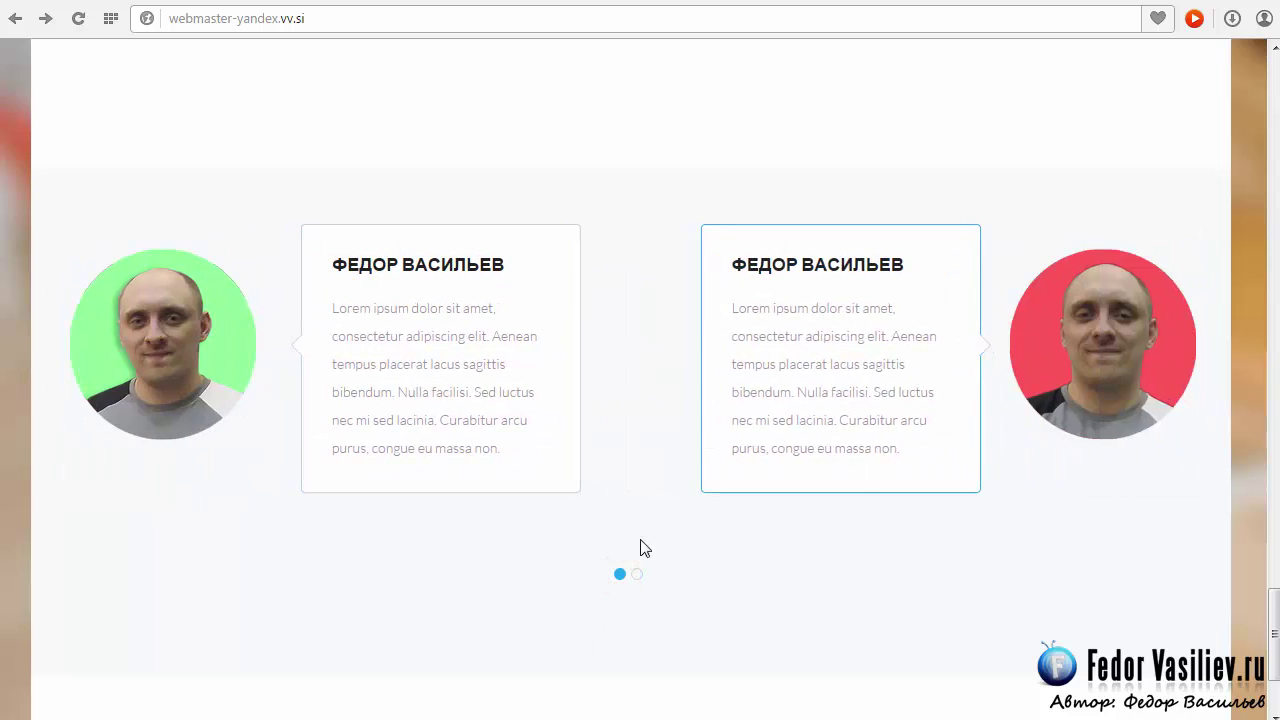
click(636, 575)
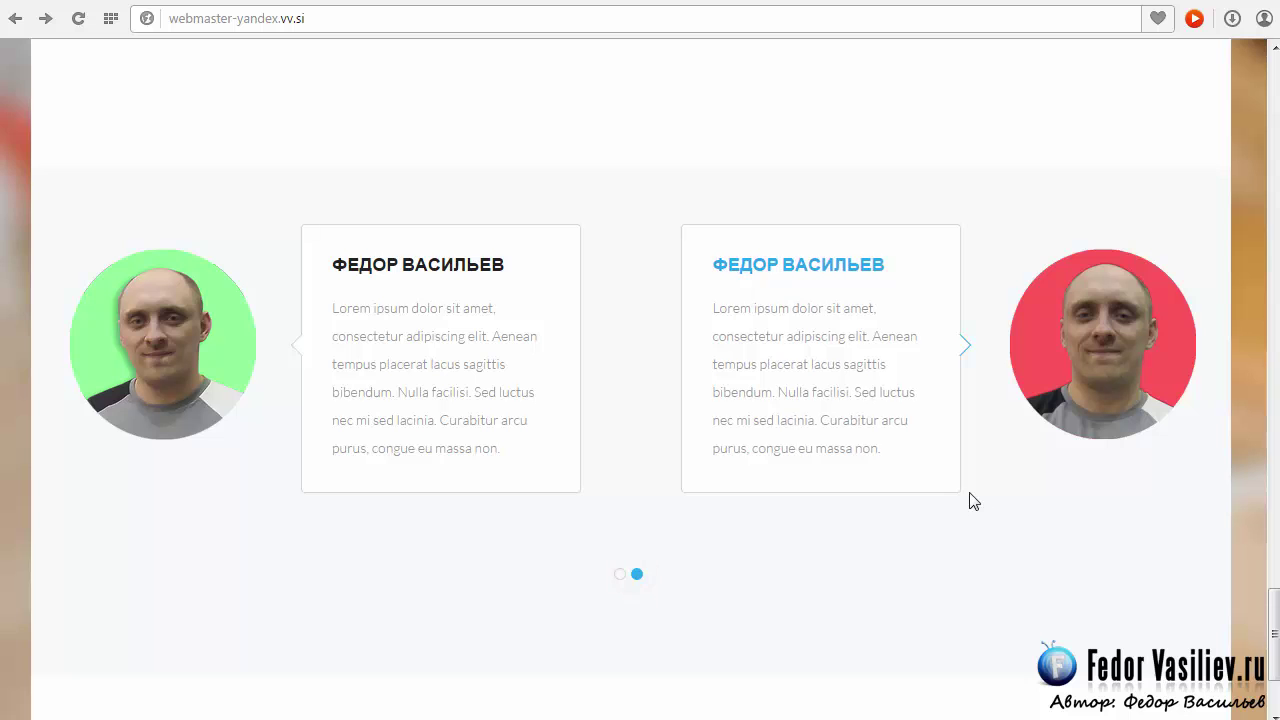